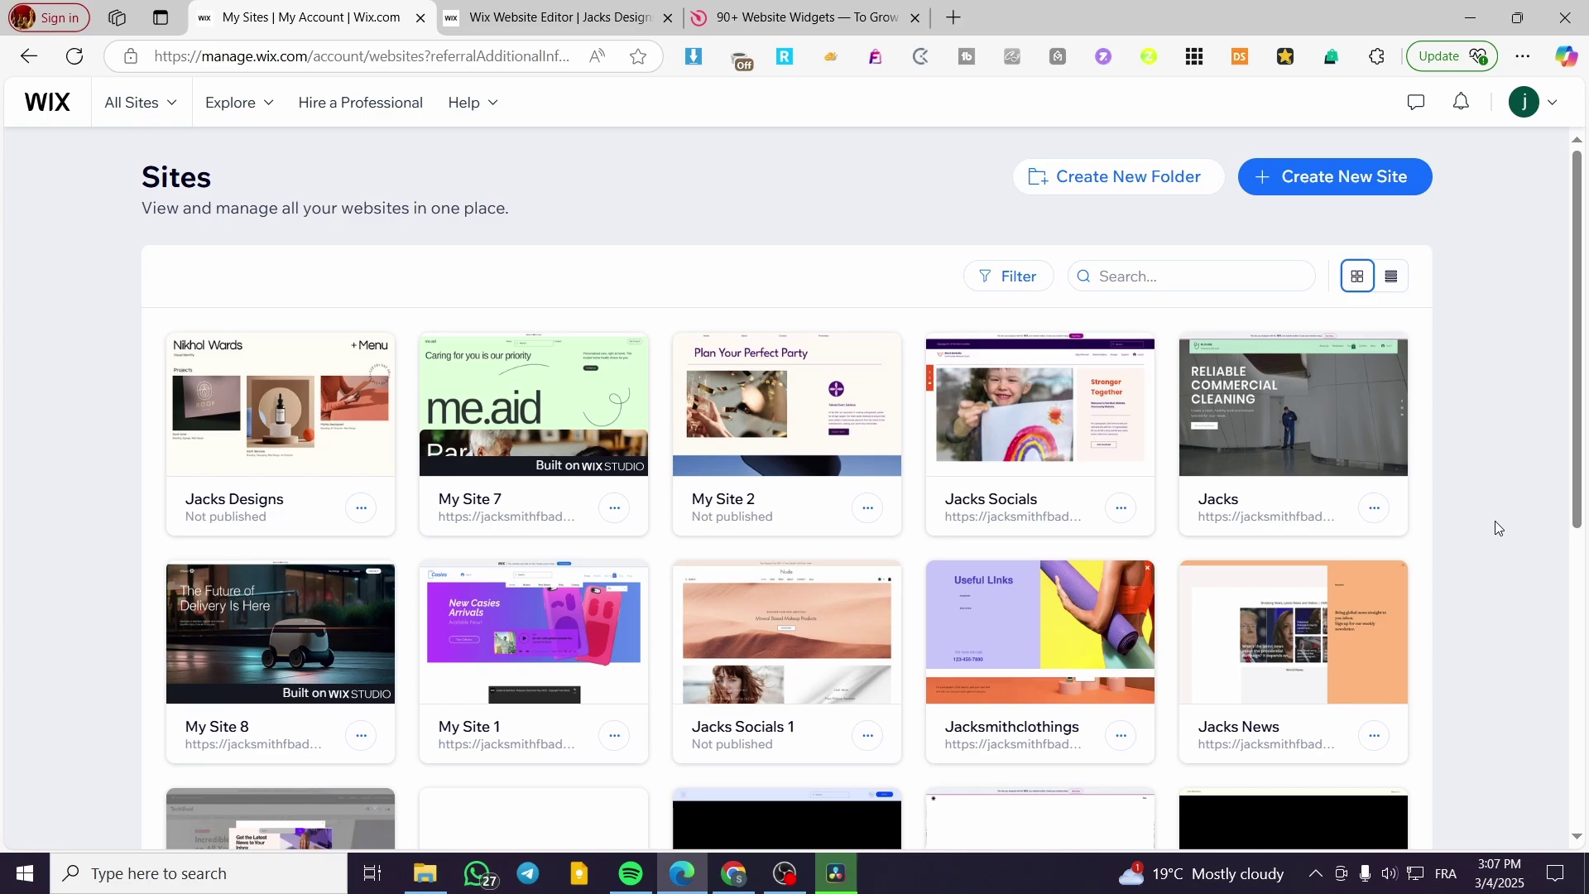
Open the Jacks Designs site from the sites list and launch its website editor on the Projects page.
mouse_move(547, 515)
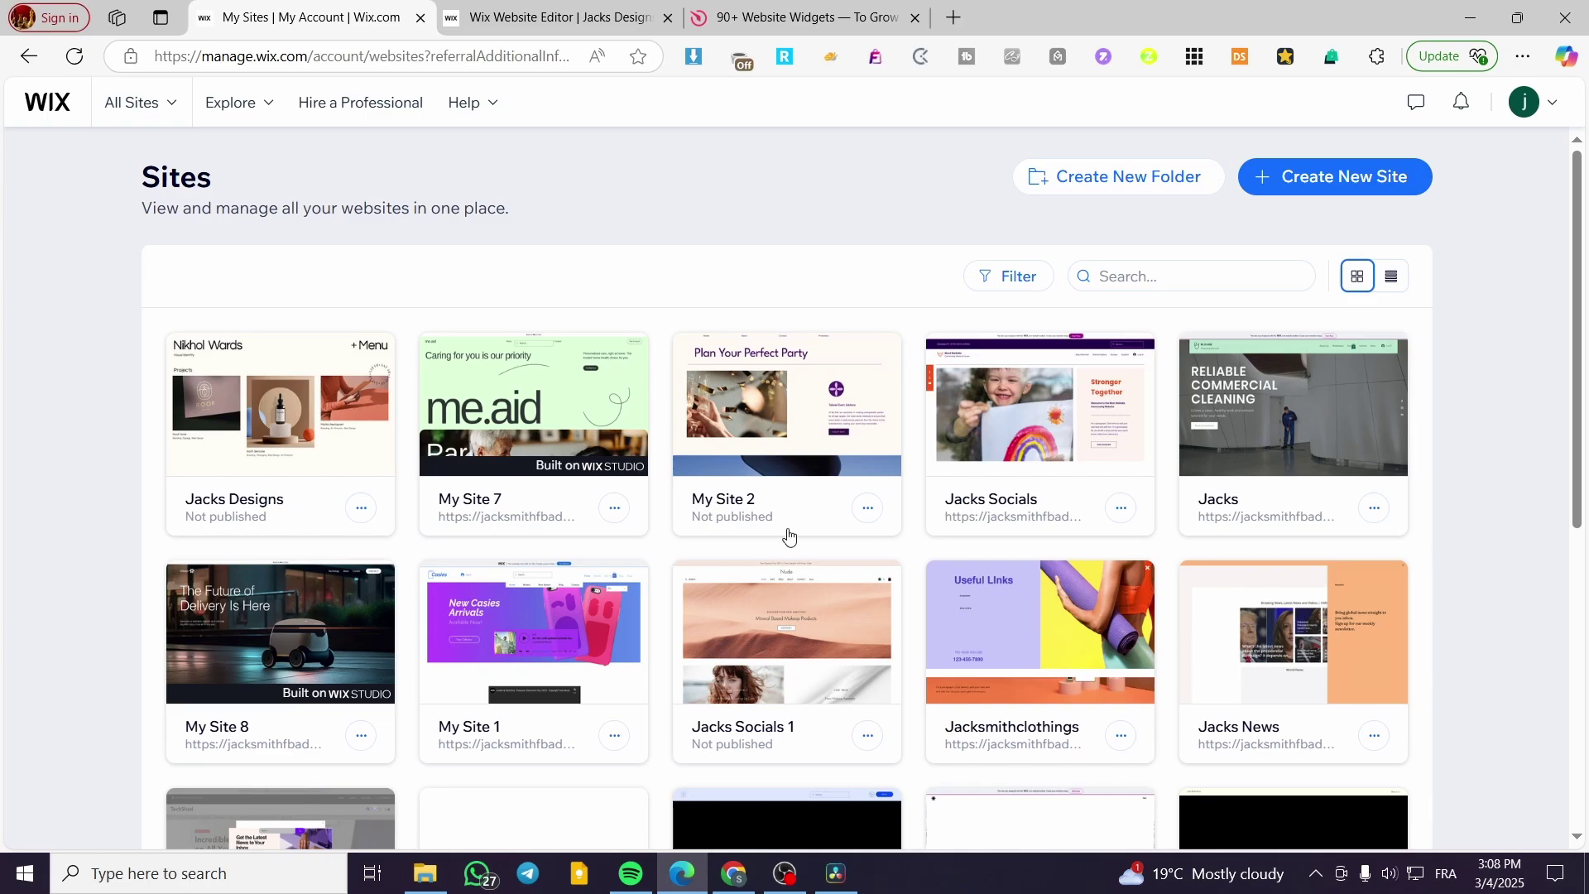
mouse_move(289, 411)
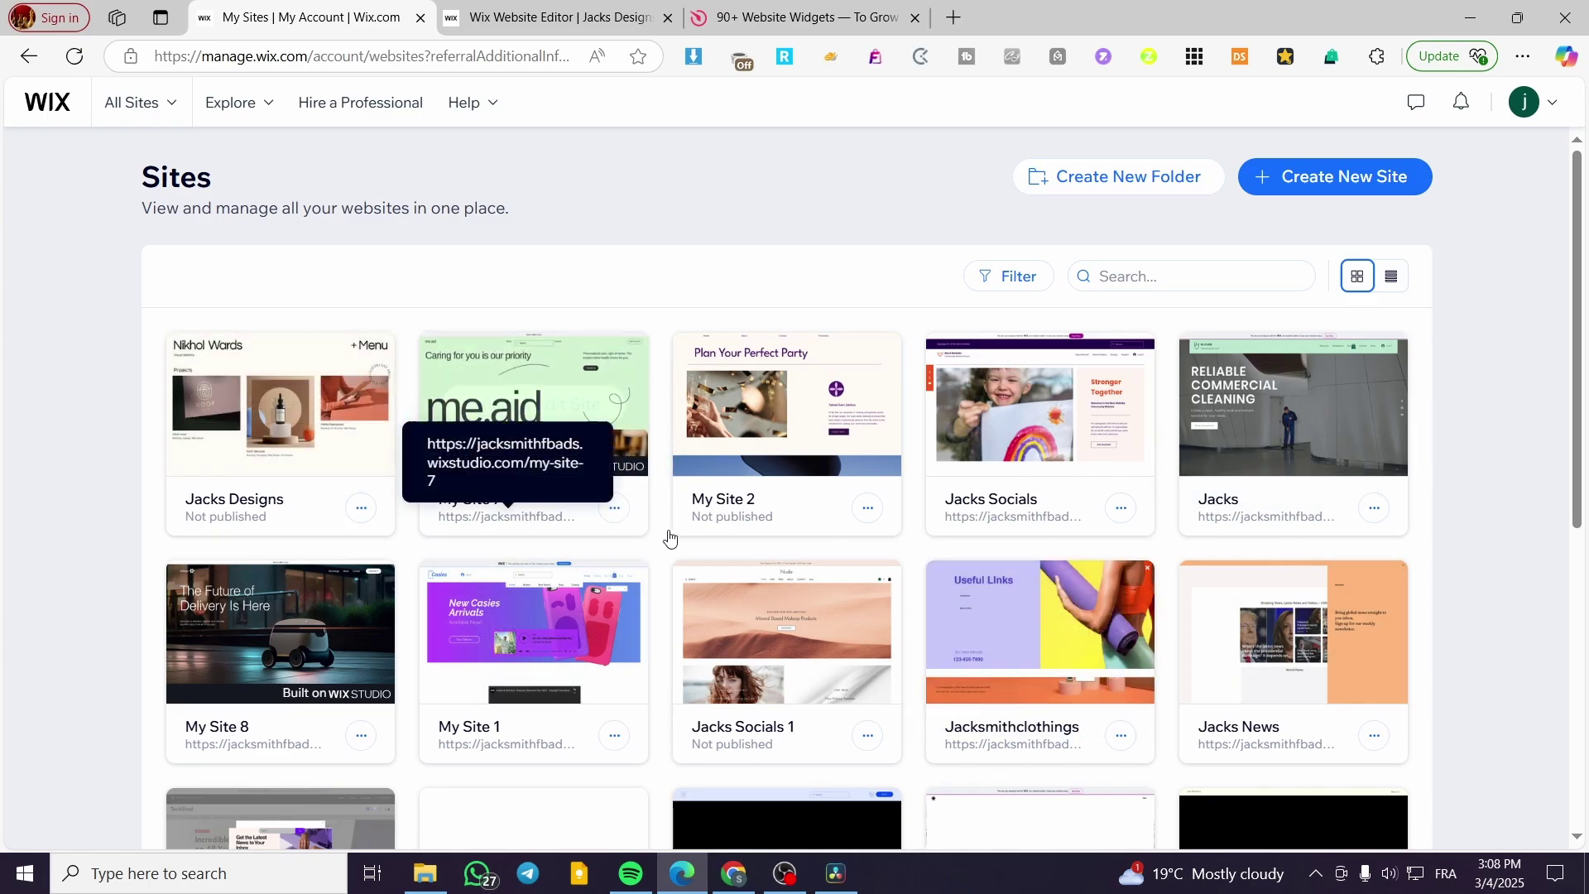
click(281, 404)
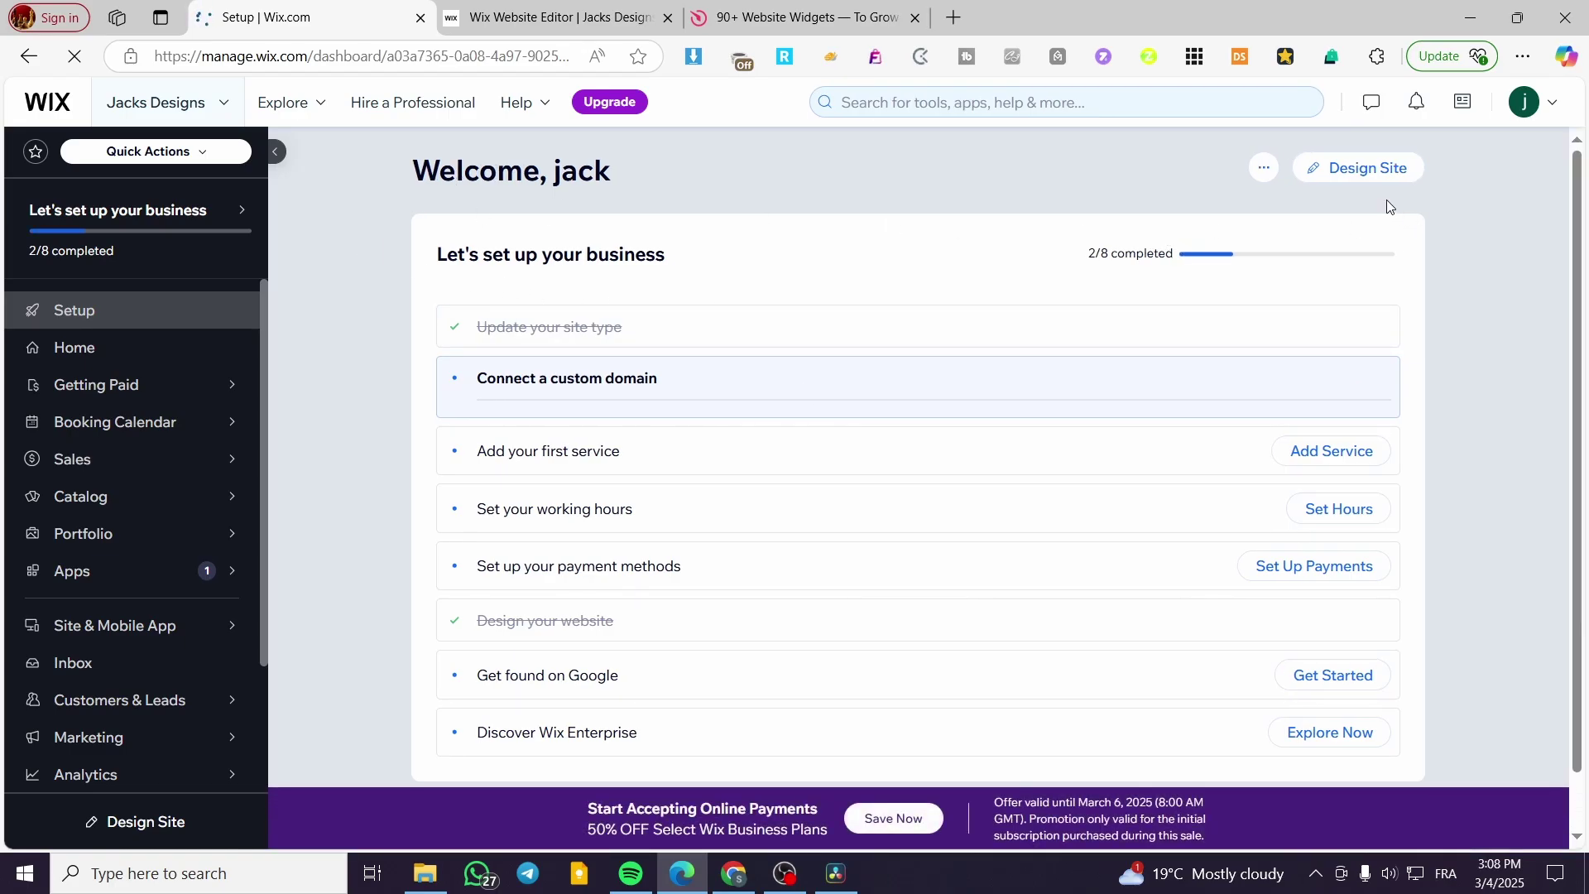
click(1371, 184)
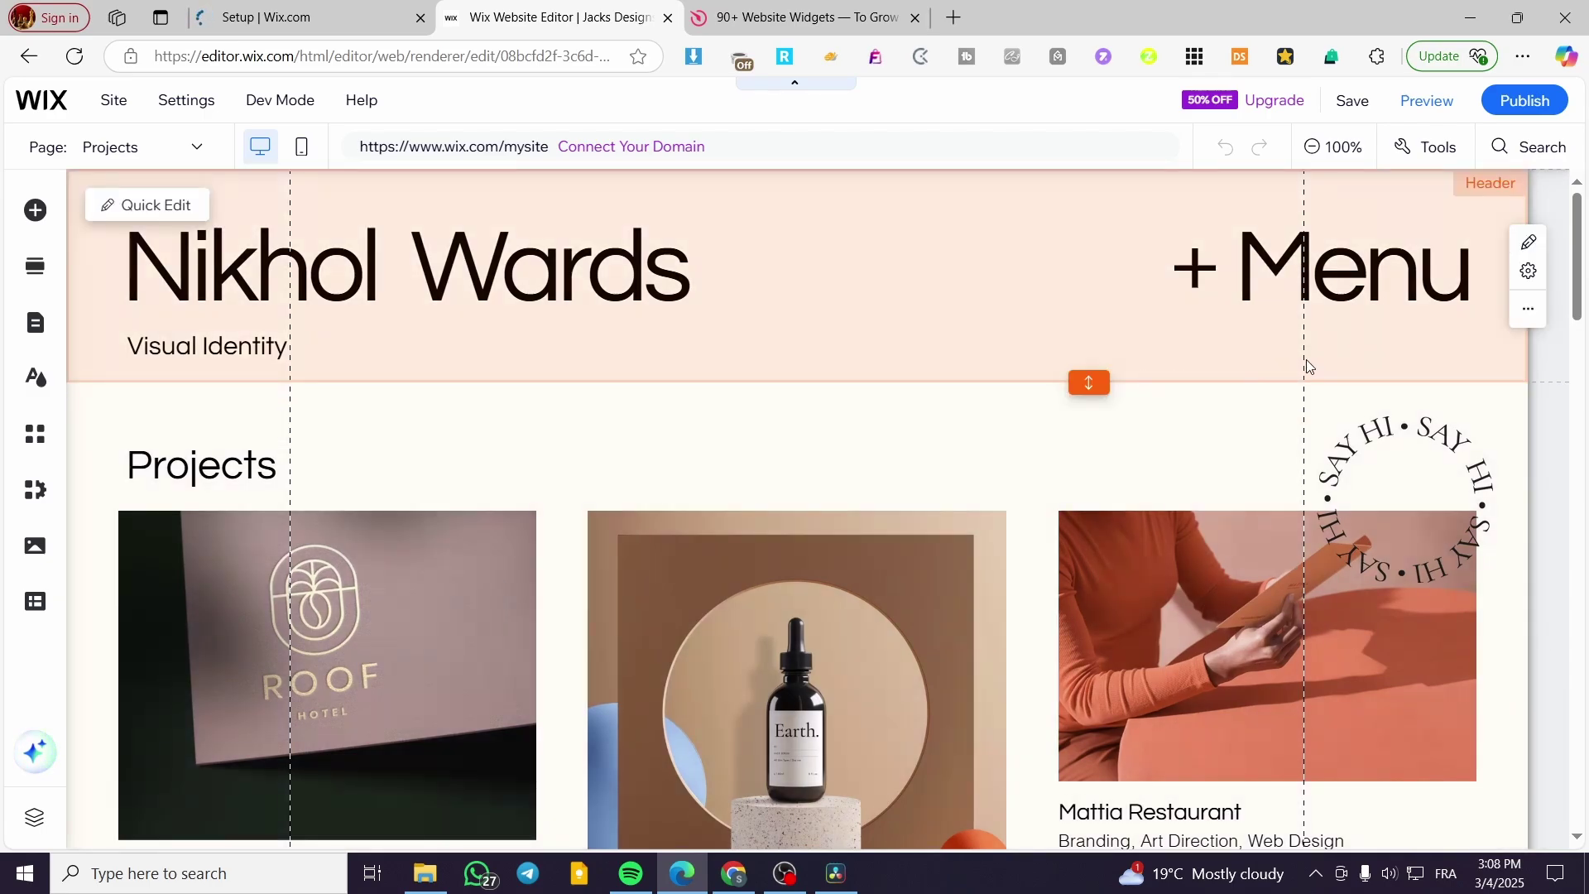
scroll(1419, 383, down, 8)
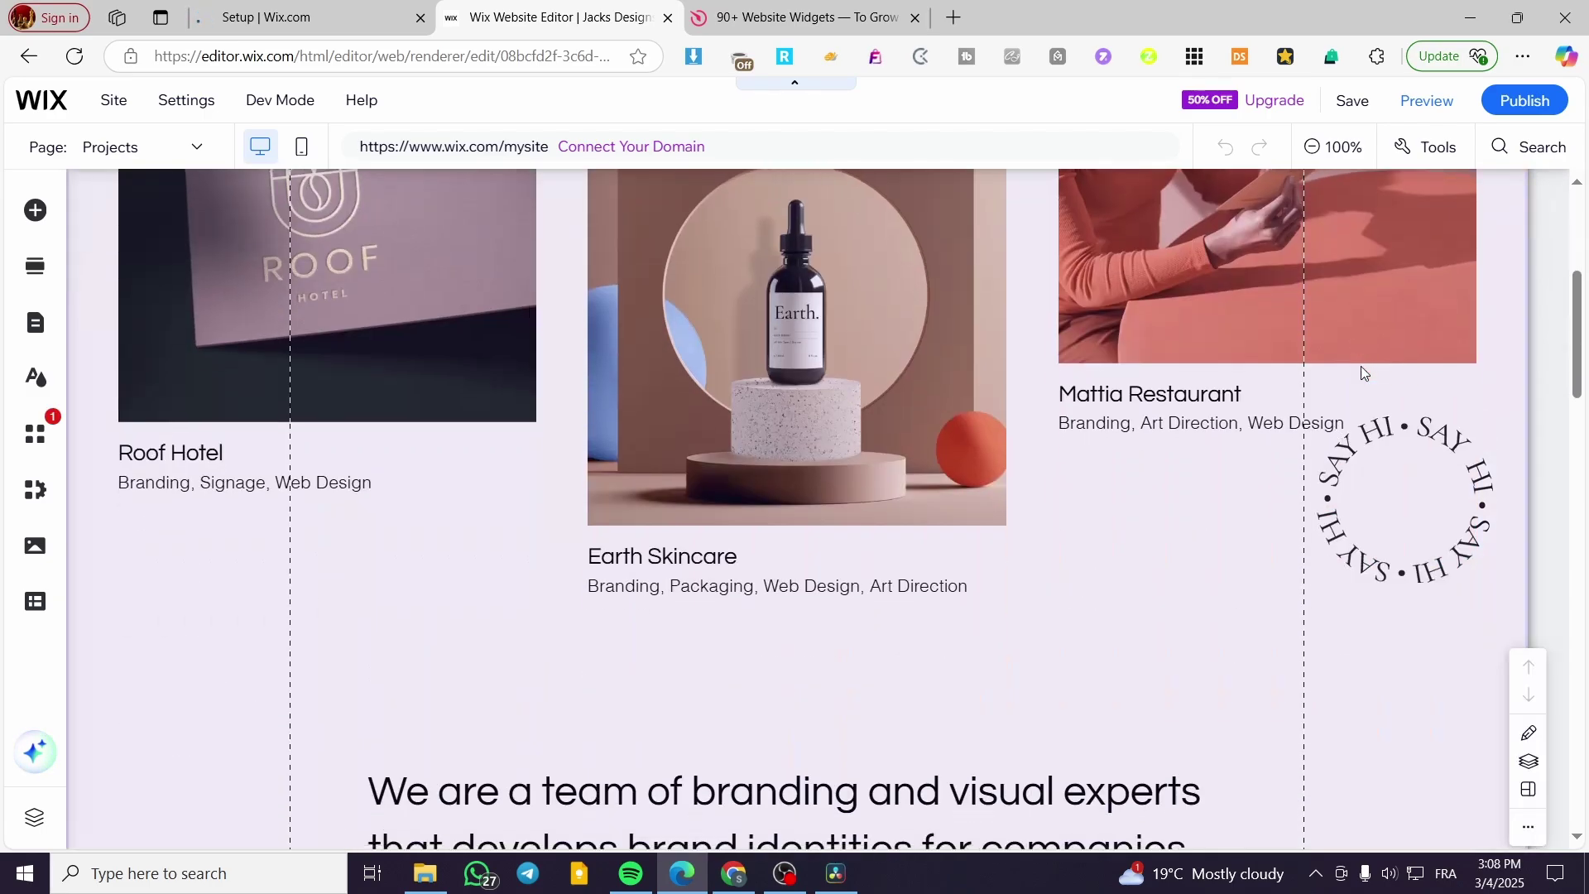
scroll(1352, 366, up, 9)
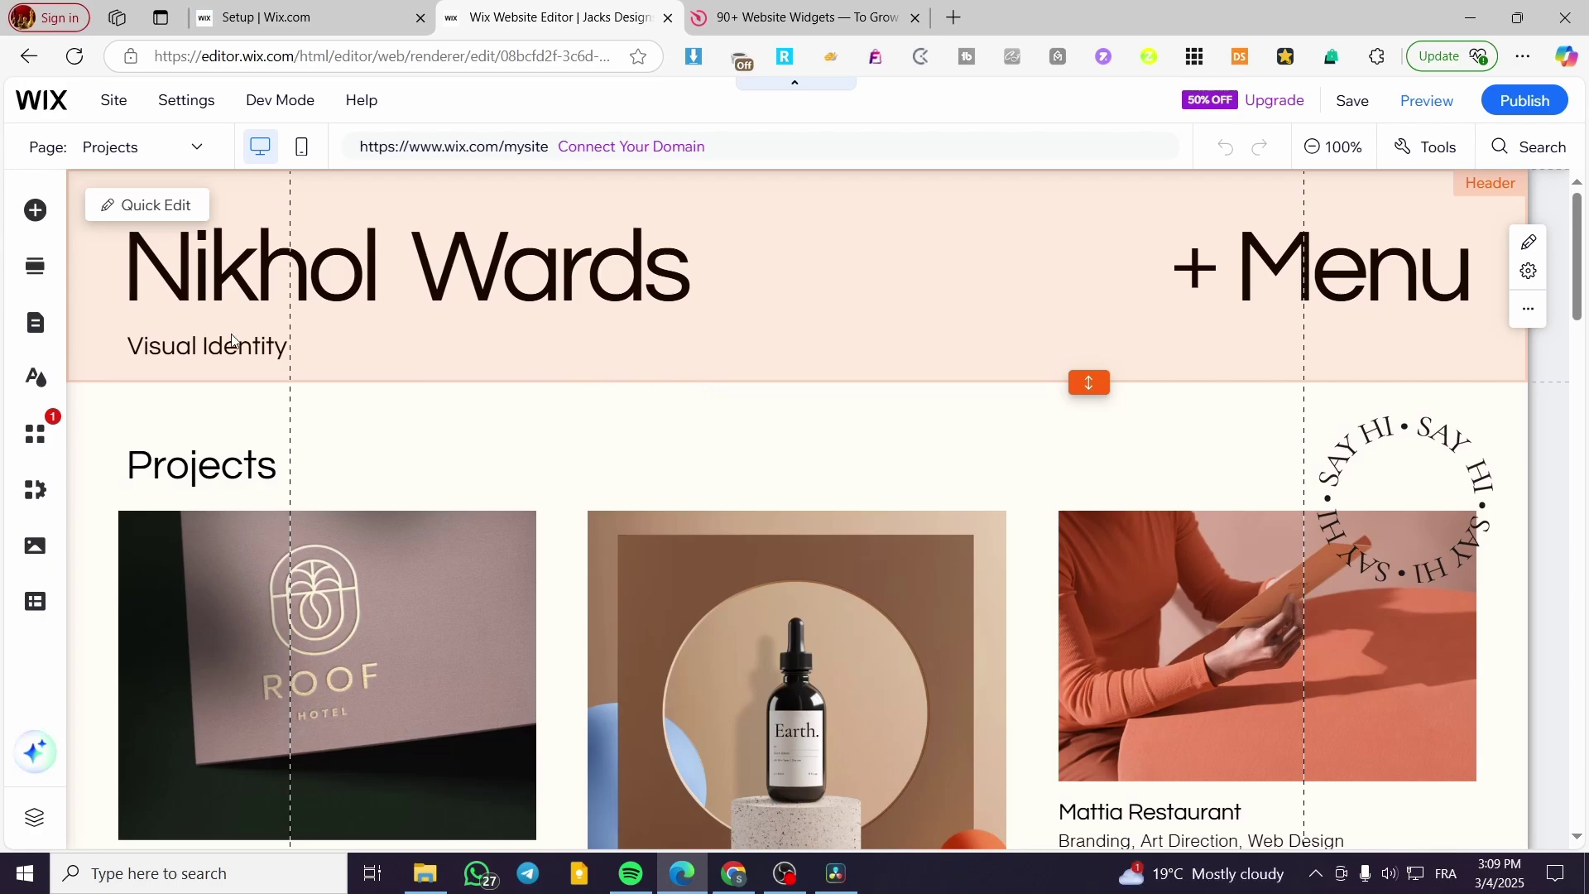
Search the Wix App Market for "whatsapp".
mouse_move(69, 110)
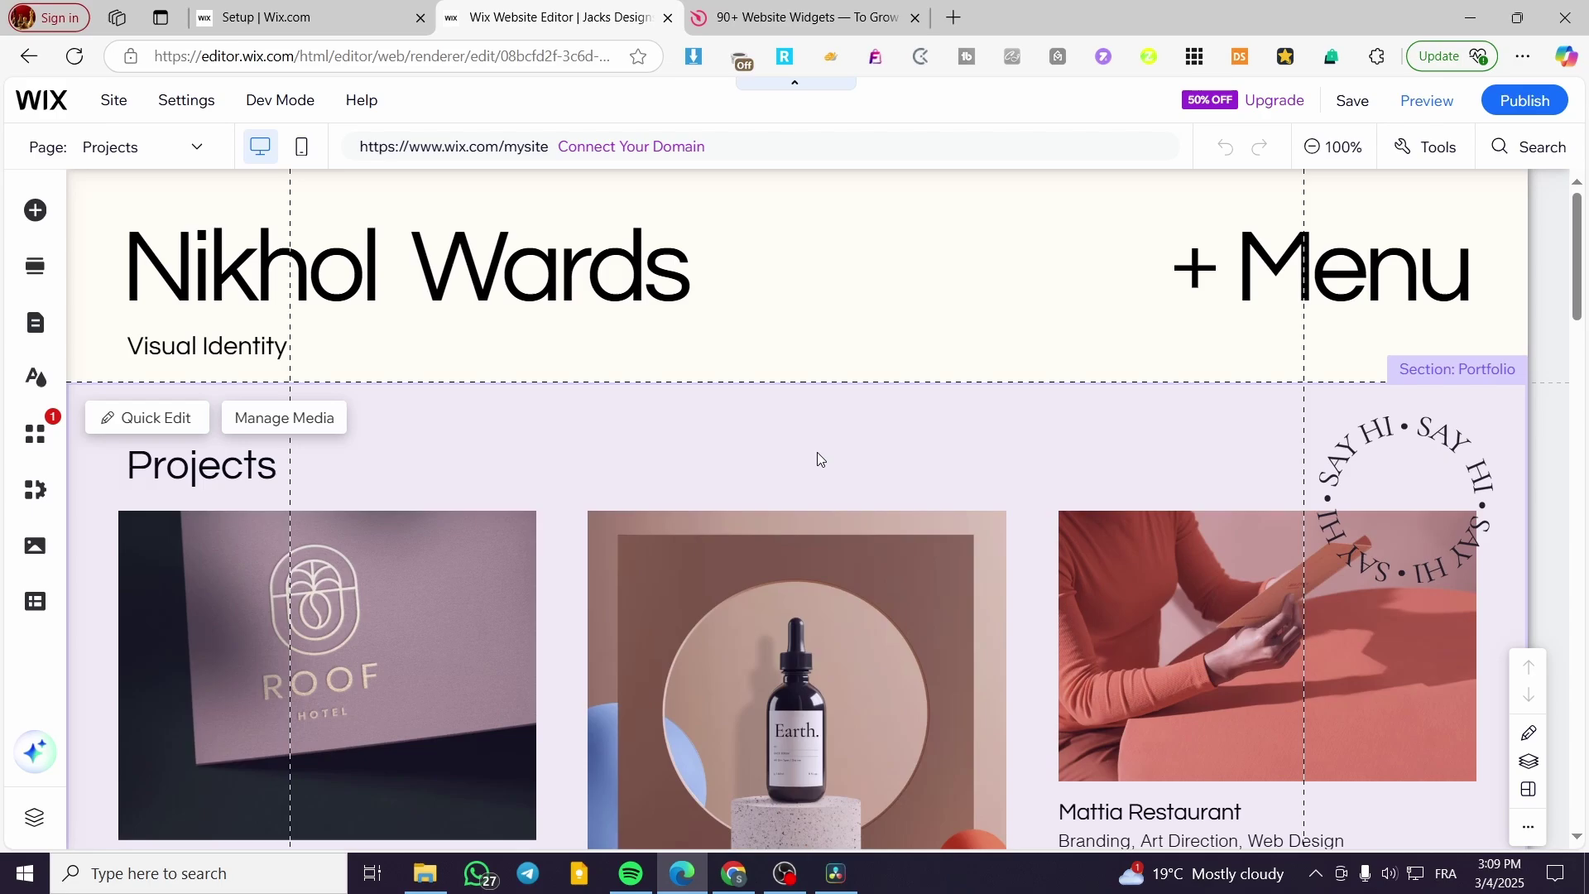
click(35, 435)
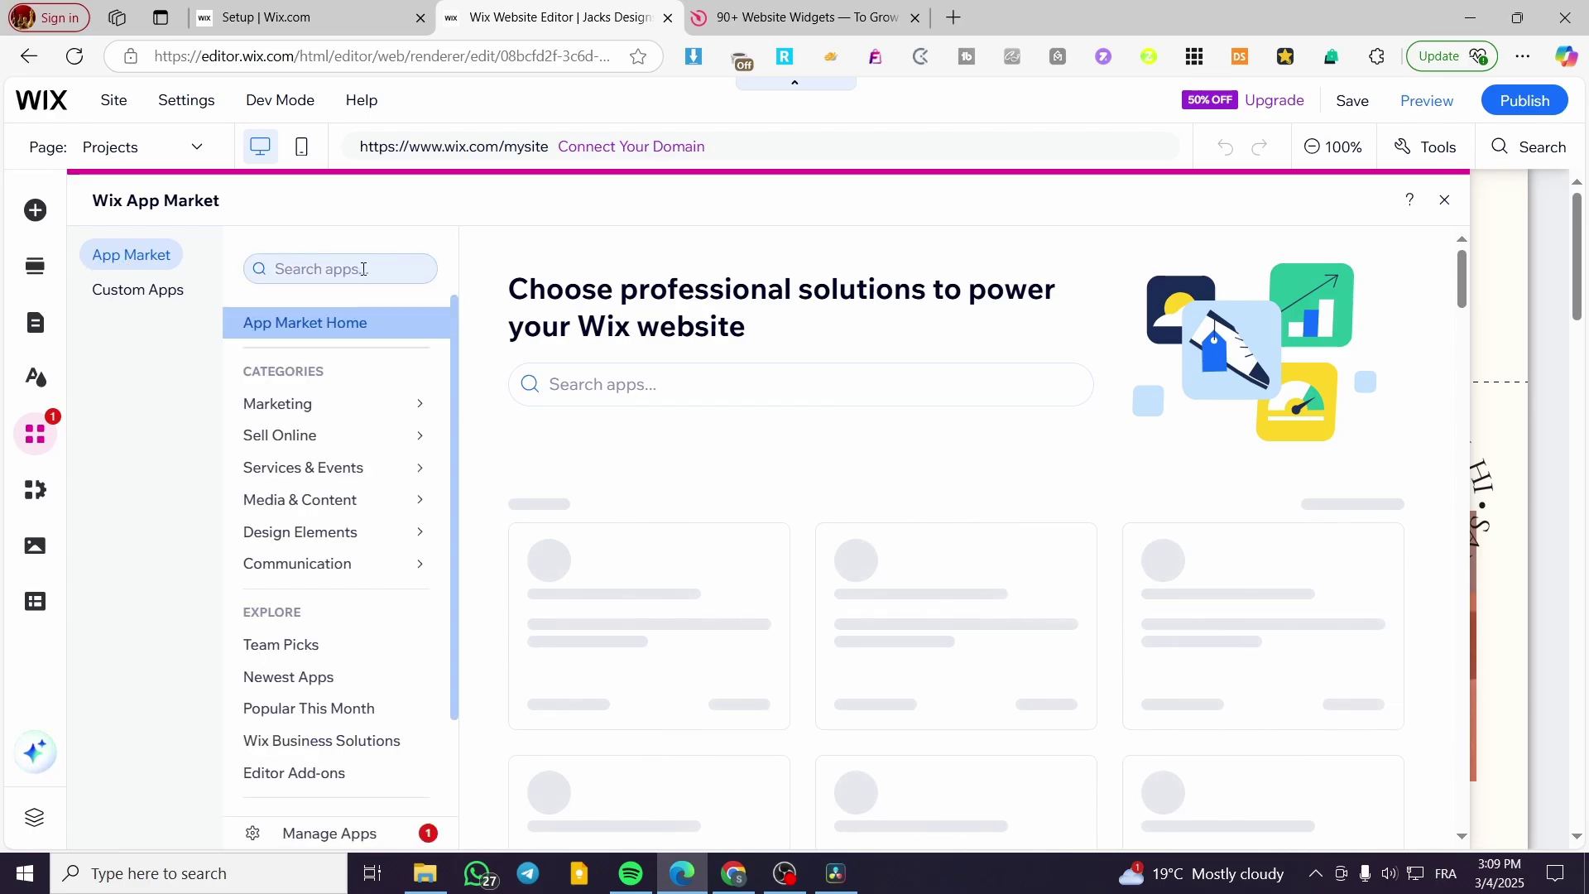
click(364, 269)
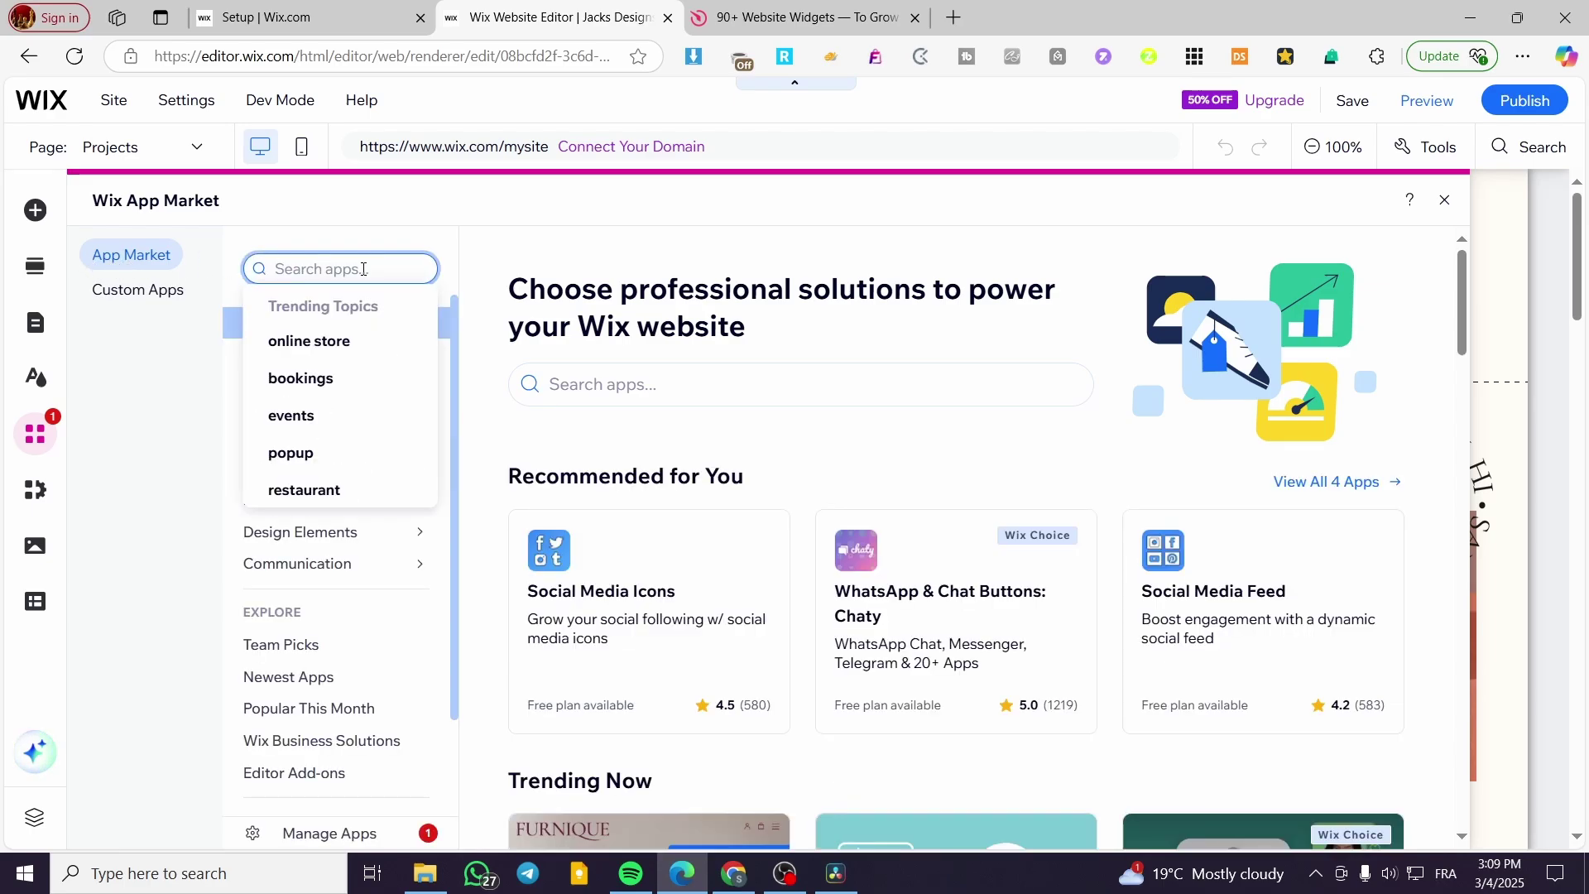
text(wha)
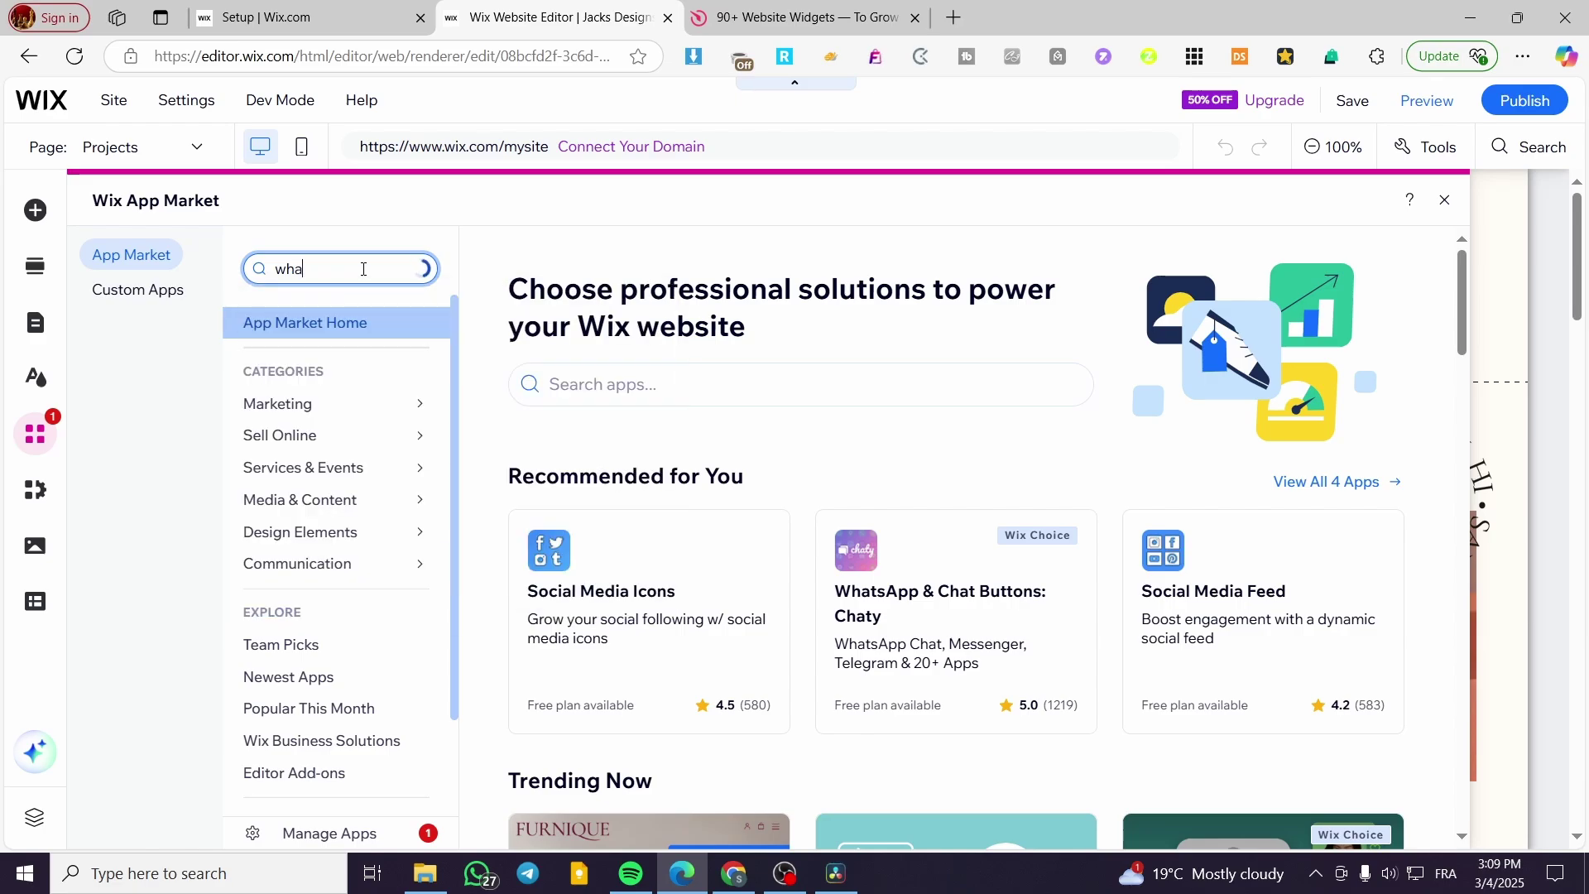
text(tsapp)
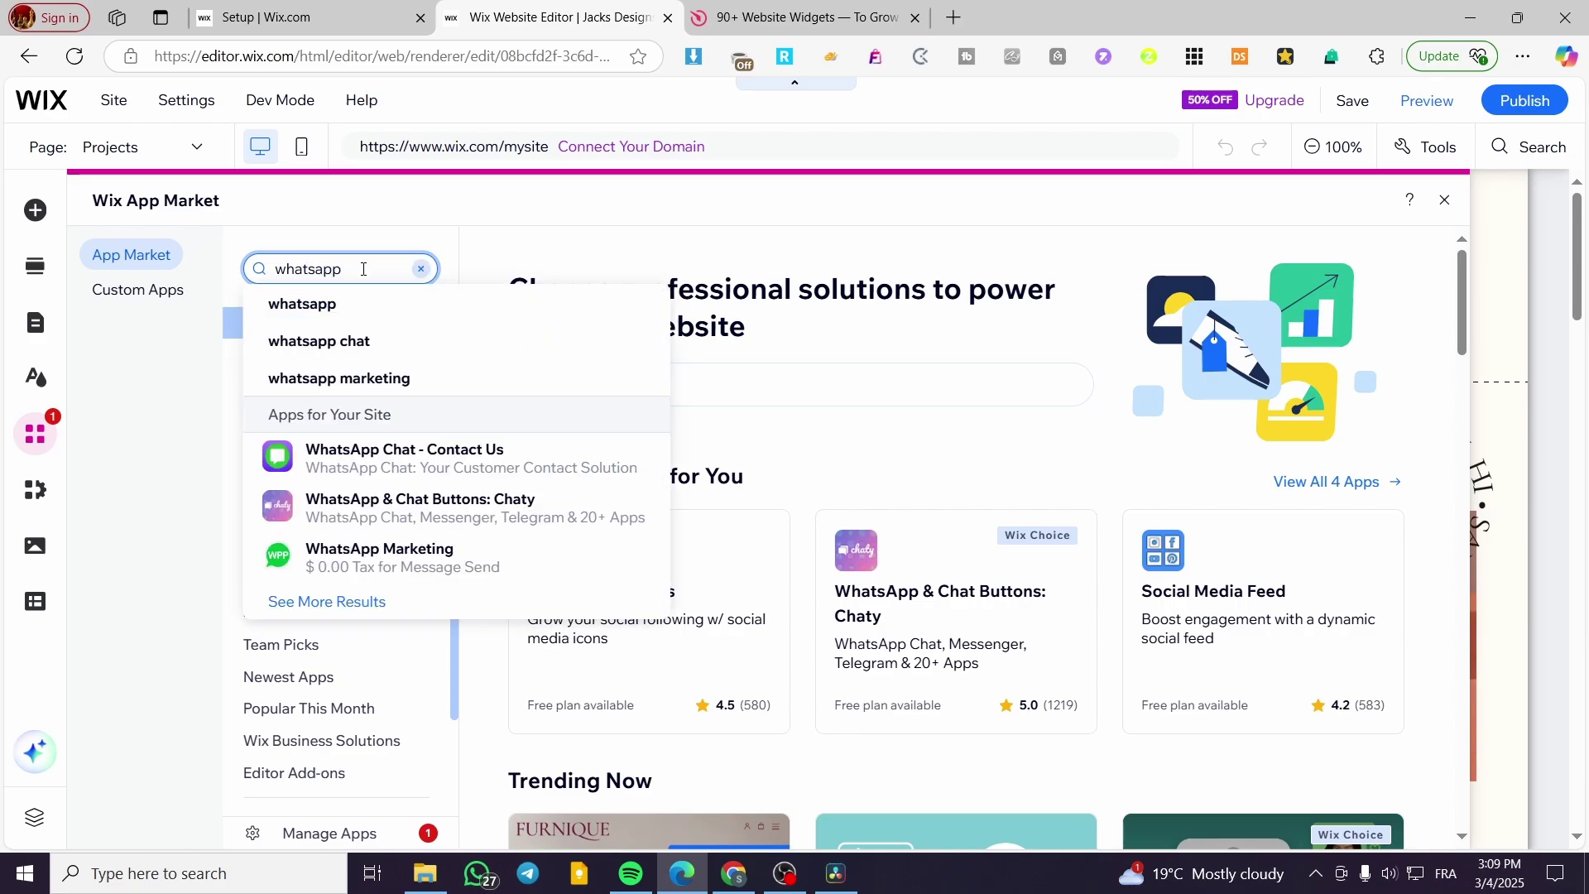
click(323, 307)
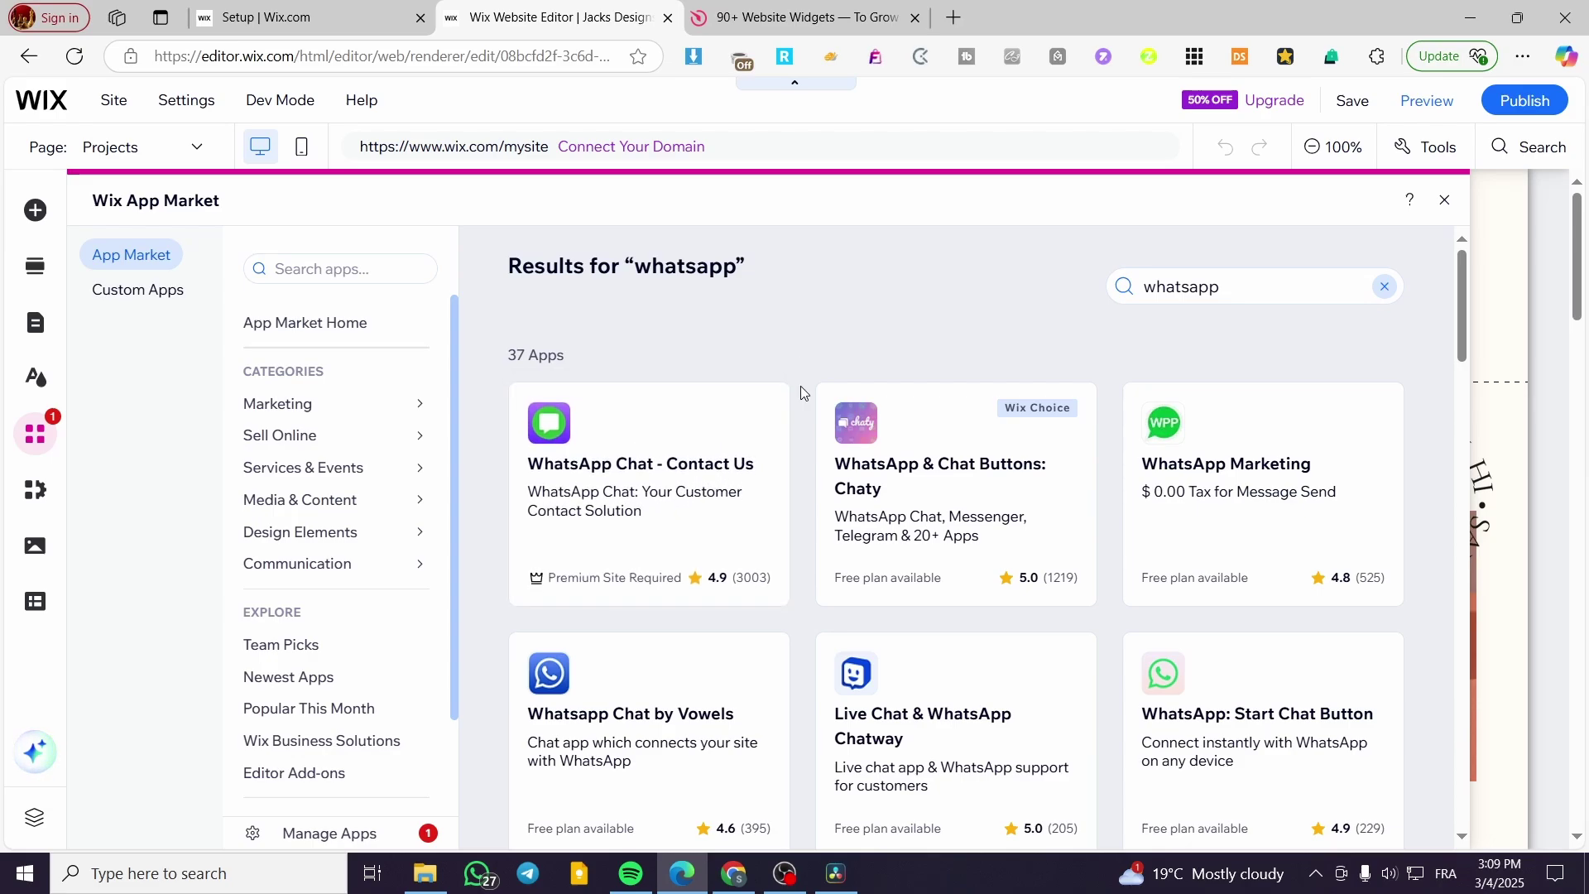
Add the WhatsApp: Start Chat Button app to the site and agree to its permissions.
scroll(1068, 346, down, 3)
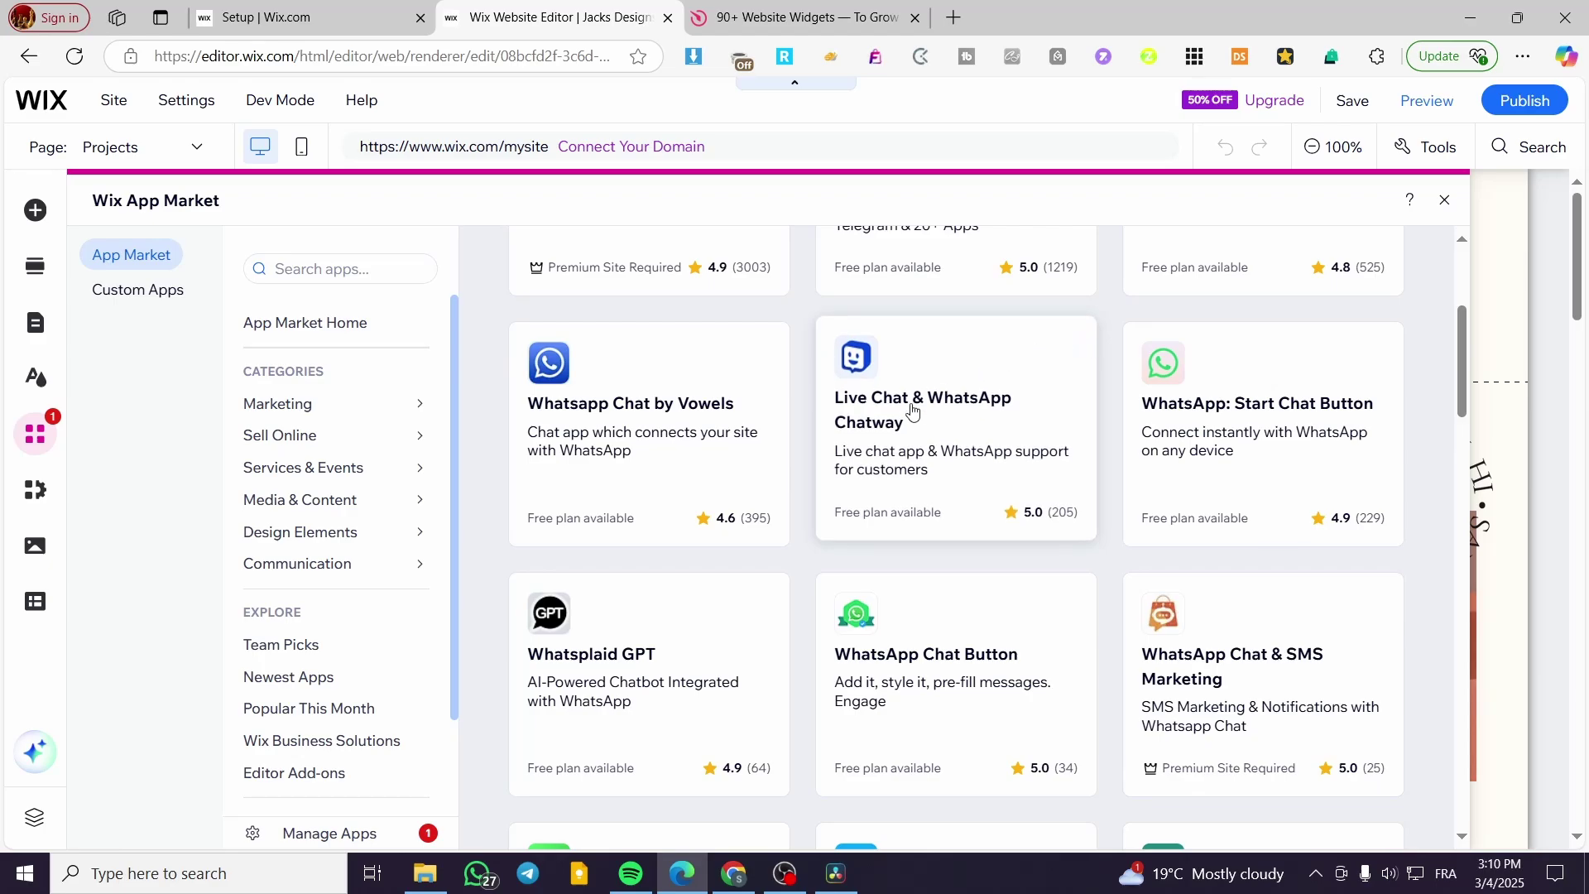
scroll(800, 467, up, 1)
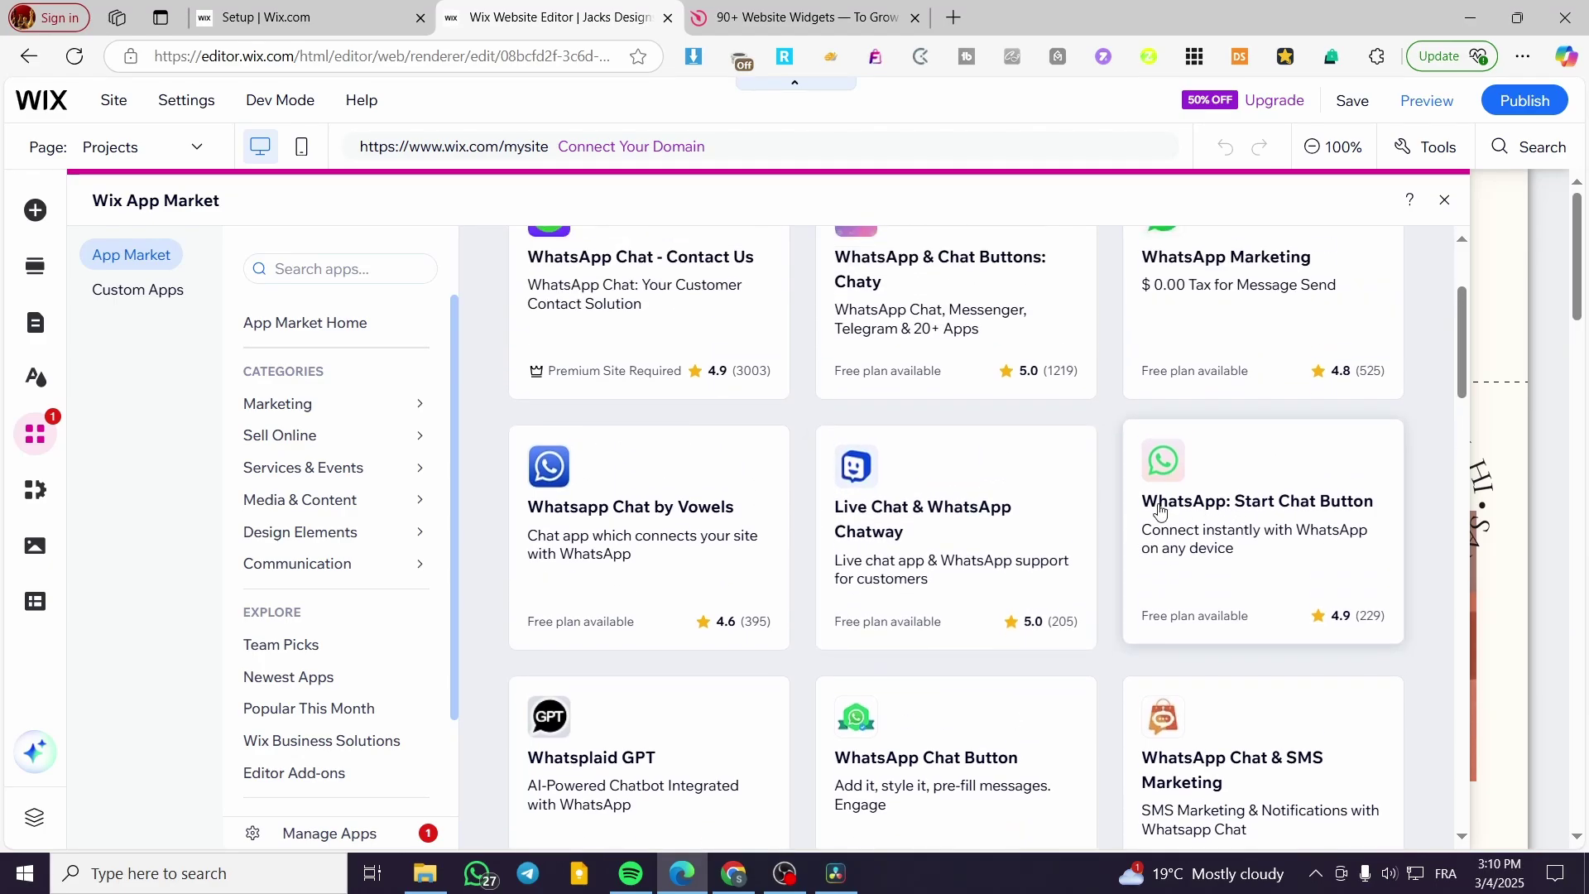
click(1293, 513)
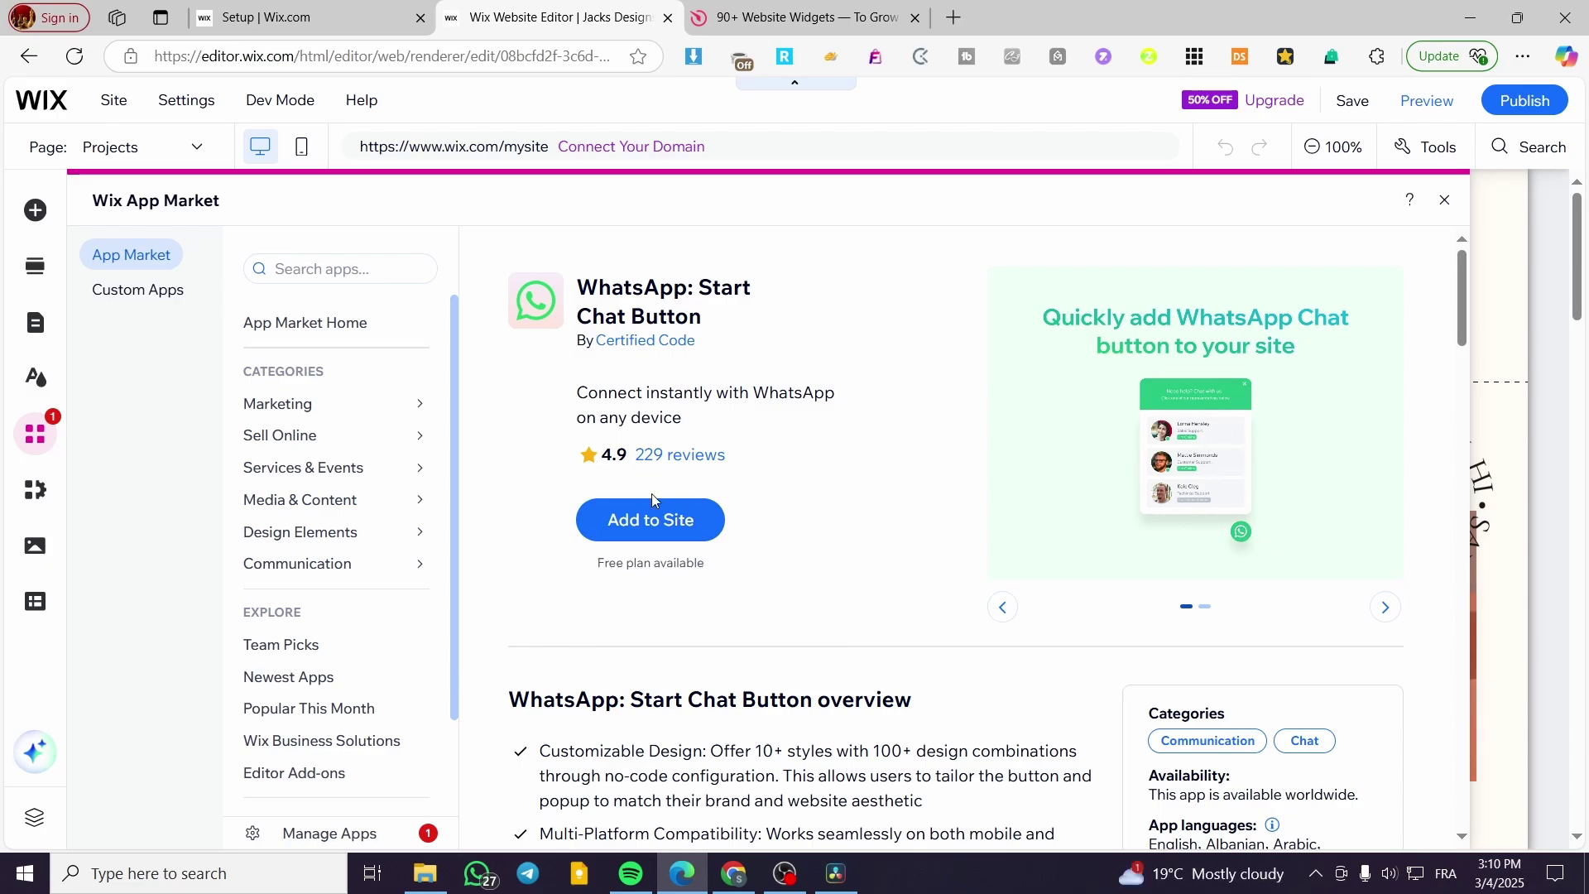
click(672, 519)
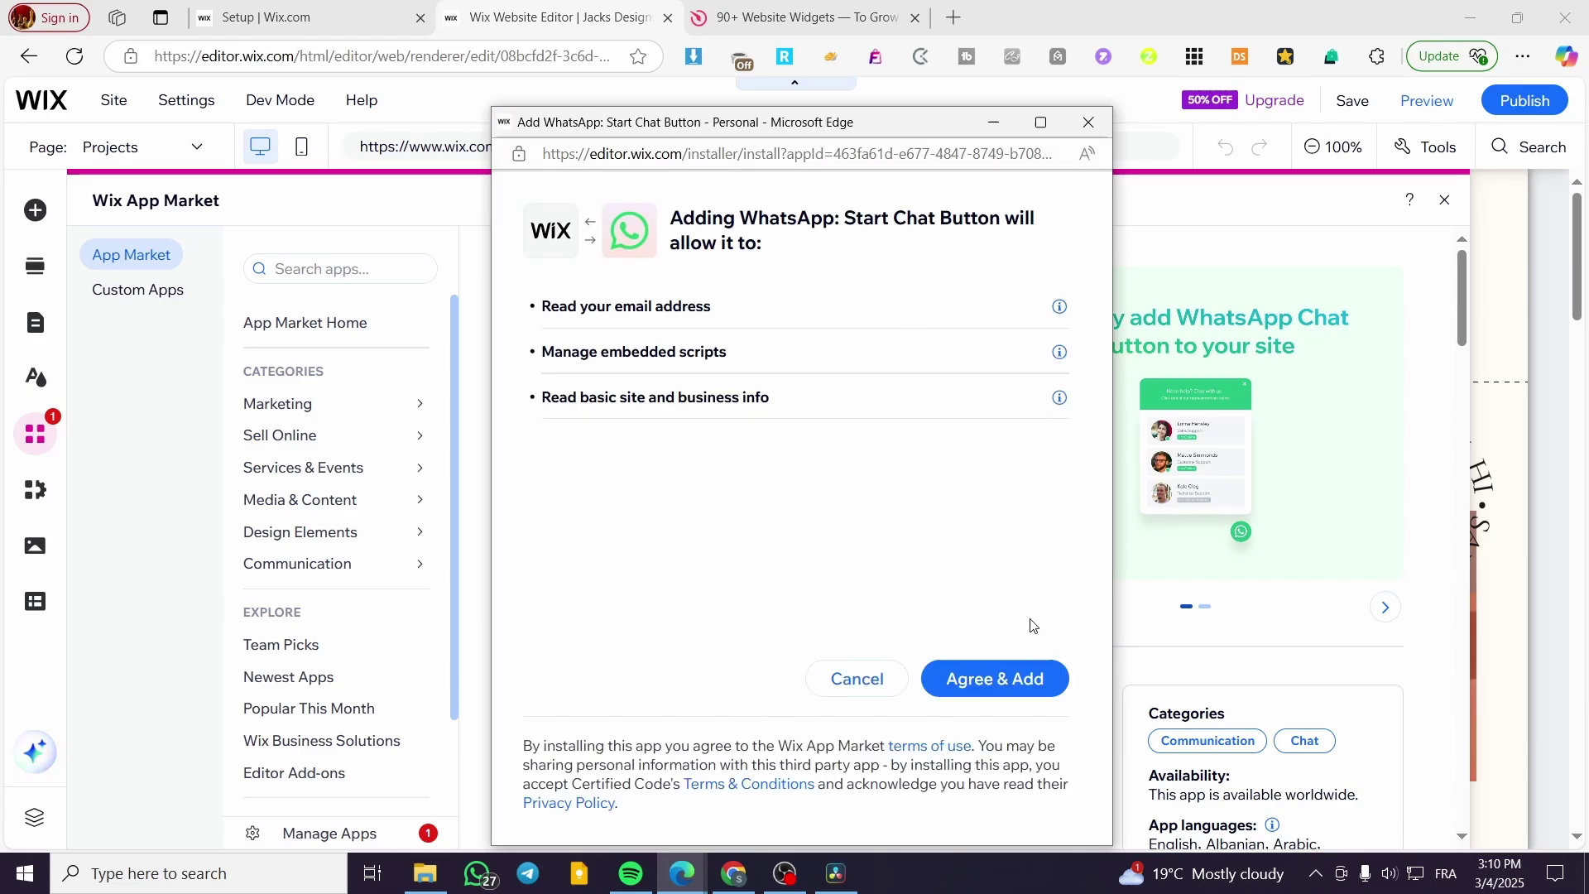
click(1020, 677)
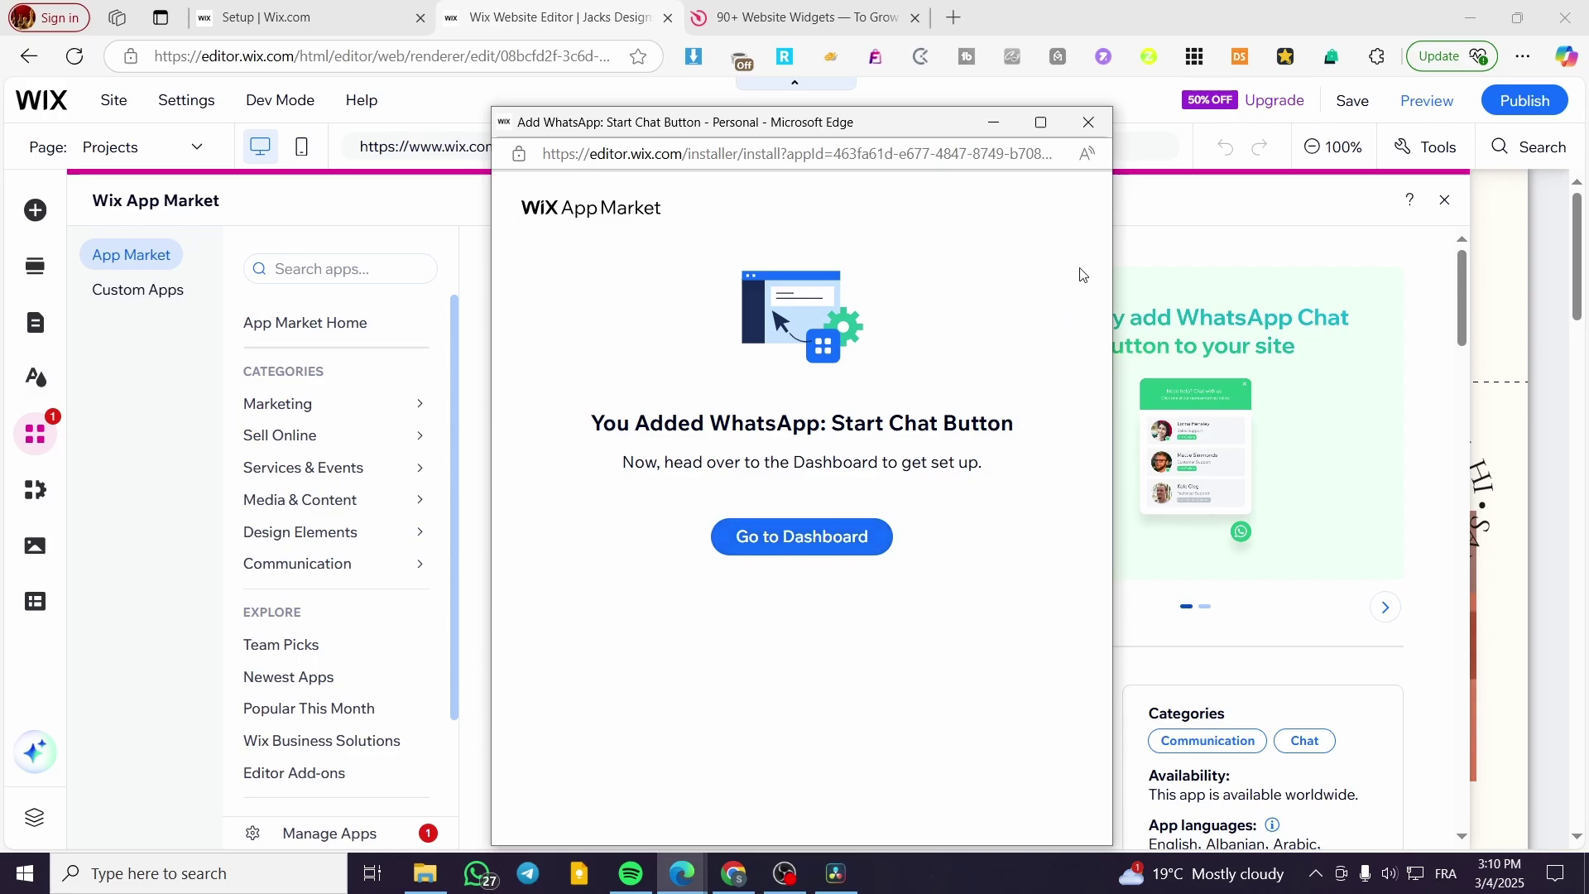
Open the WhatsApp: Start Chat Button settings in the dashboard and enable Show WhatsApp Chat Button on Live Site.
click(819, 539)
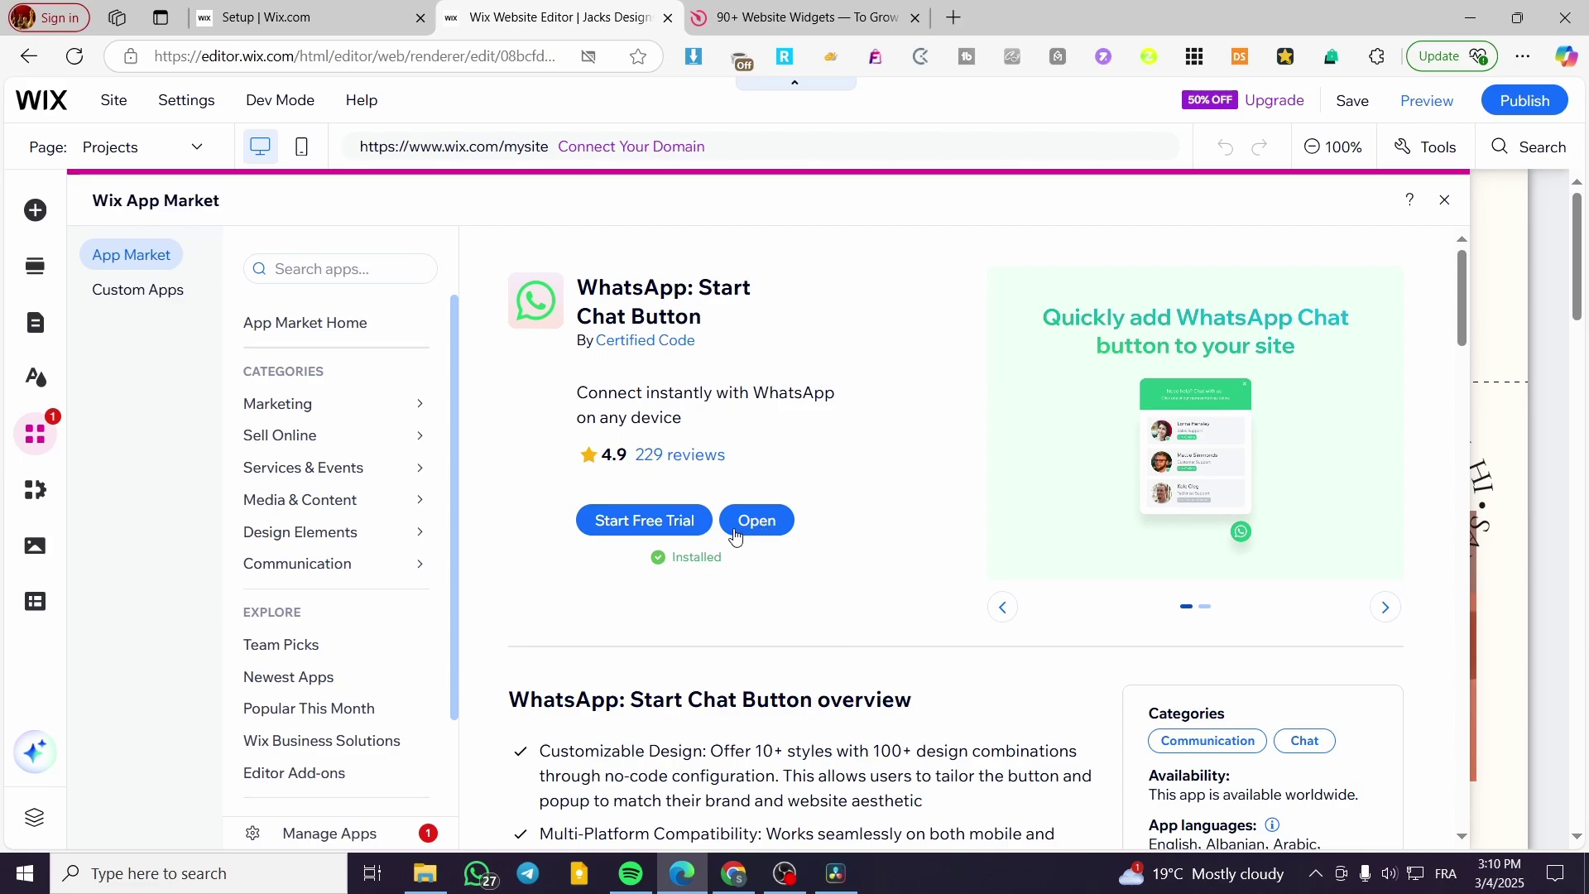
click(769, 530)
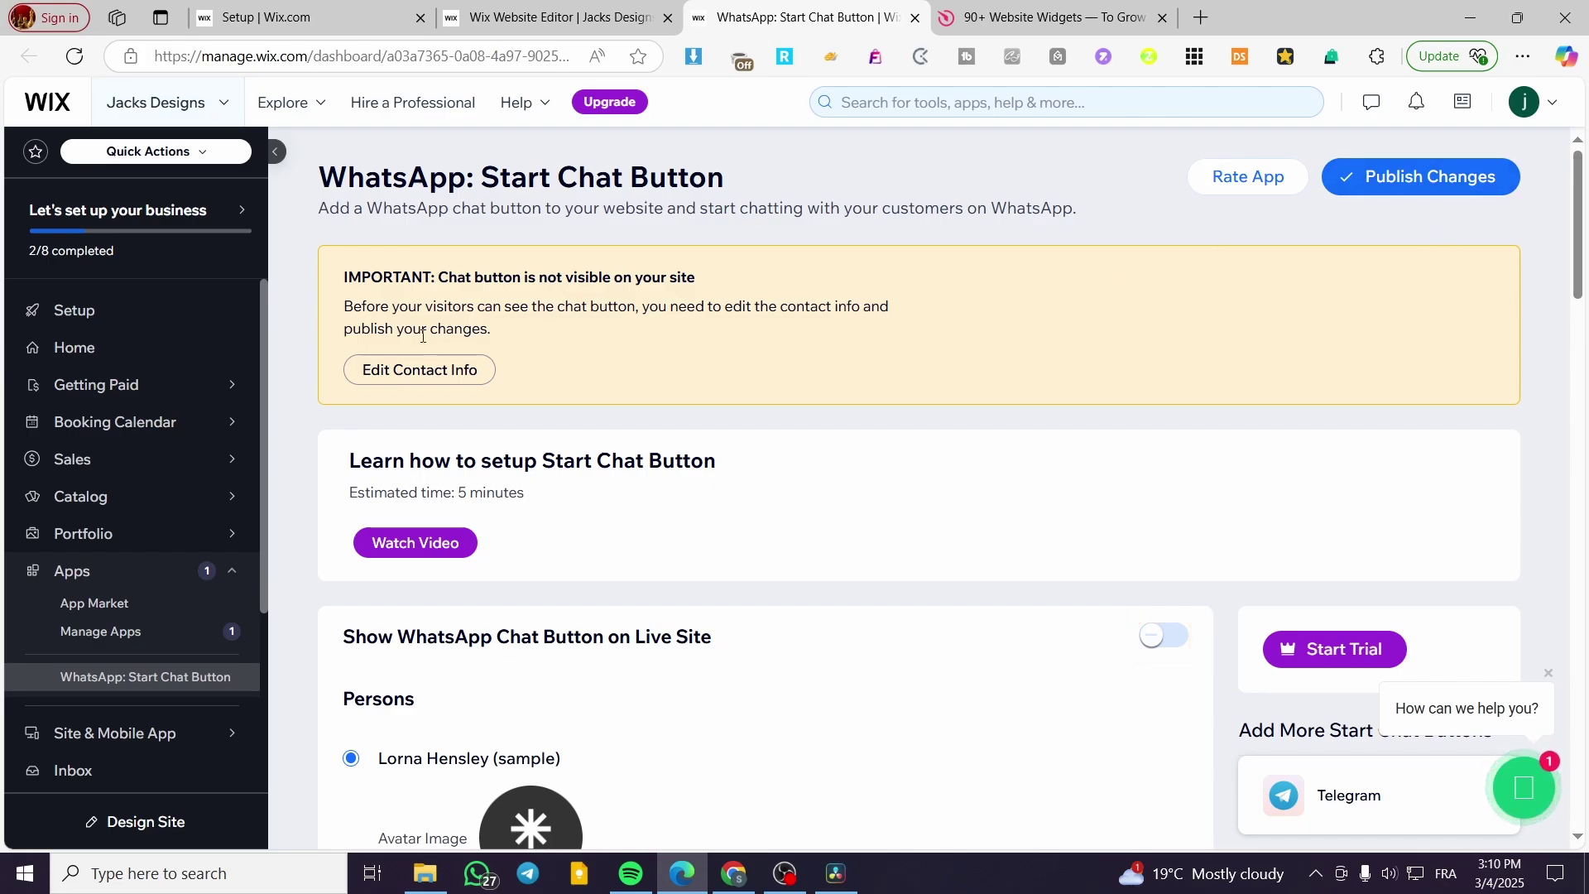
scroll(1032, 354, down, 3)
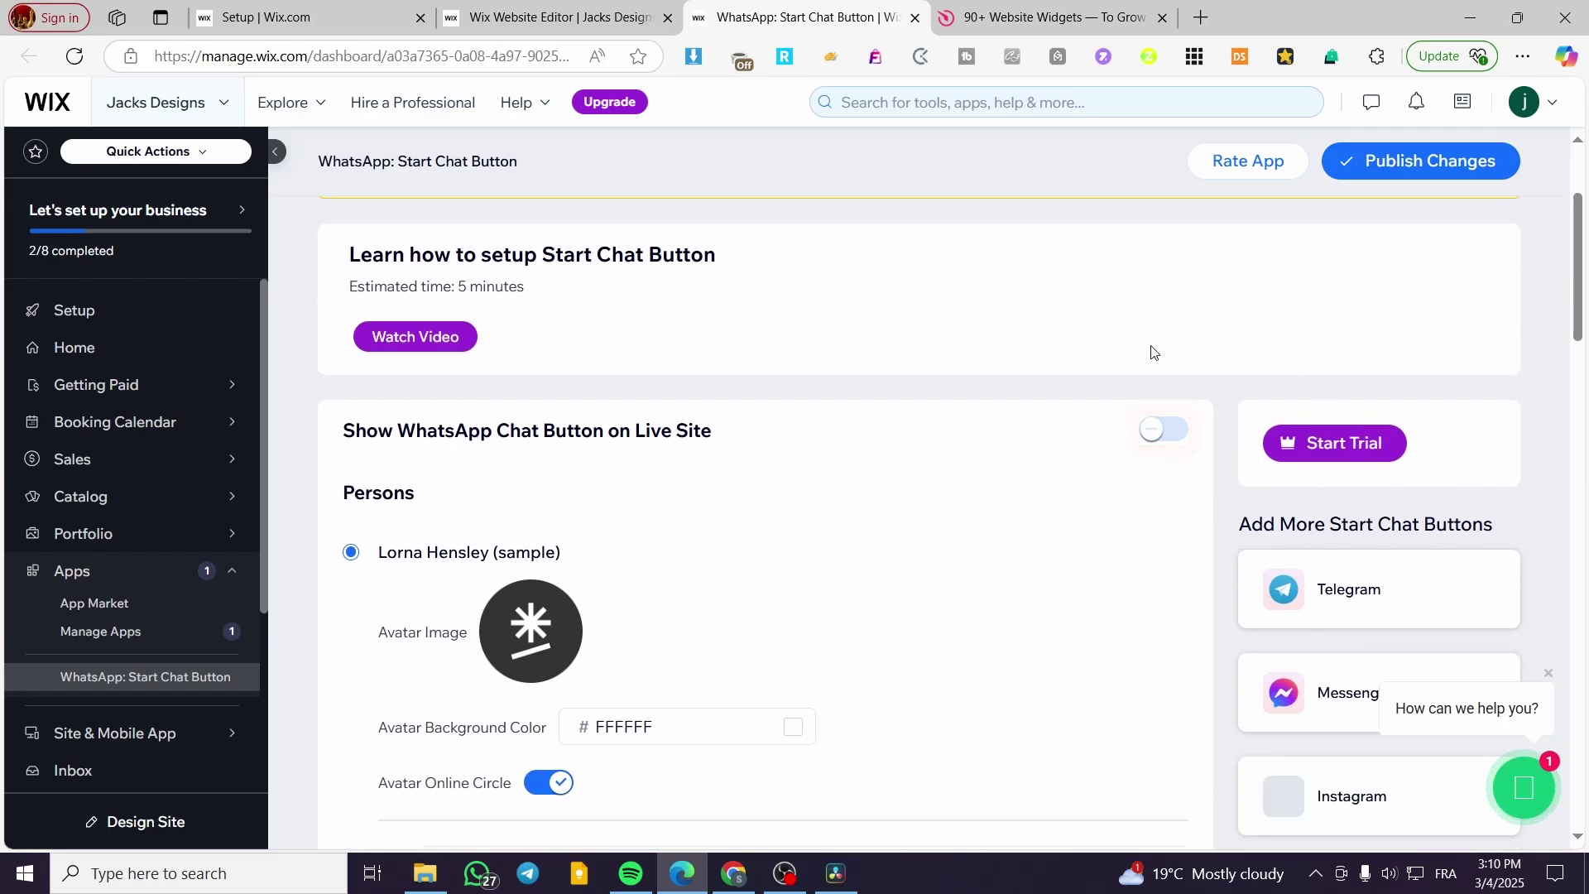
click(1167, 432)
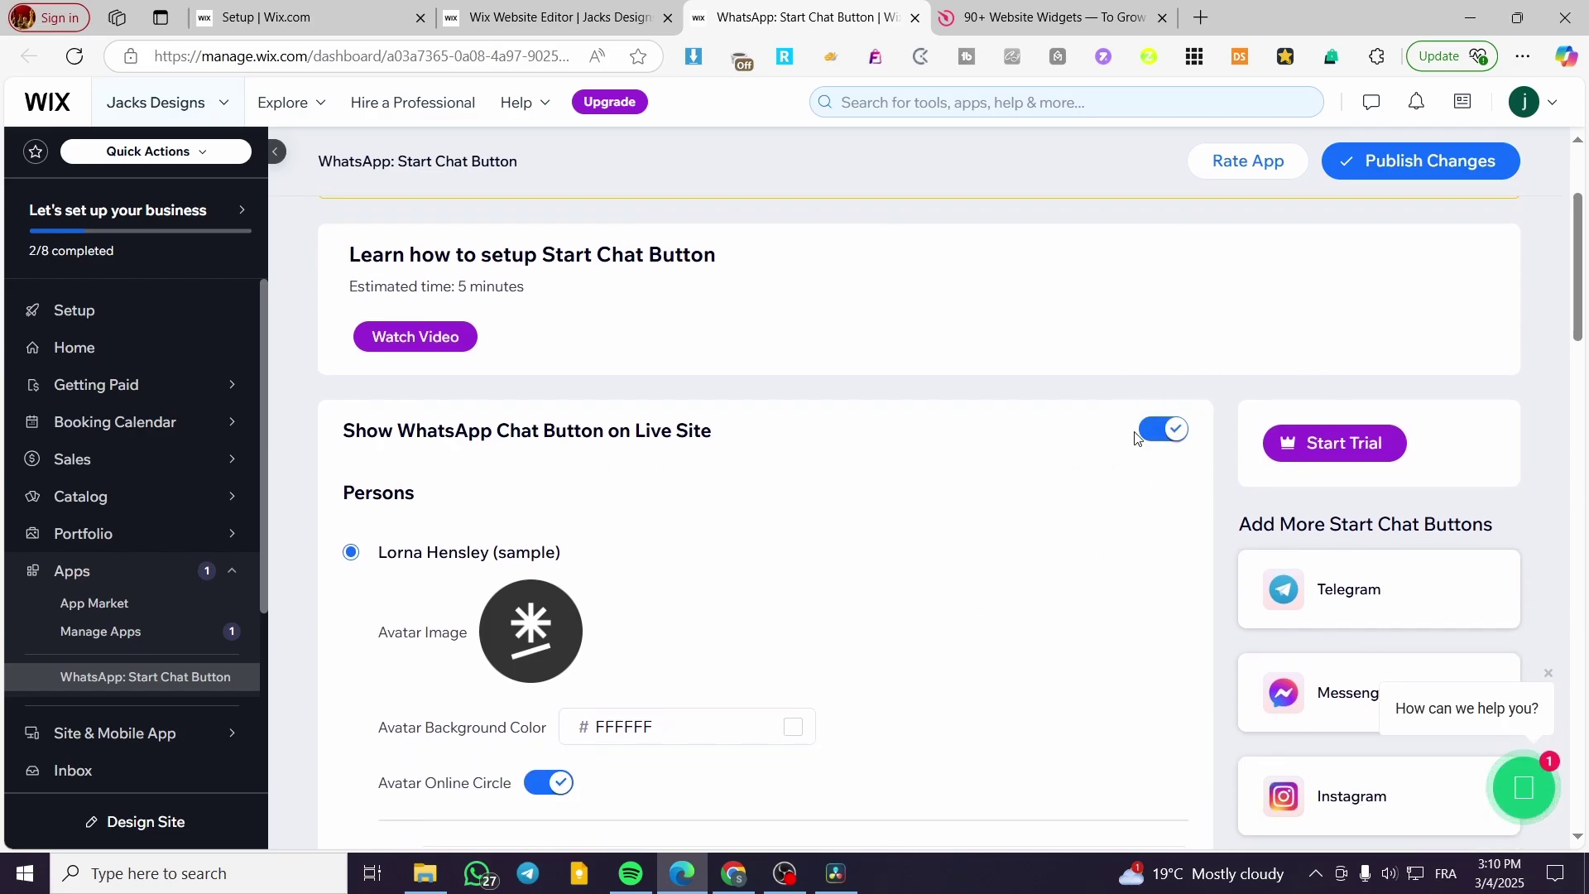
scroll(1158, 439, up, 3)
scroll(1165, 694, down, 3)
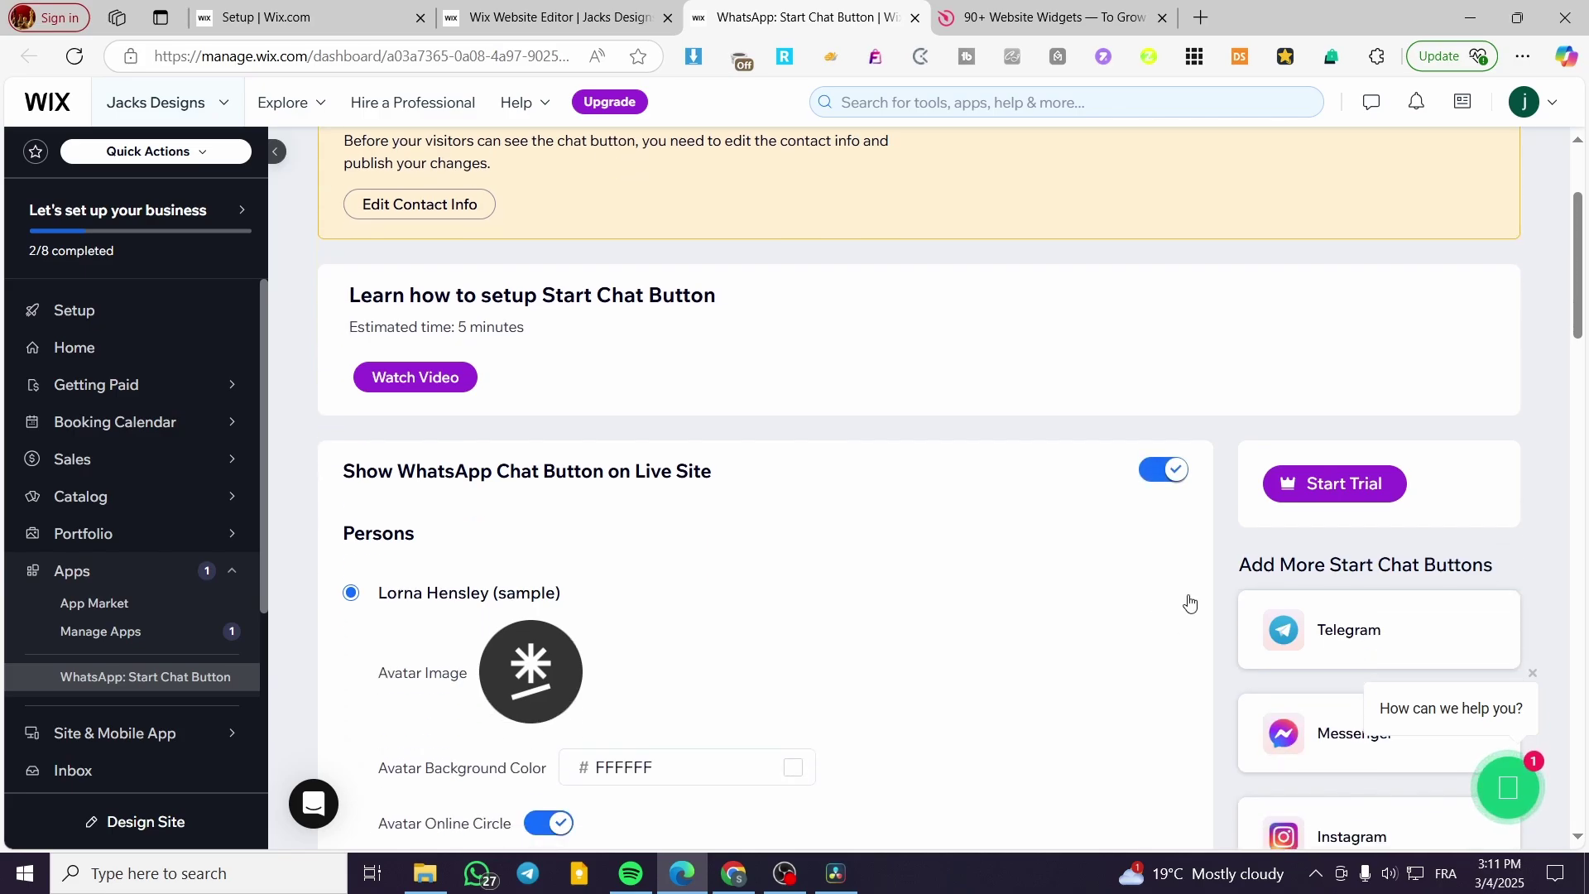
scroll(497, 625, down, 2)
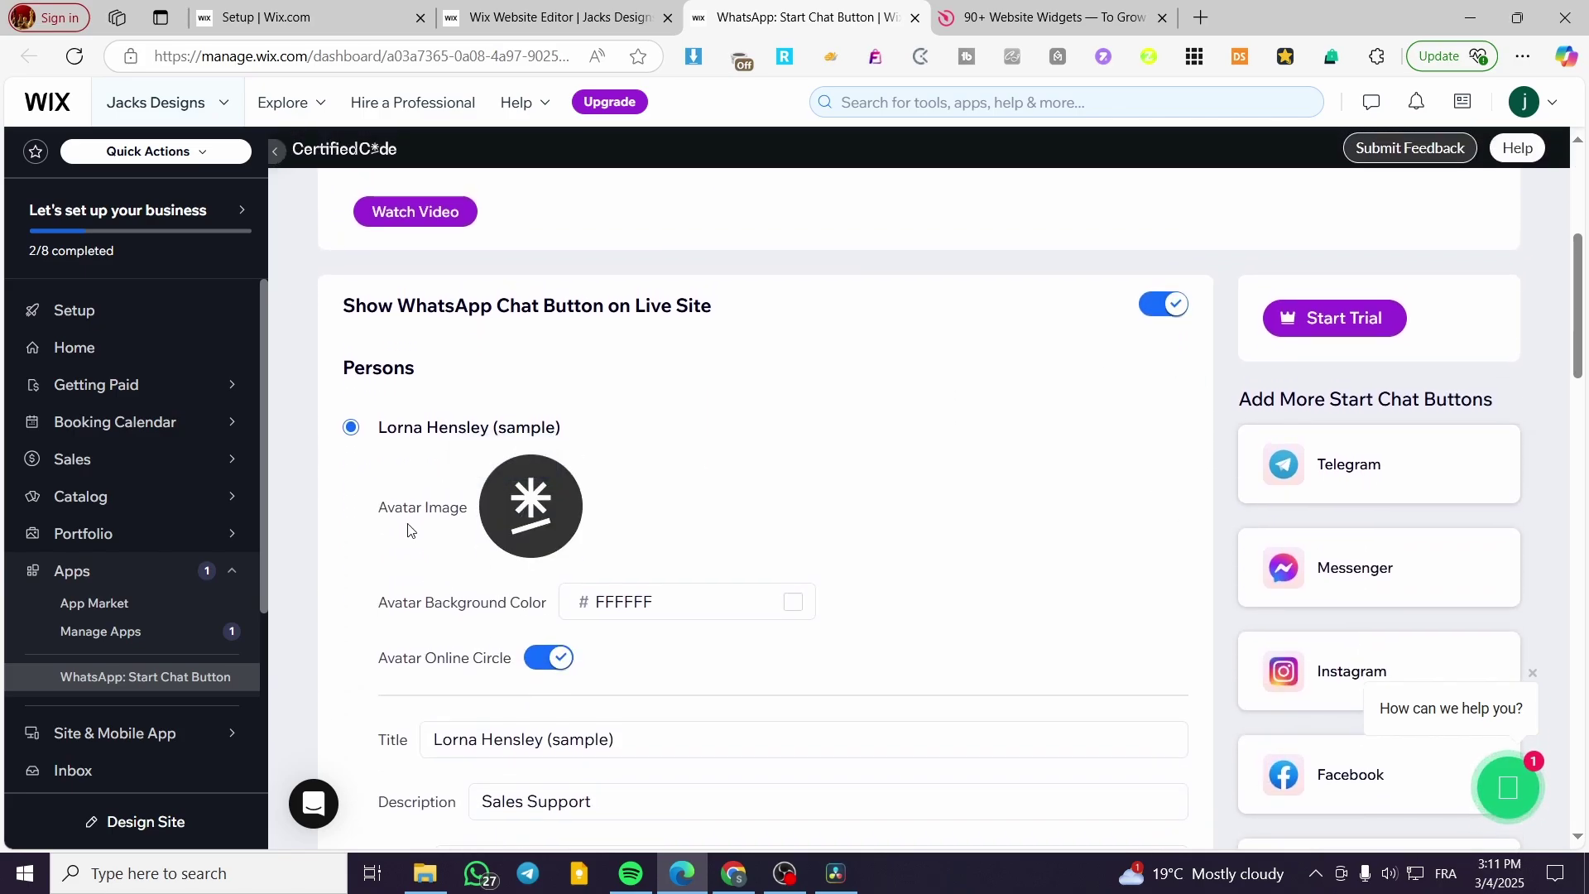
mouse_move(553, 530)
scroll(563, 463, down, 1)
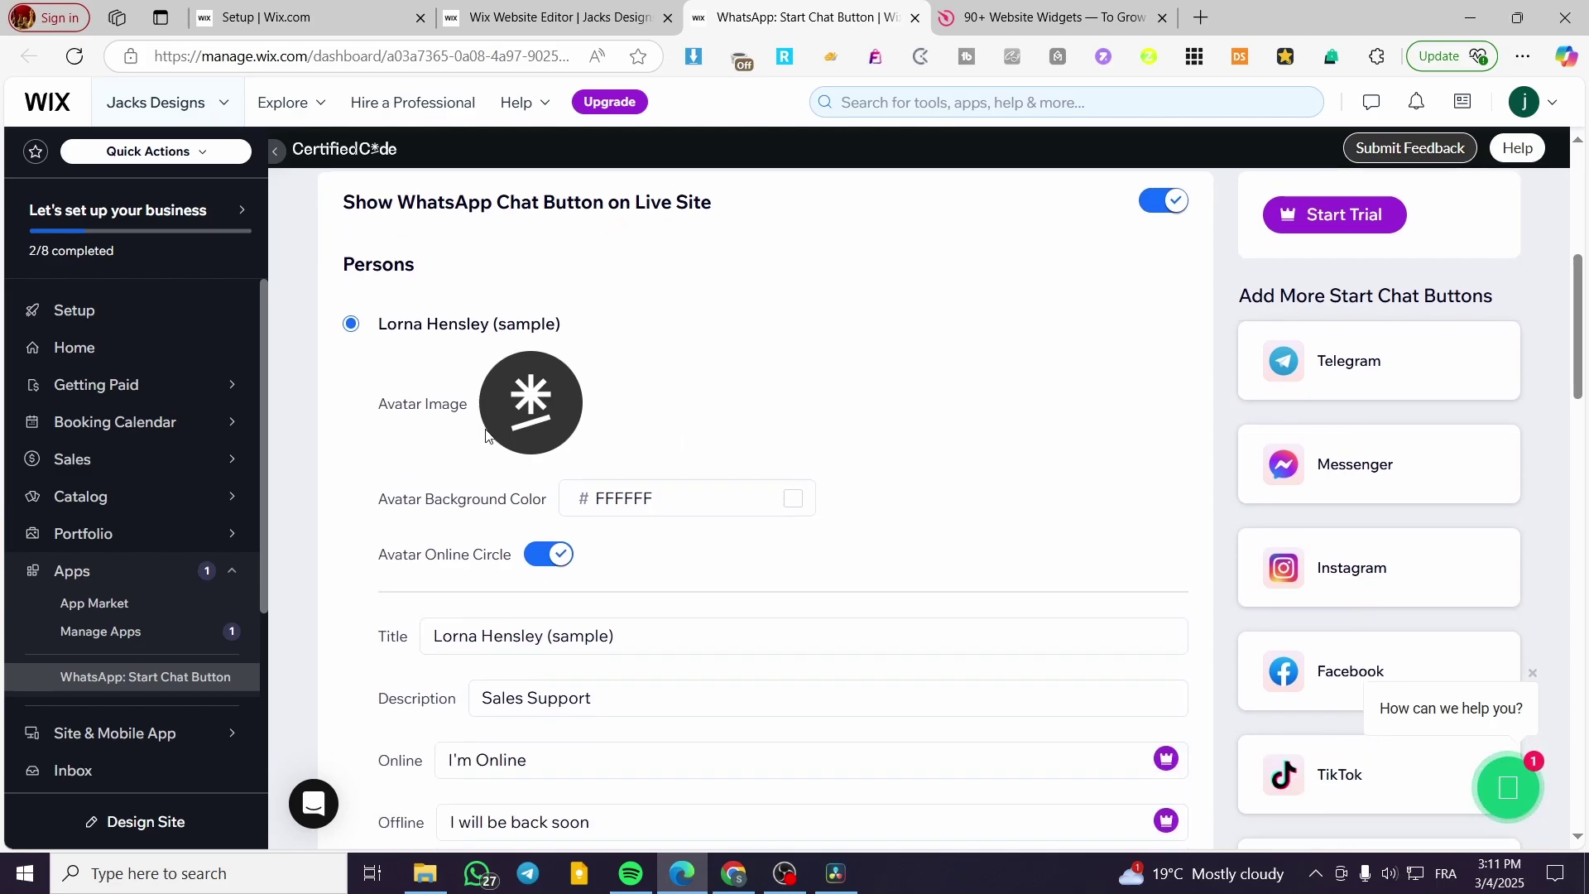
click(508, 401)
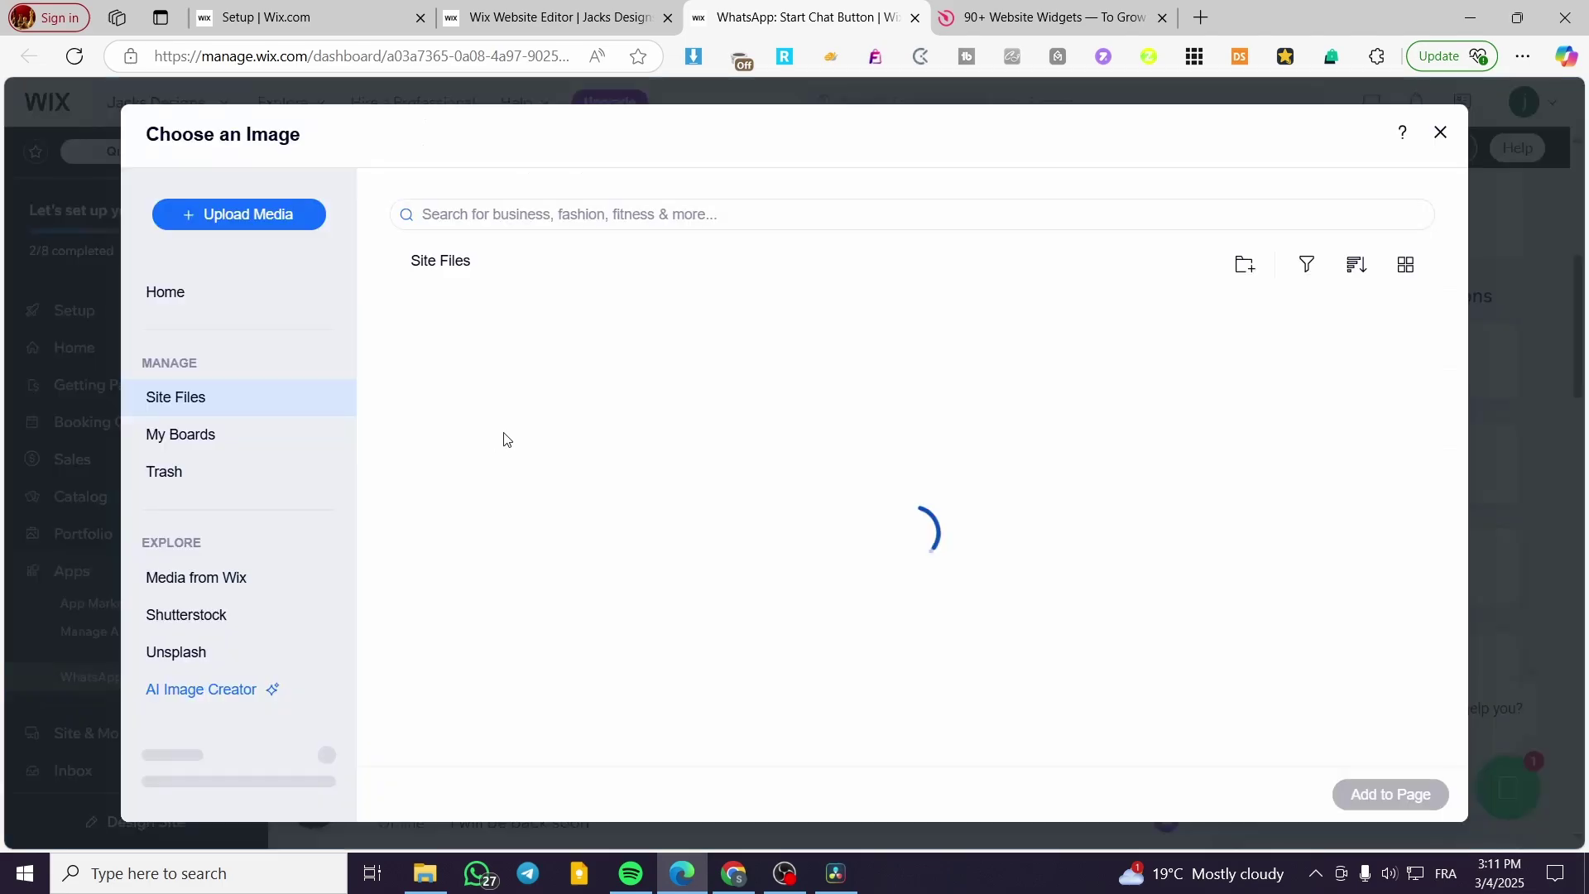
click(1439, 134)
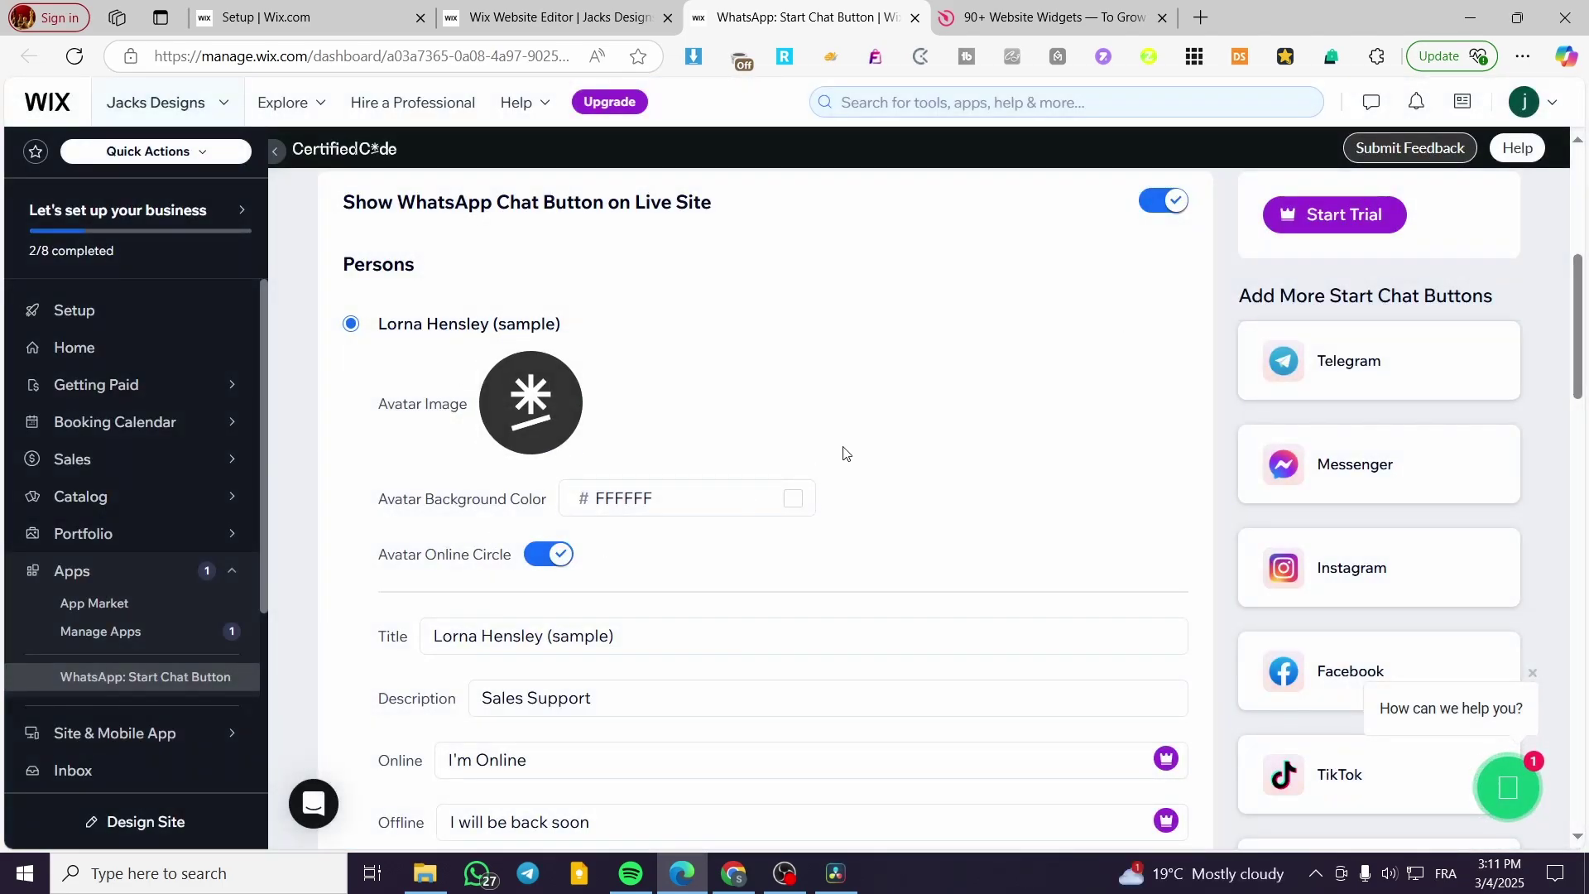
Preview the chat popup and try switching the Avatar Online Circle off and back on.
click(1518, 801)
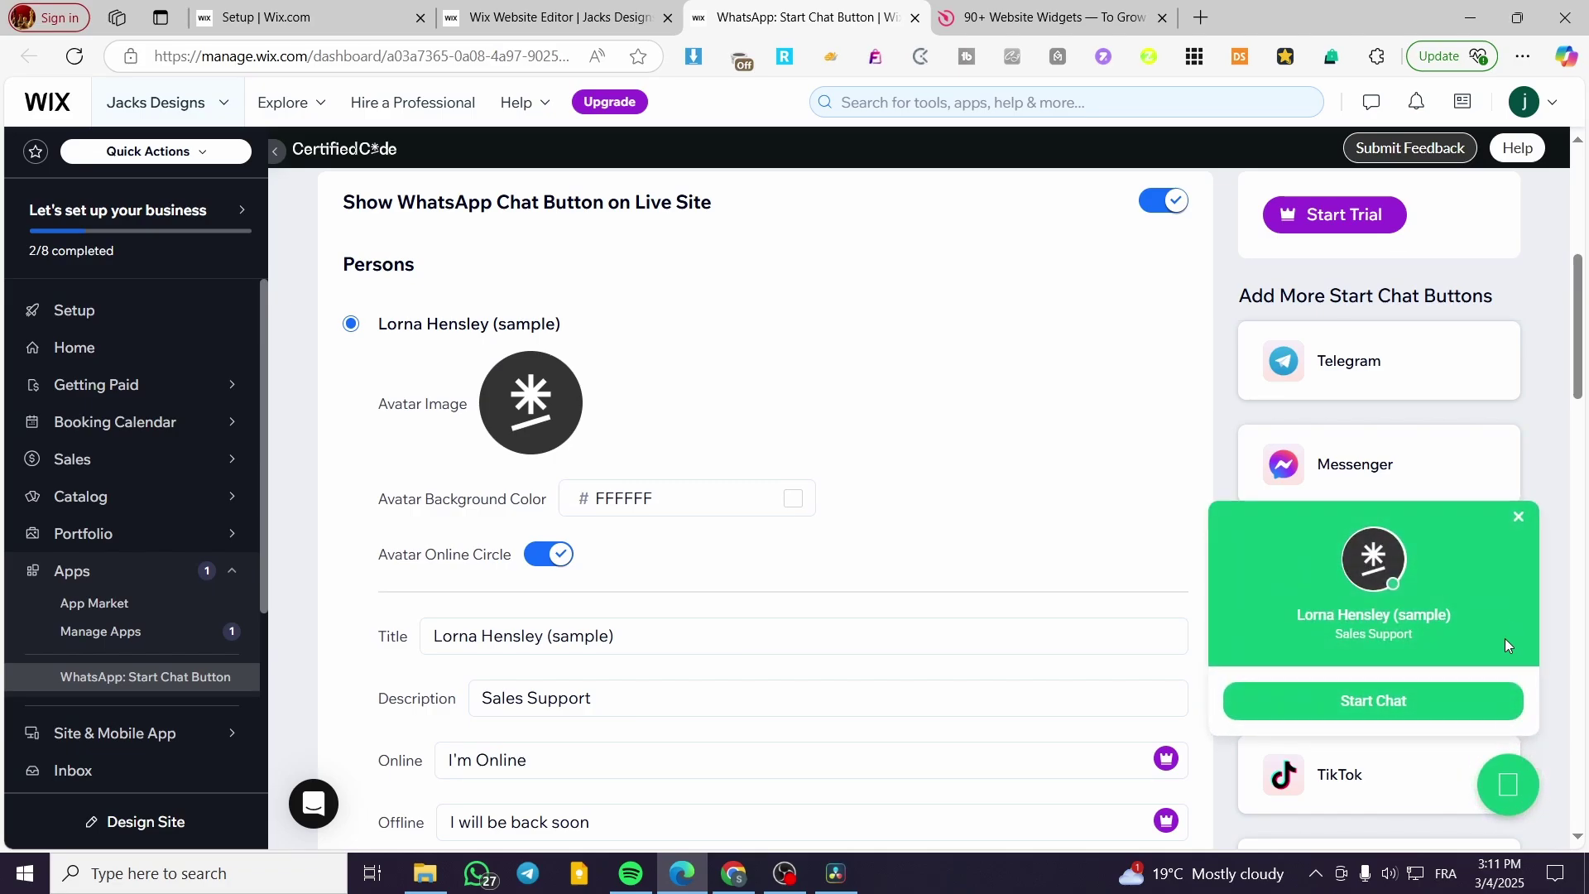
click(1518, 516)
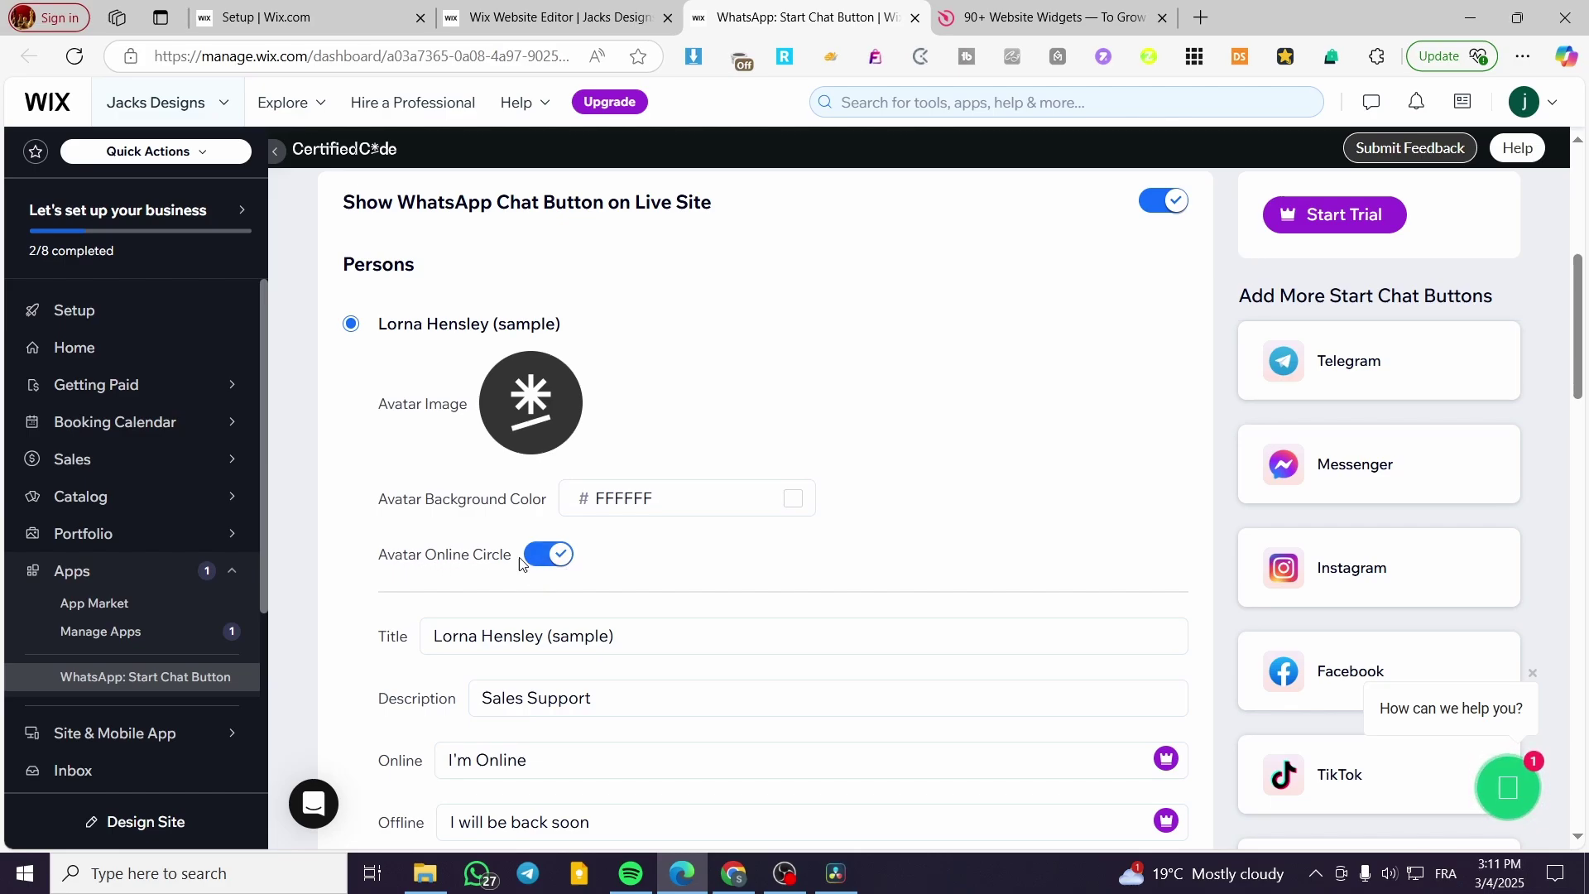
click(552, 557)
click(552, 557)
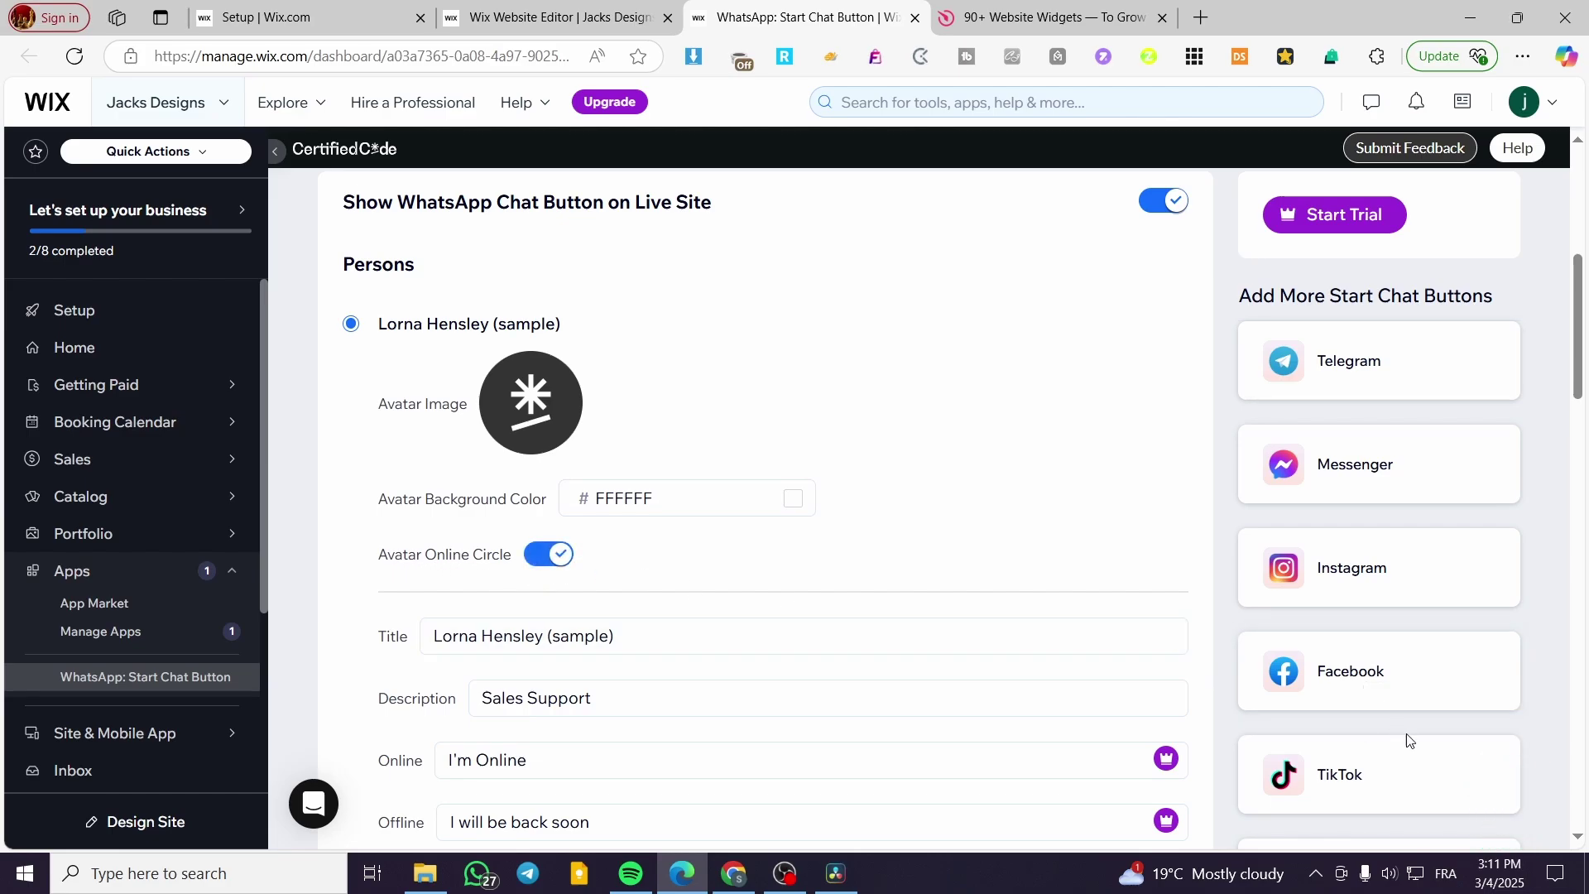
click(540, 557)
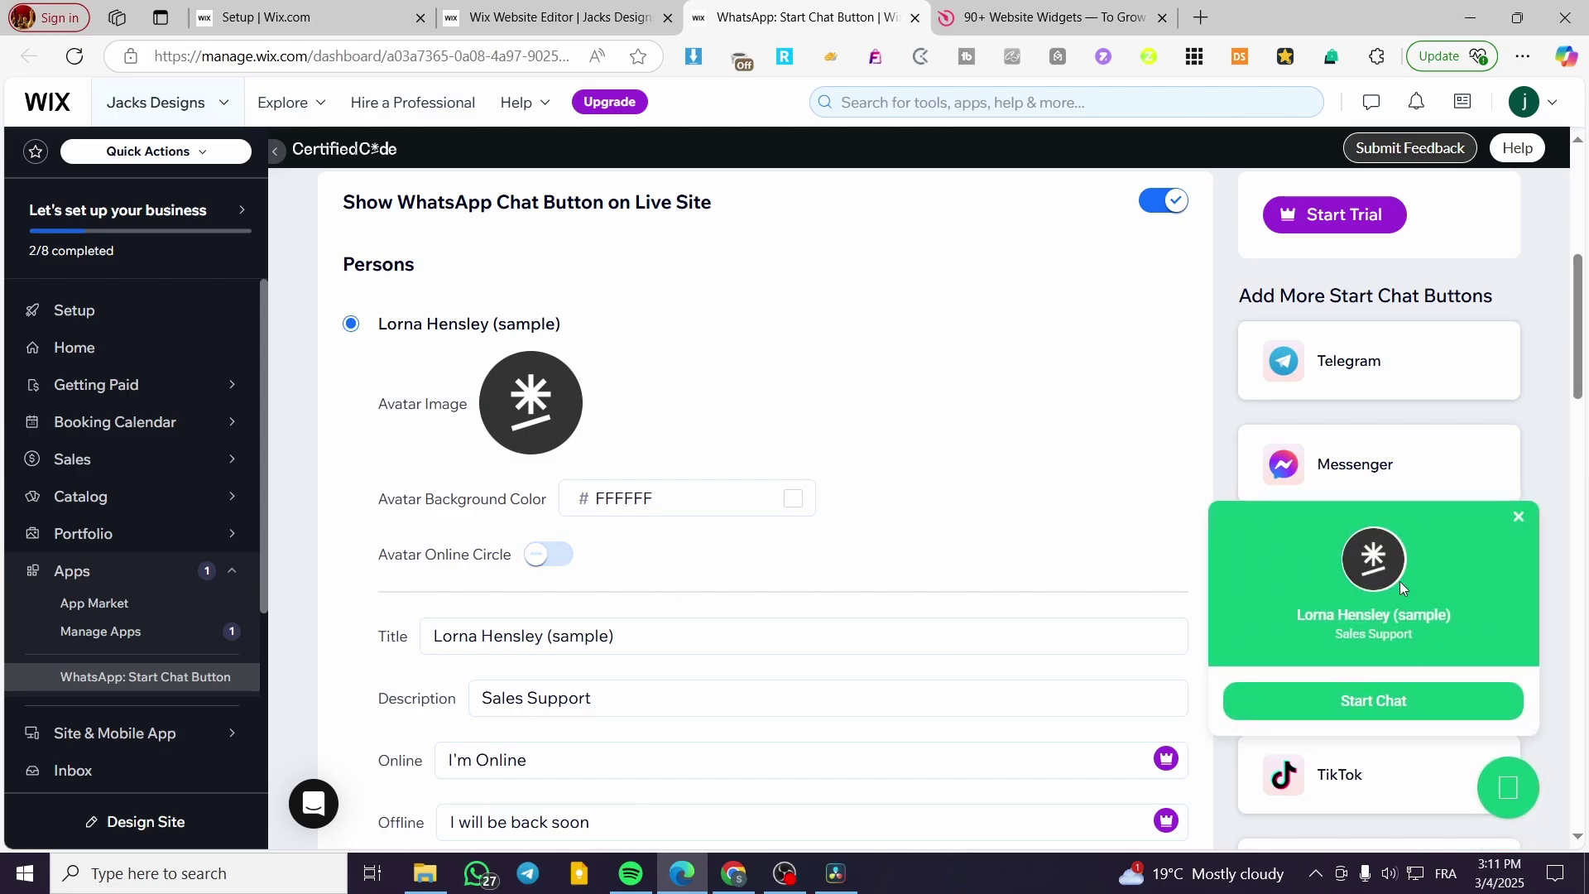
click(544, 557)
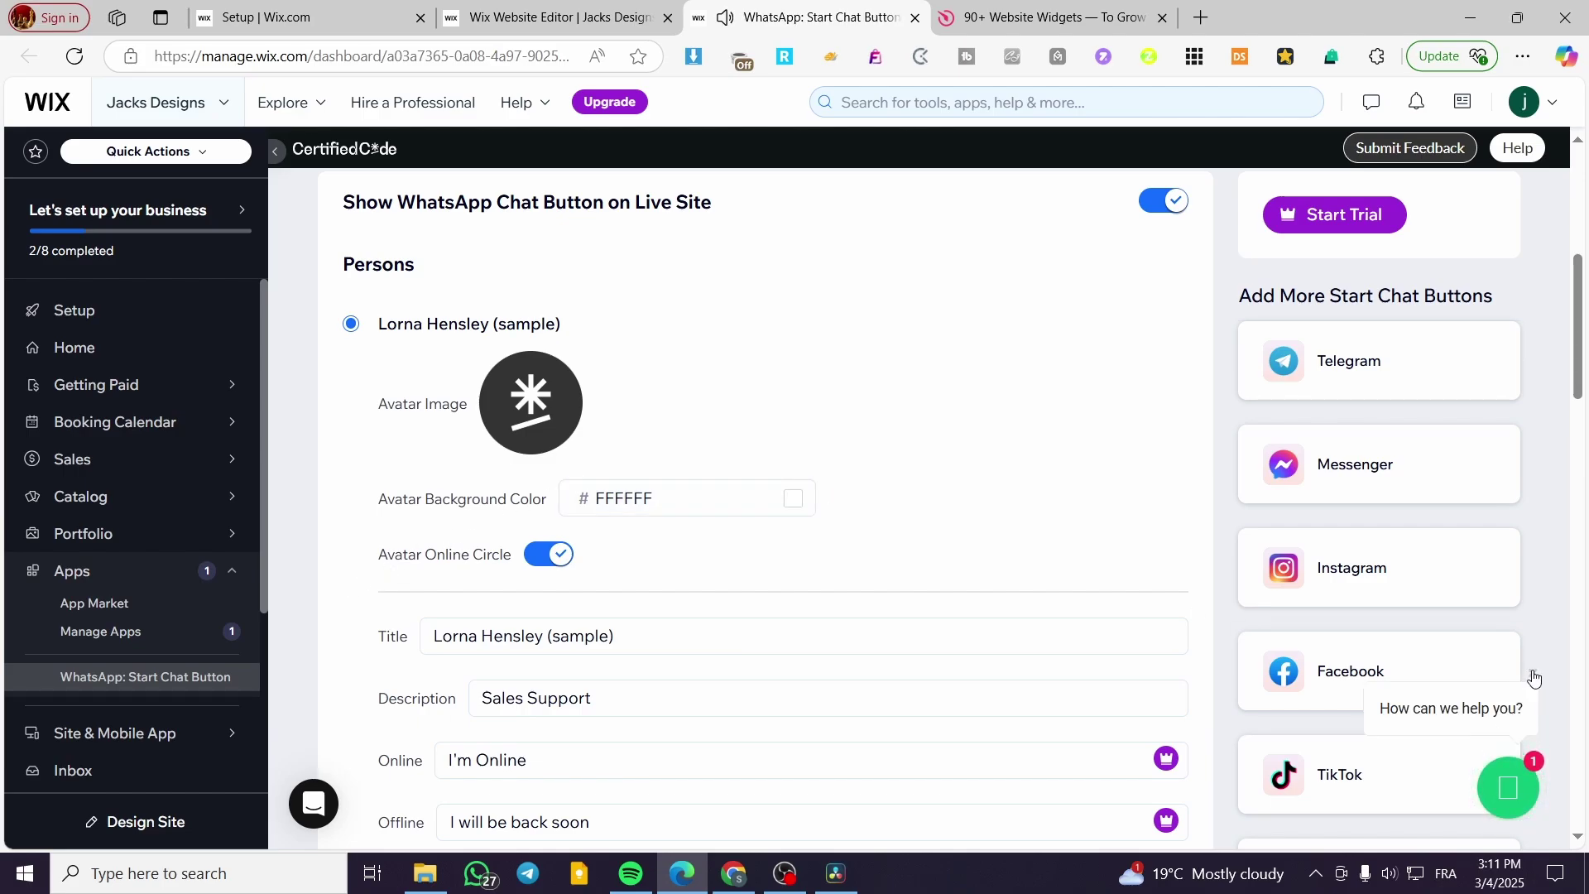
Open the chat popup preview and compare it with the sample contact's title and description fields.
scroll(397, 637, down, 1)
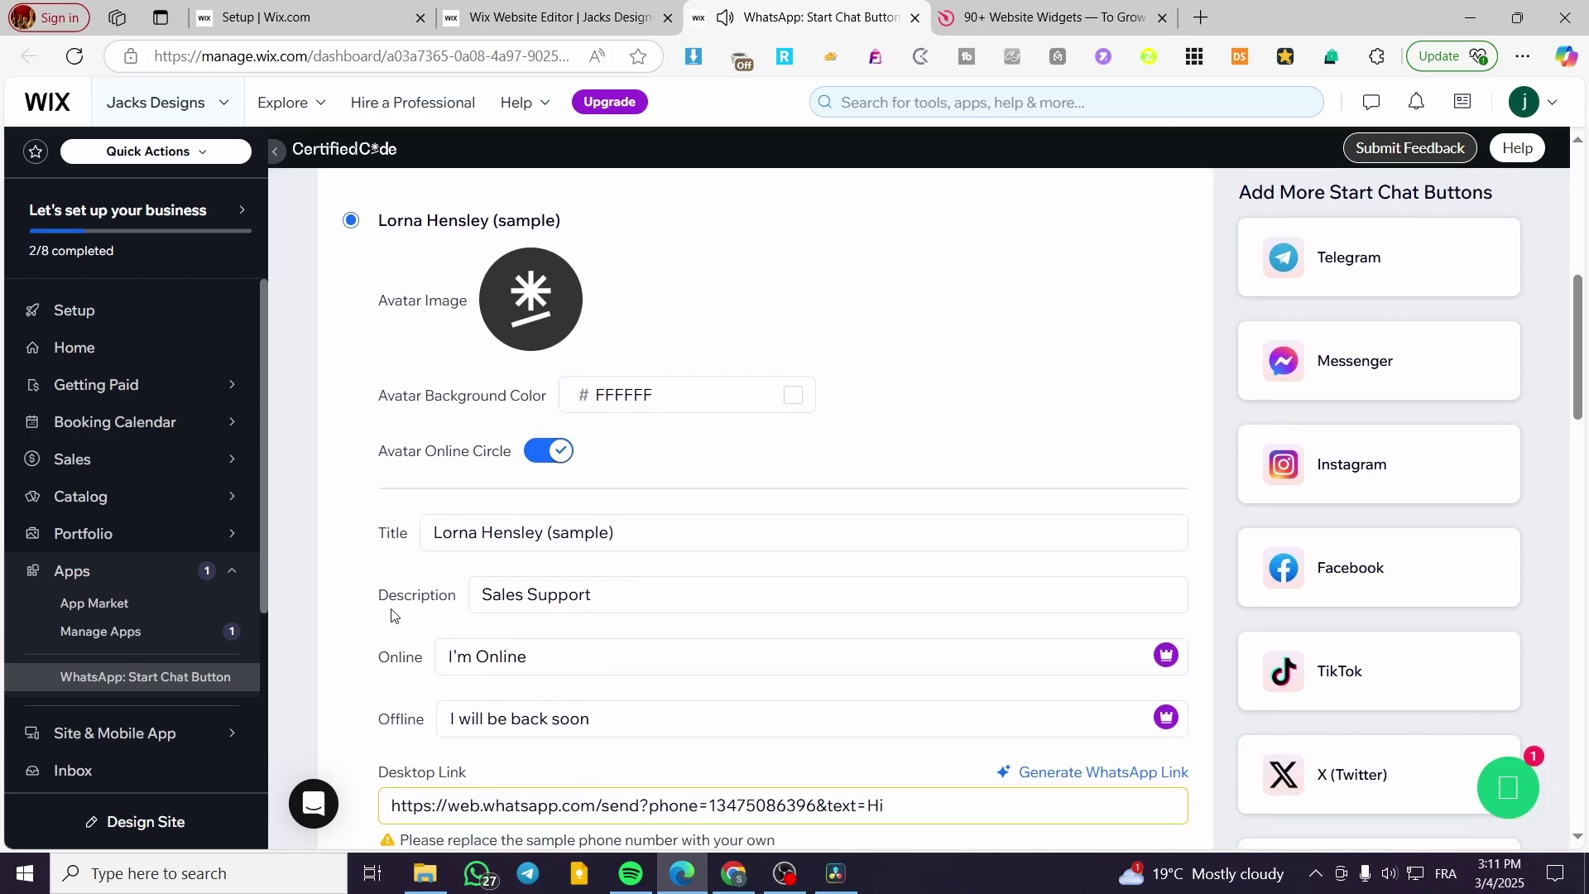
scroll(395, 615, down, 1)
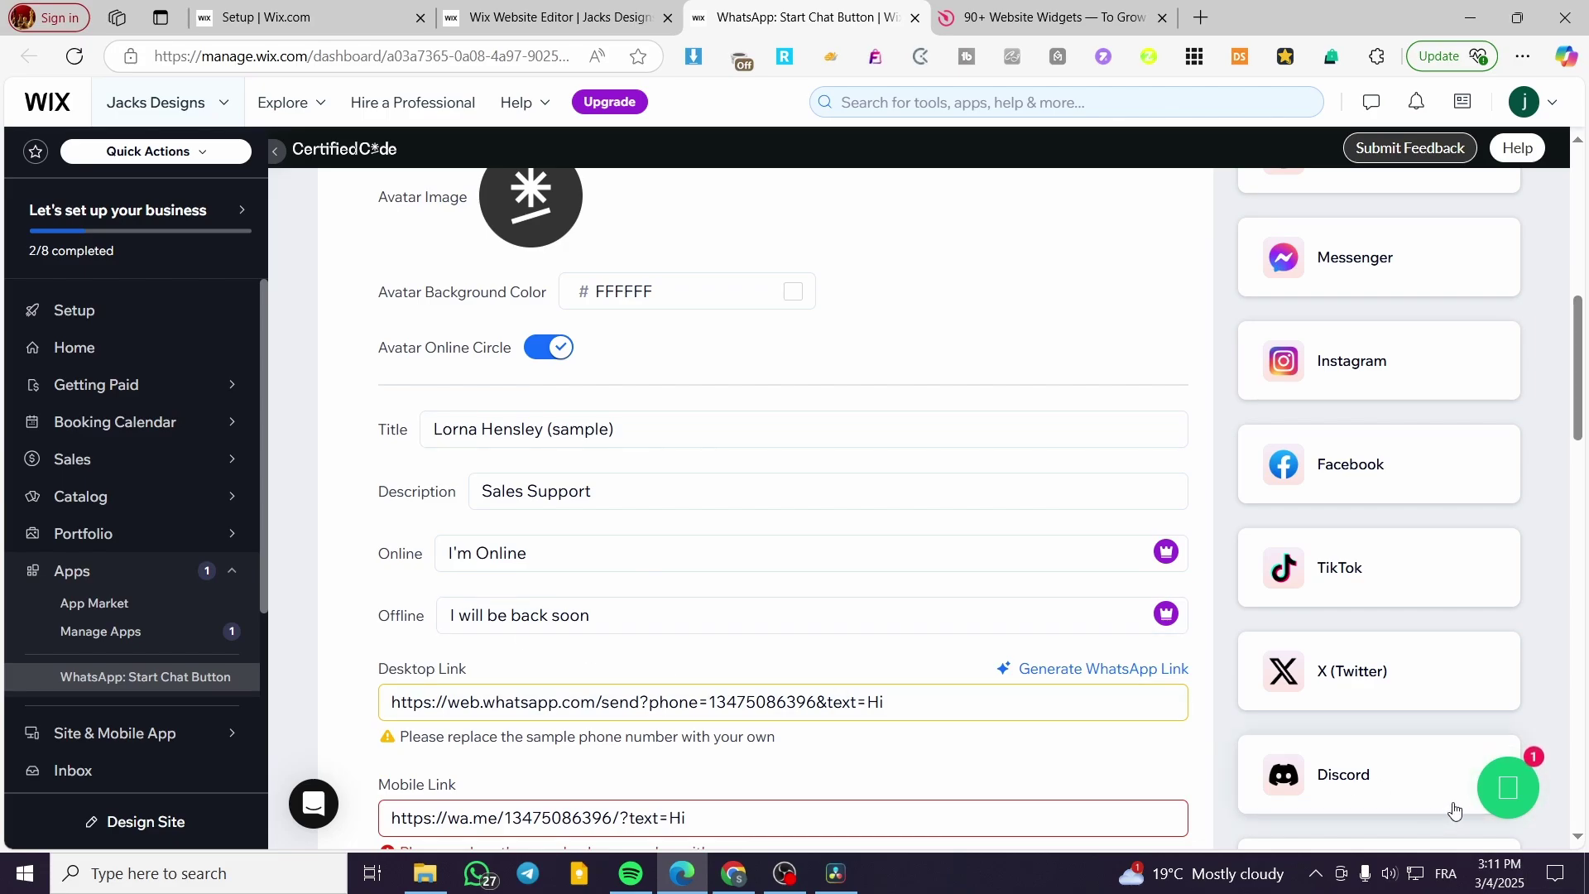
click(1494, 757)
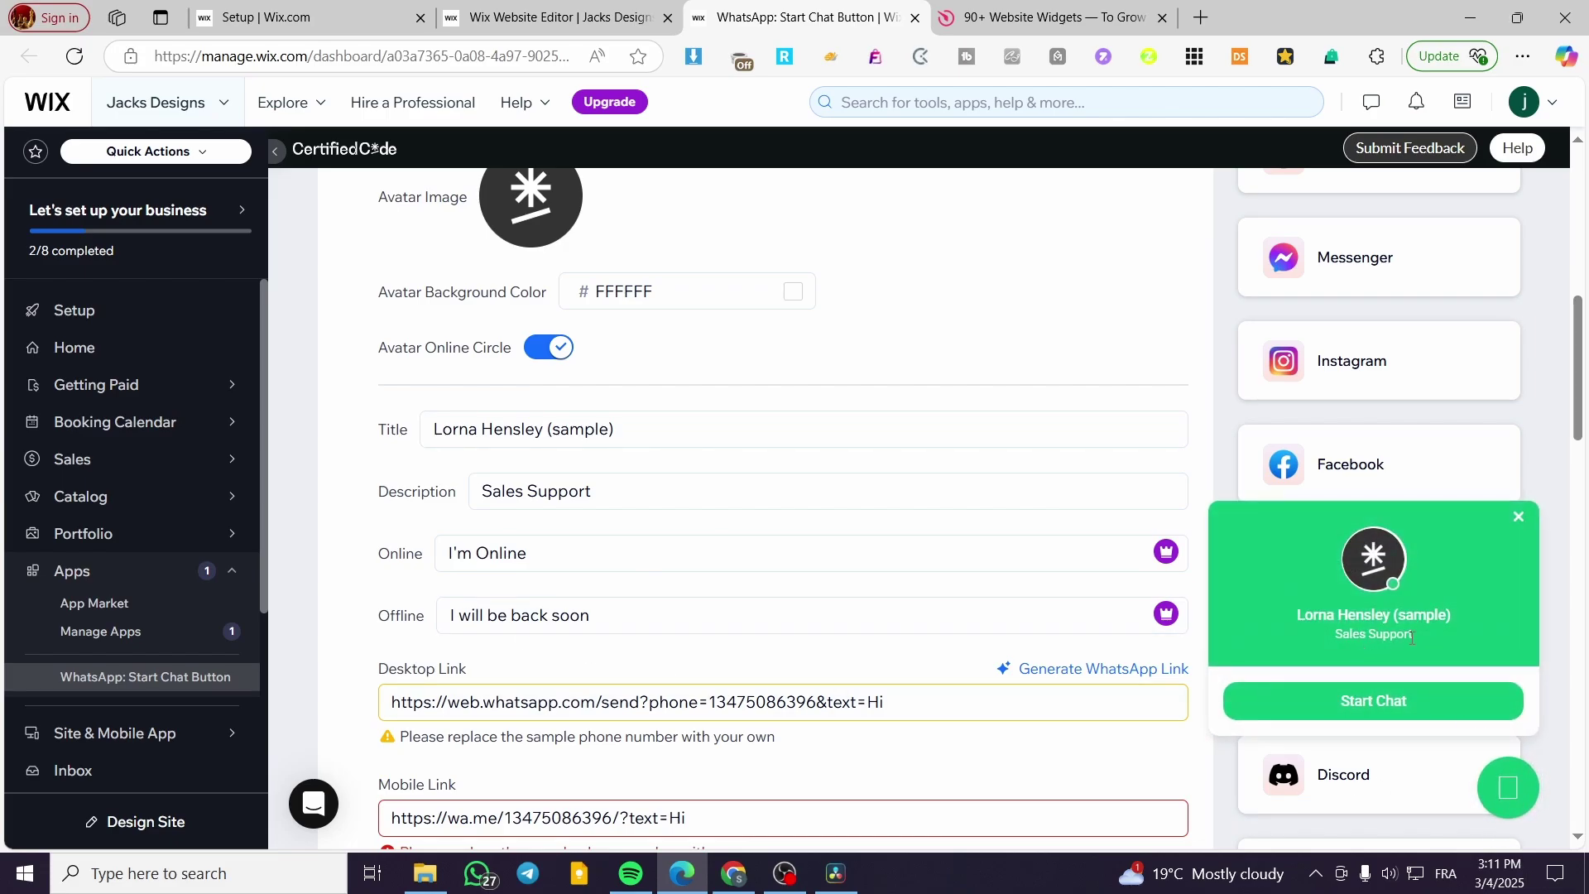
scroll(441, 617, up, 1)
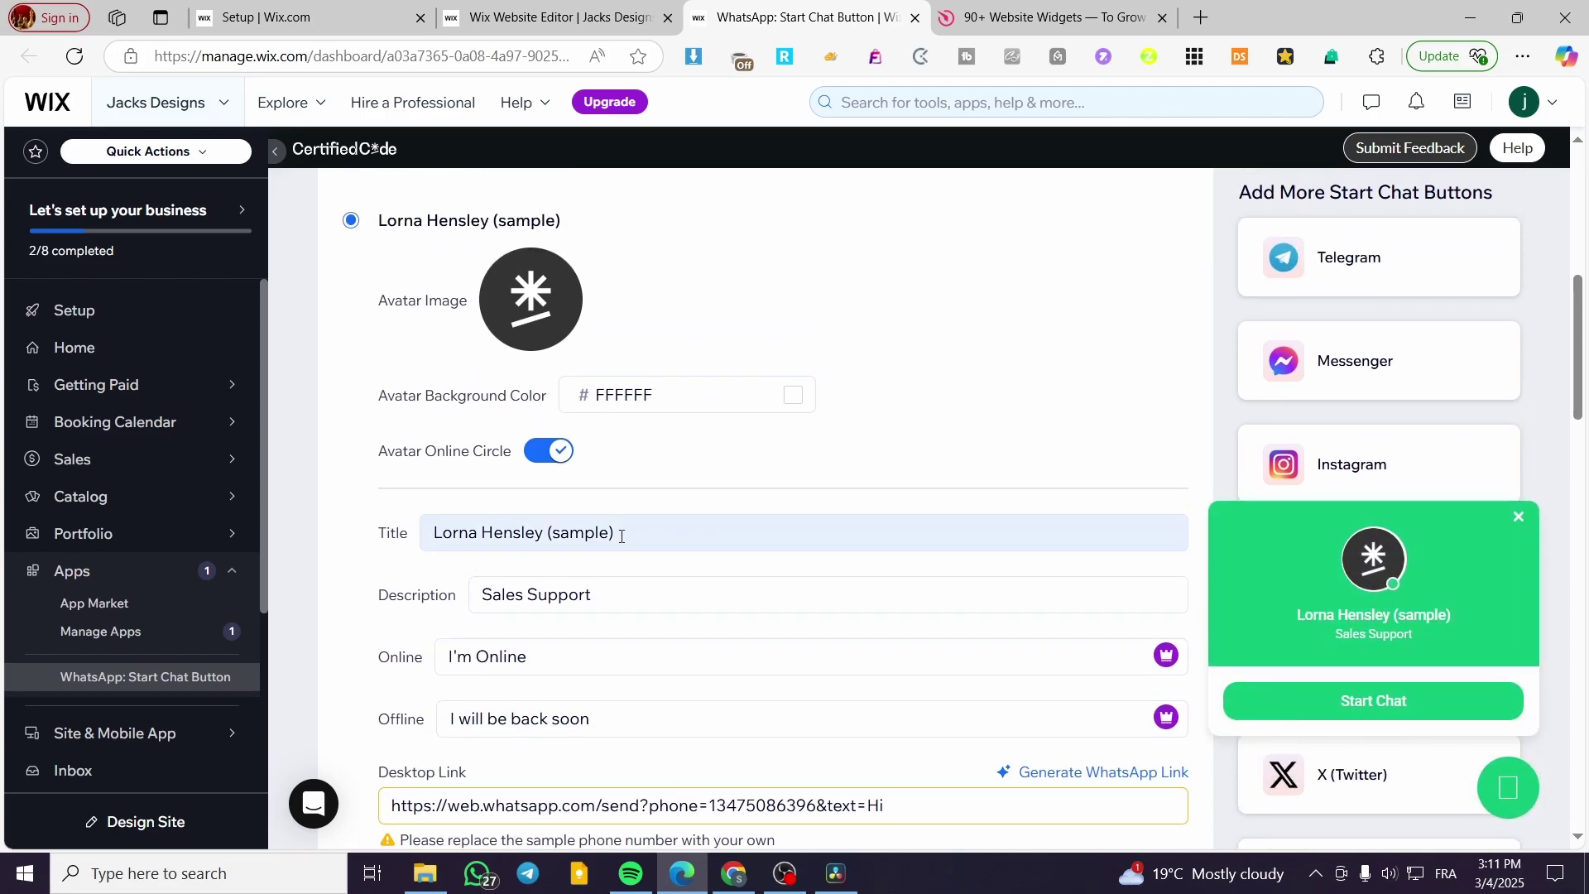
Remove "(sample)" from the chat contact's title.
click(525, 532)
drag(614, 533, 575, 530)
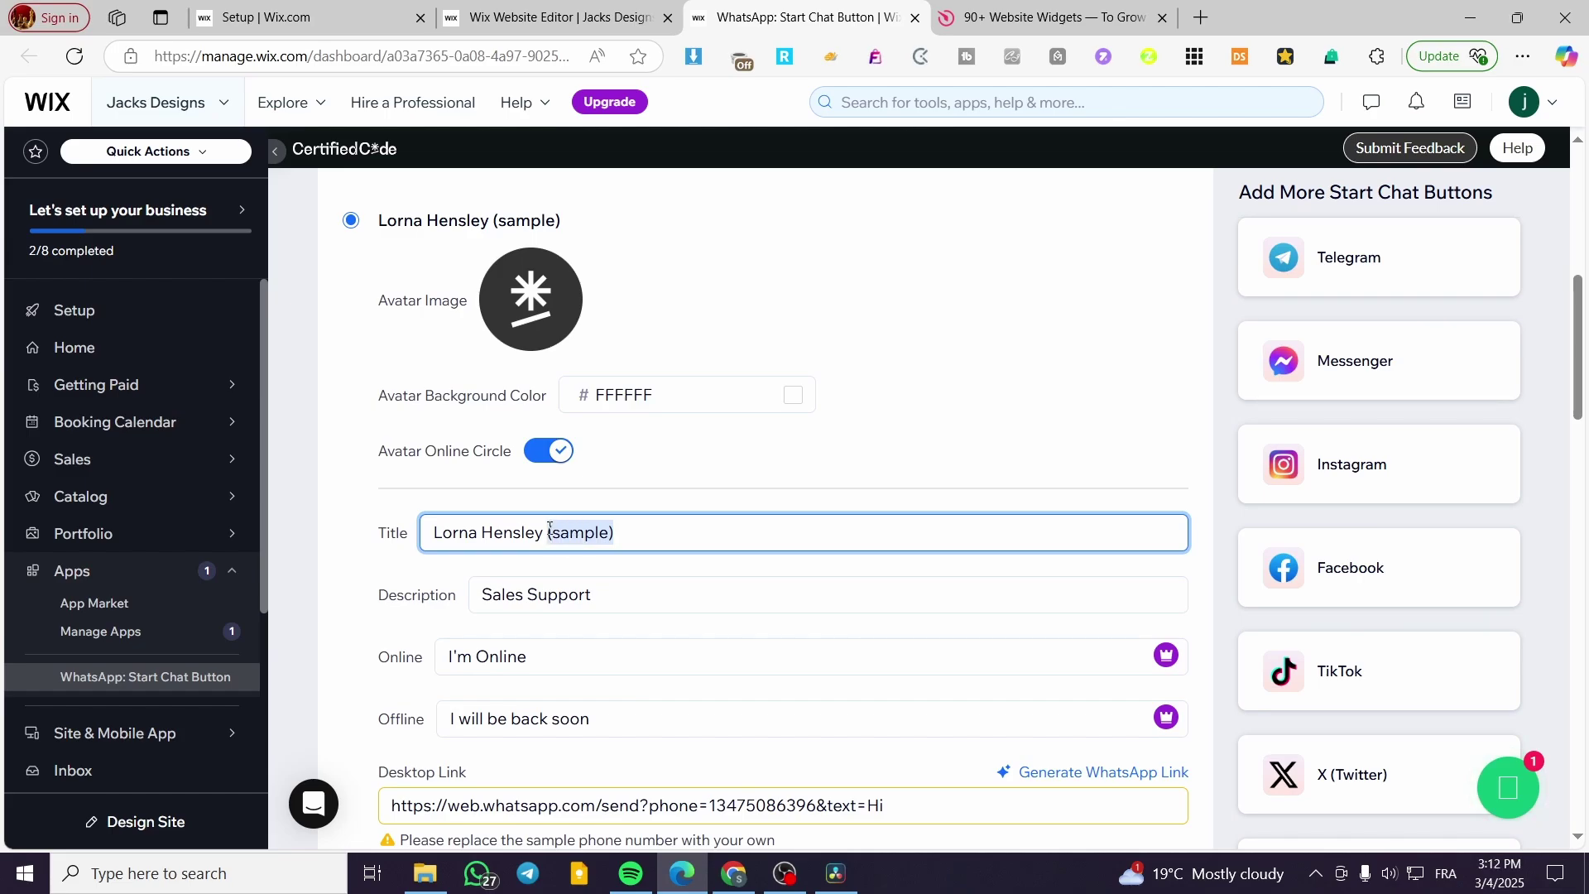
key(BackSpace)
click(372, 582)
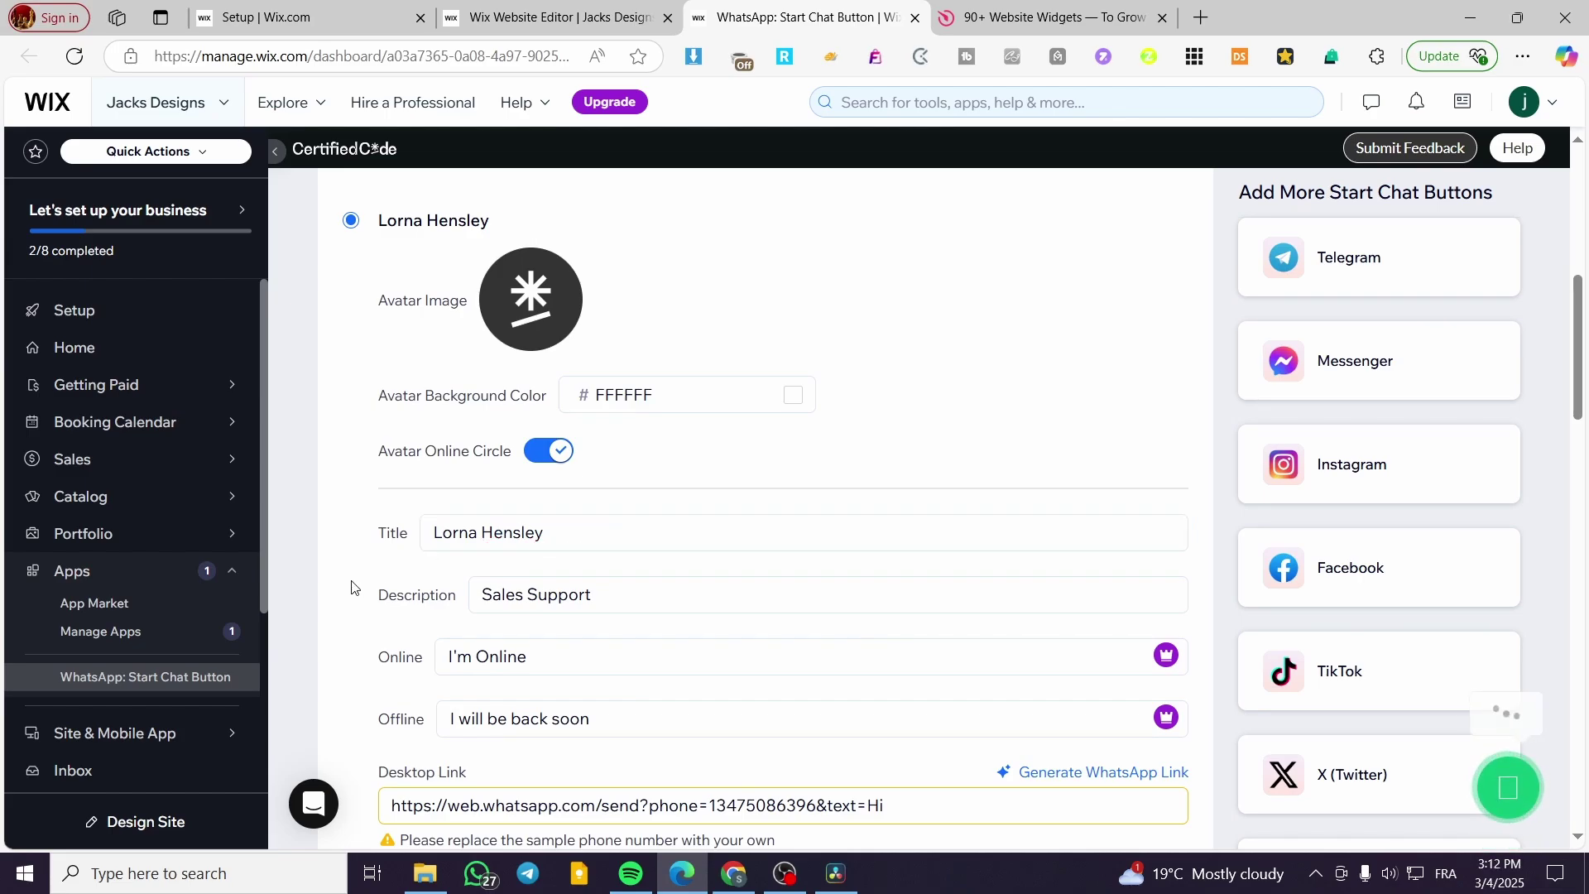
Dismiss the preview's speech bubble and try switching the contact's Sunday online day off and back on.
scroll(499, 640, down, 3)
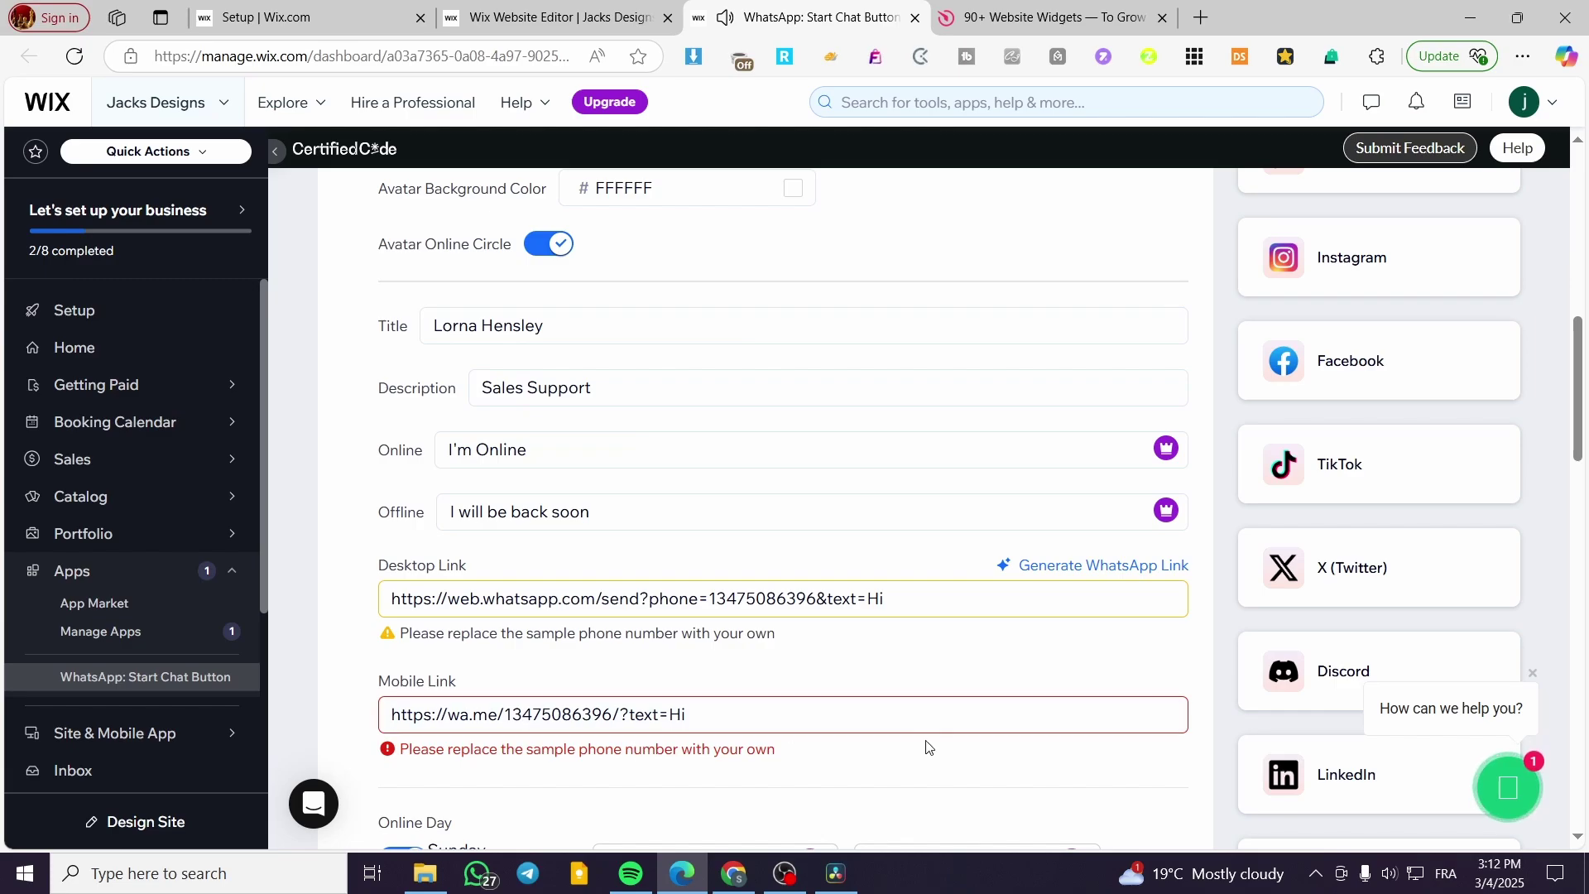
click(1534, 675)
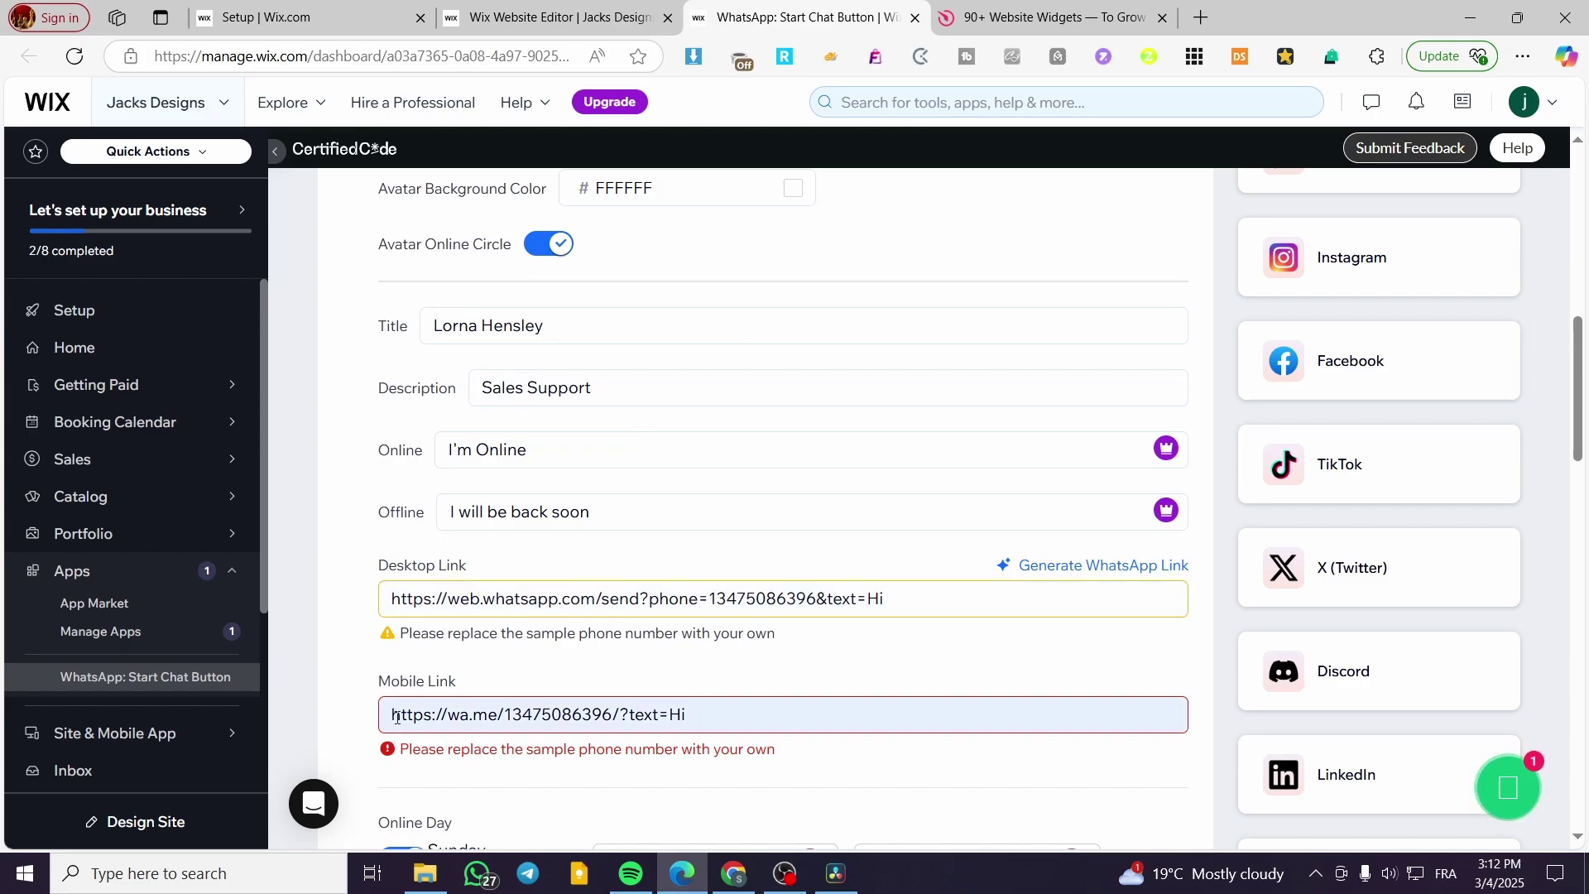
scroll(648, 469, down, 3)
scroll(648, 469, down, 3)
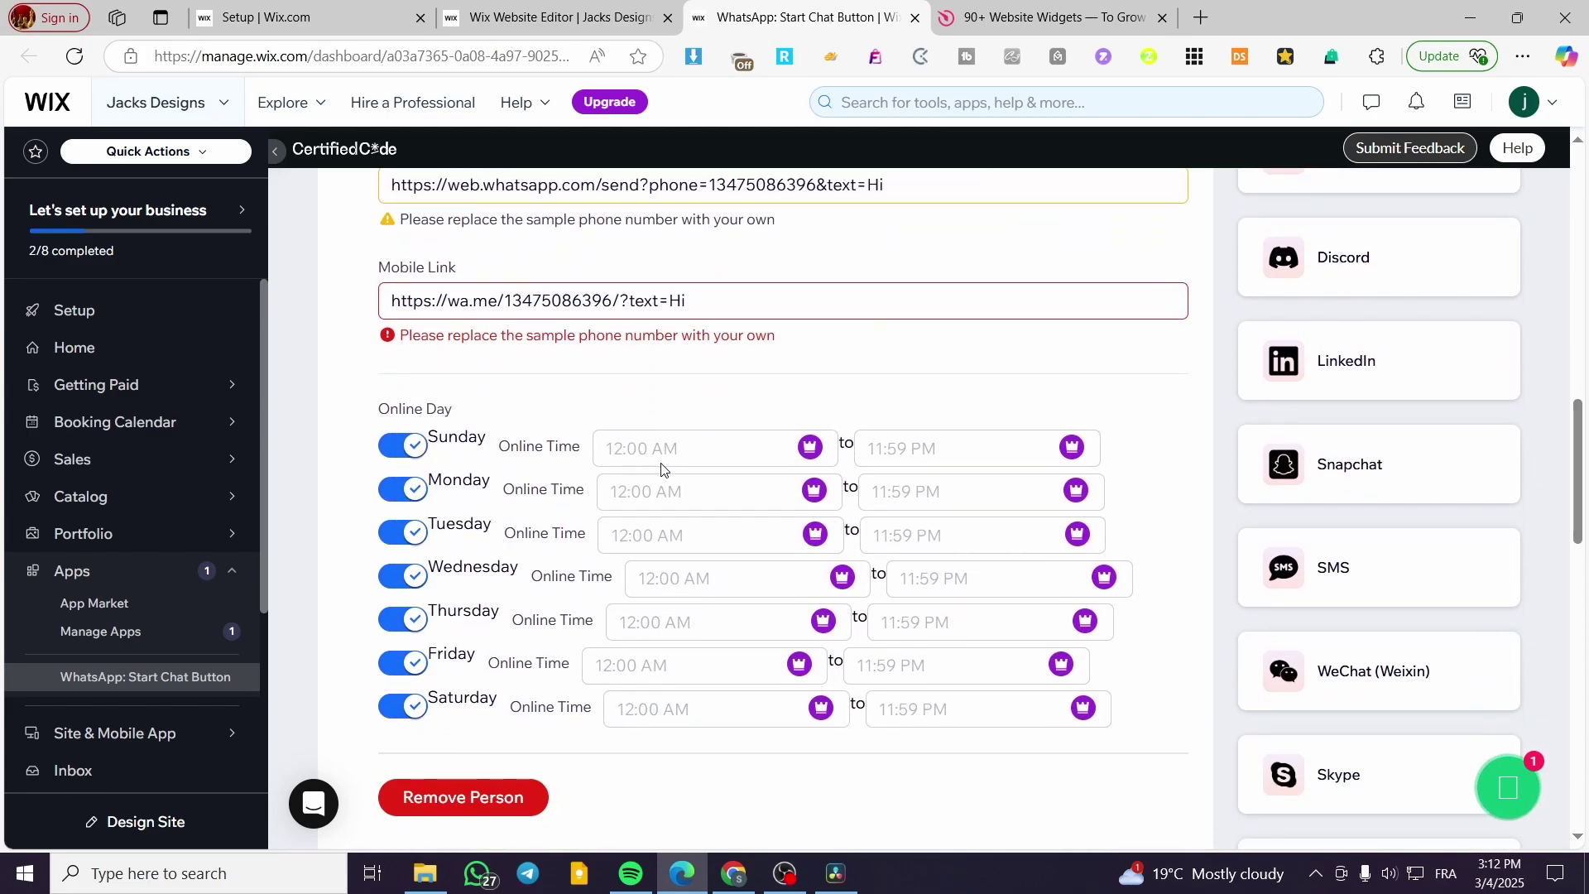
click(414, 443)
click(417, 443)
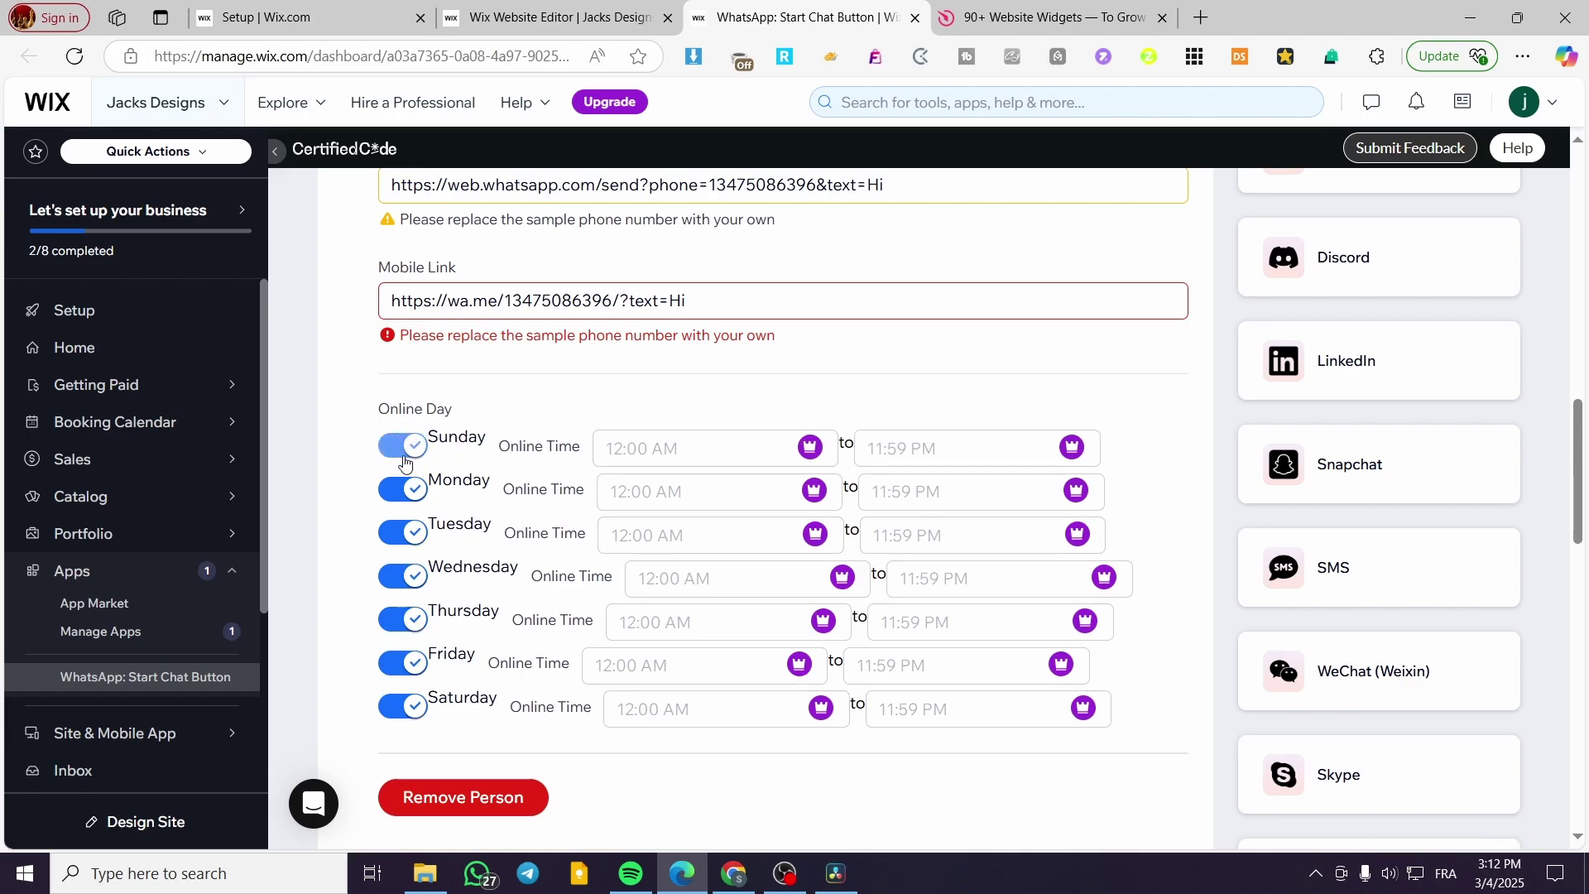
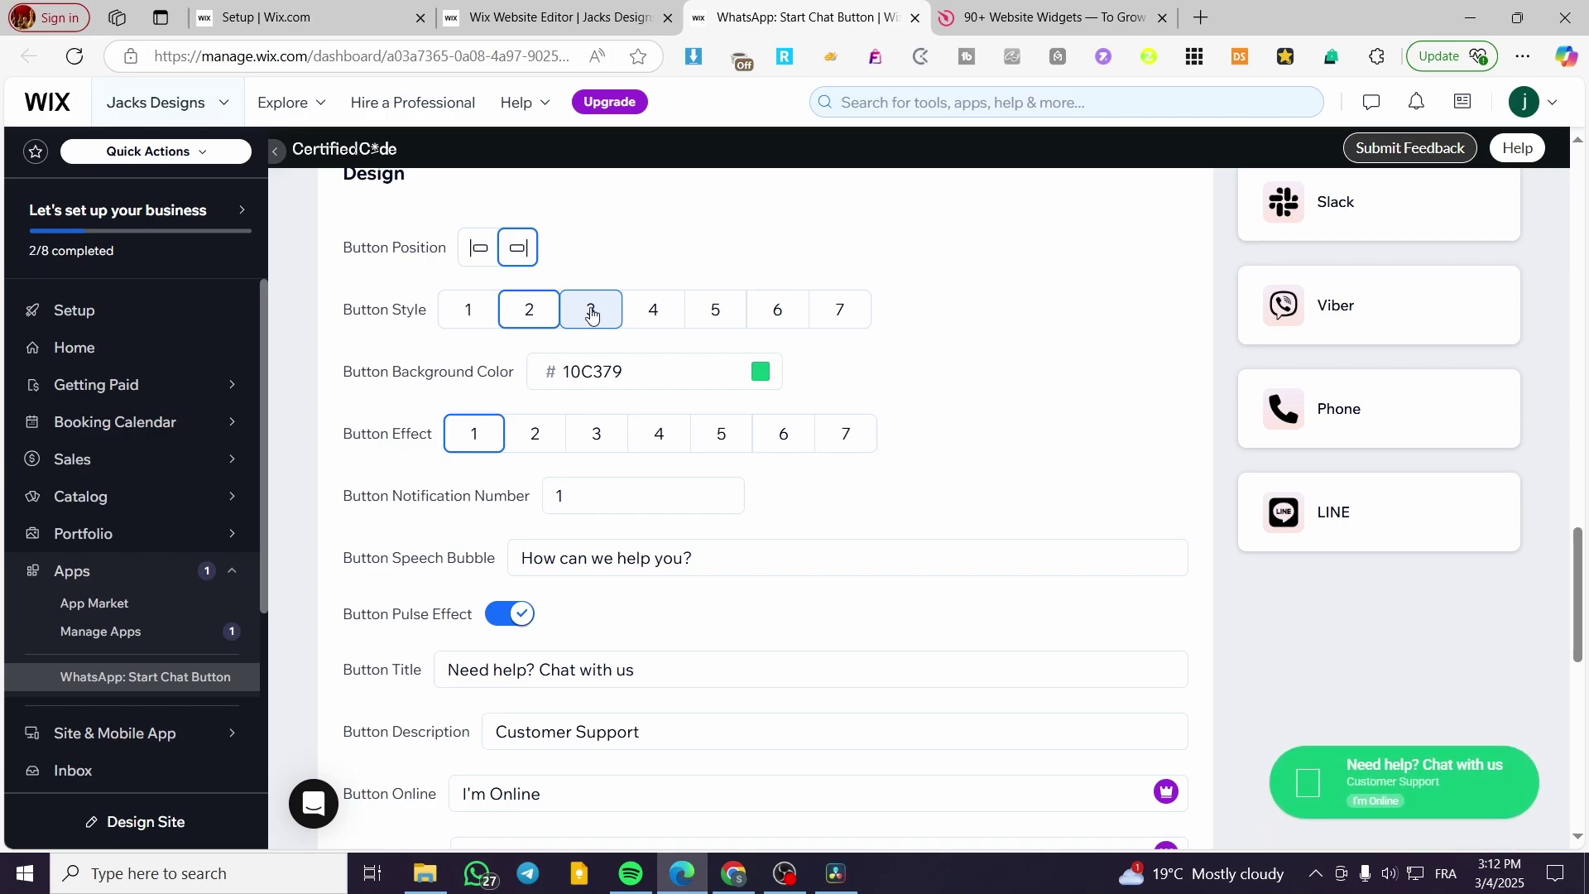
Try button styles 3 and 4, set the Button Style to 1, and check the chat popup preview.
click(591, 311)
click(635, 312)
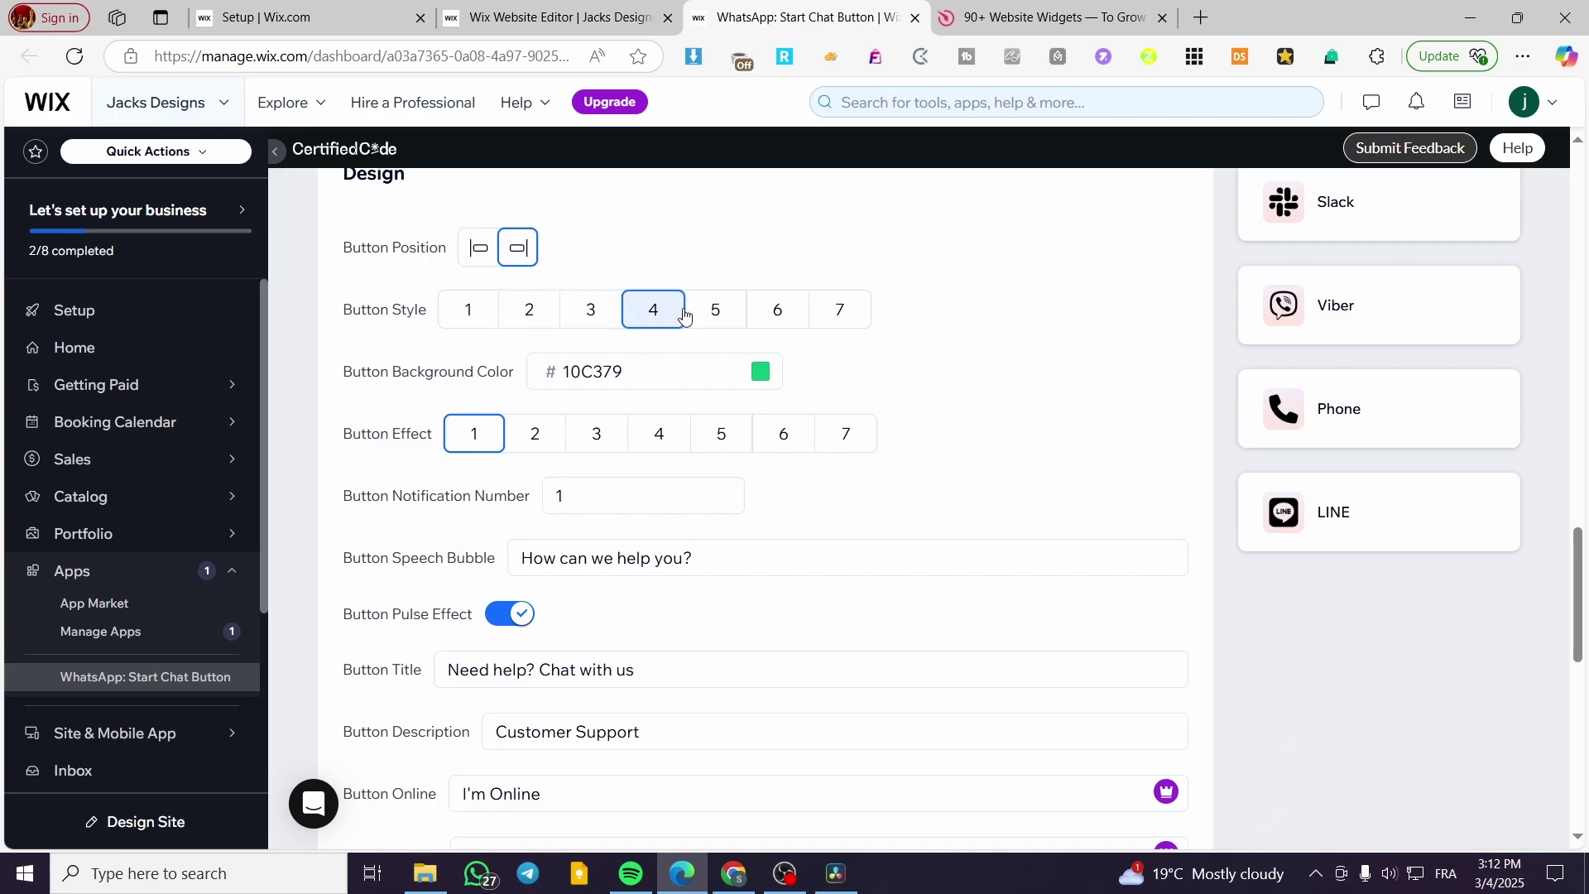
click(469, 312)
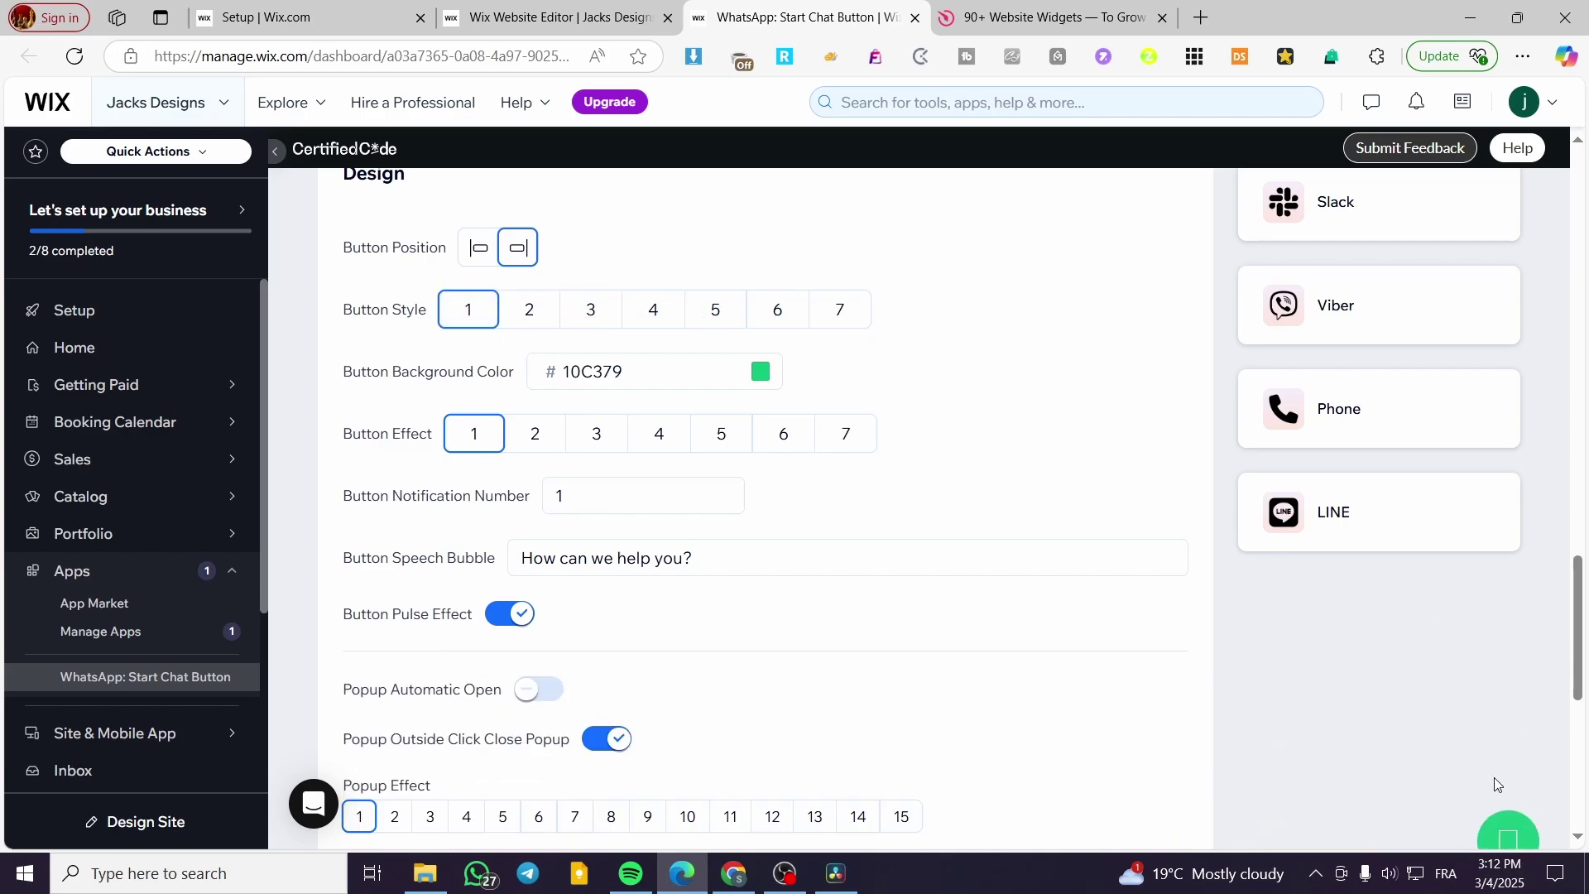
click(1519, 800)
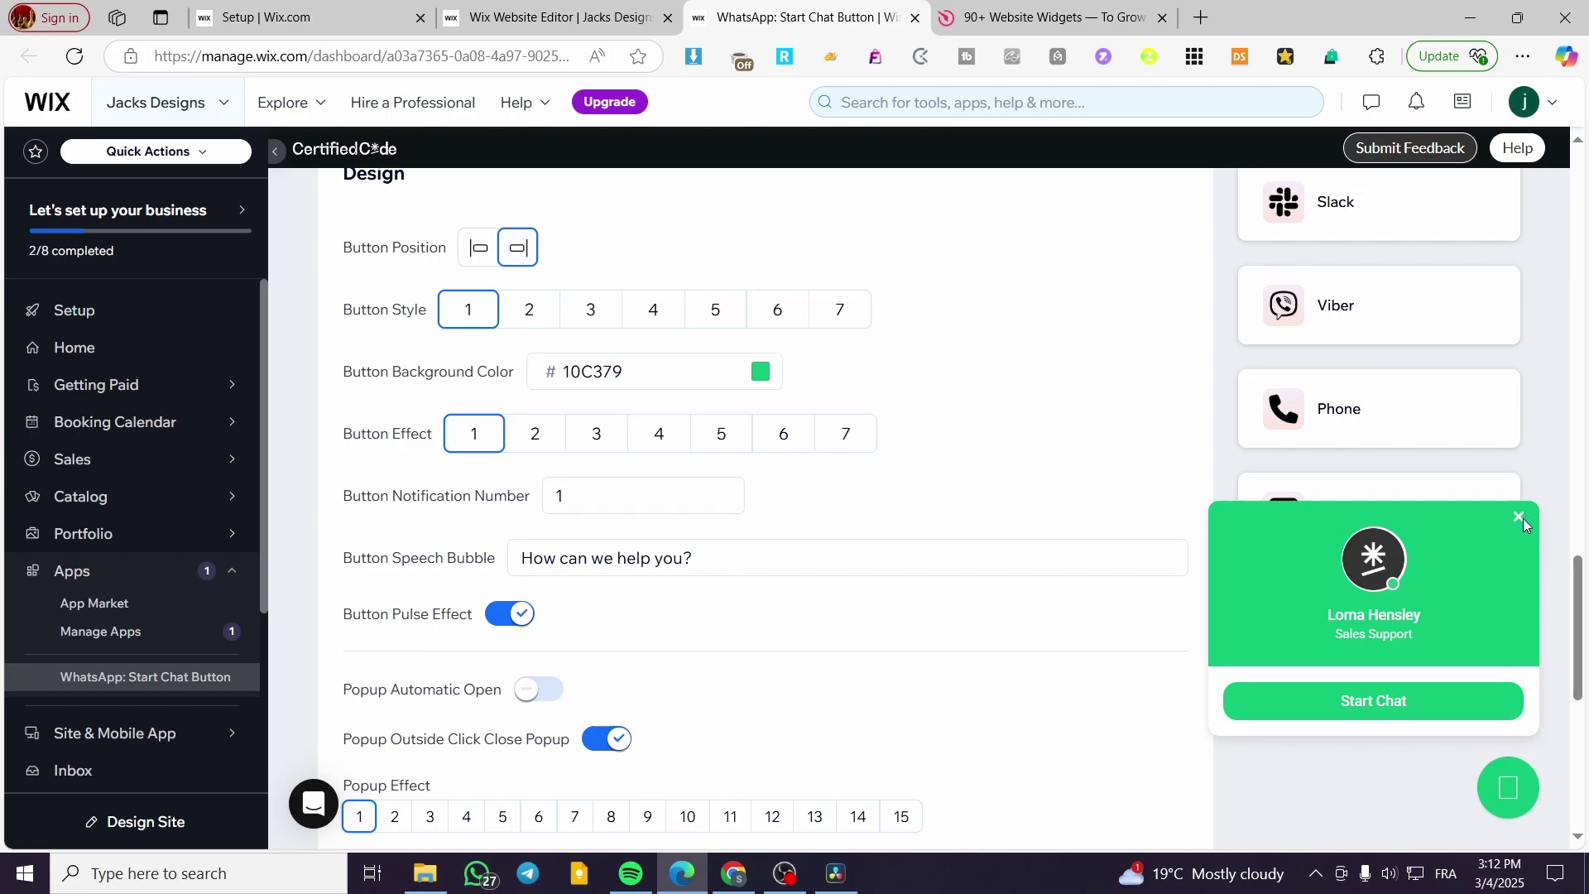
click(1518, 517)
click(1515, 799)
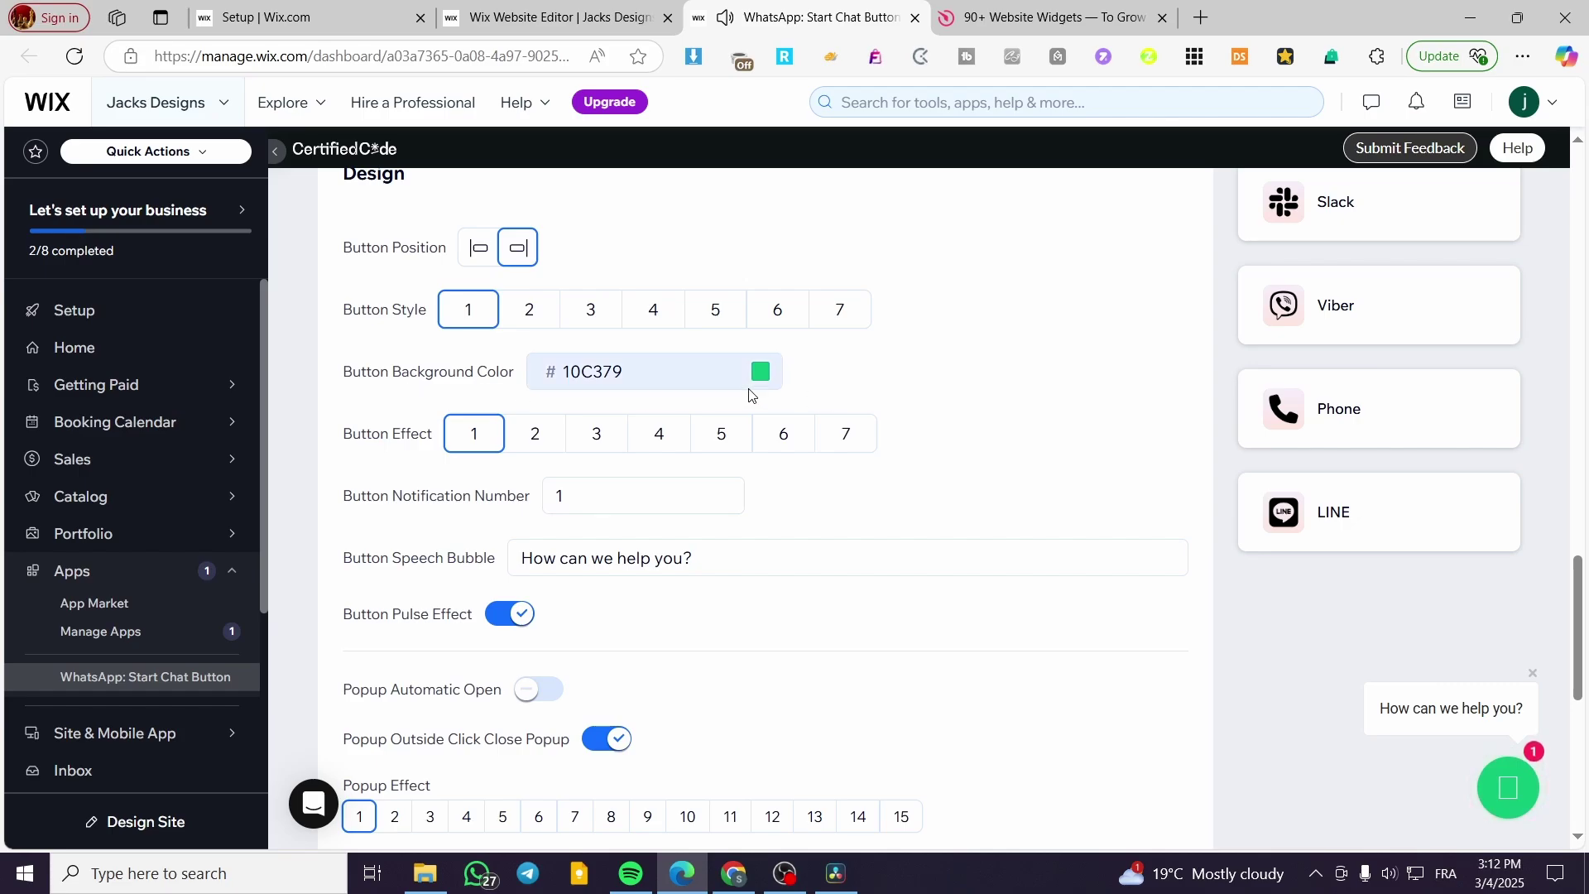
Try button effects 2 and 3, and set the chat button's Button Effect to 4.
click(560, 441)
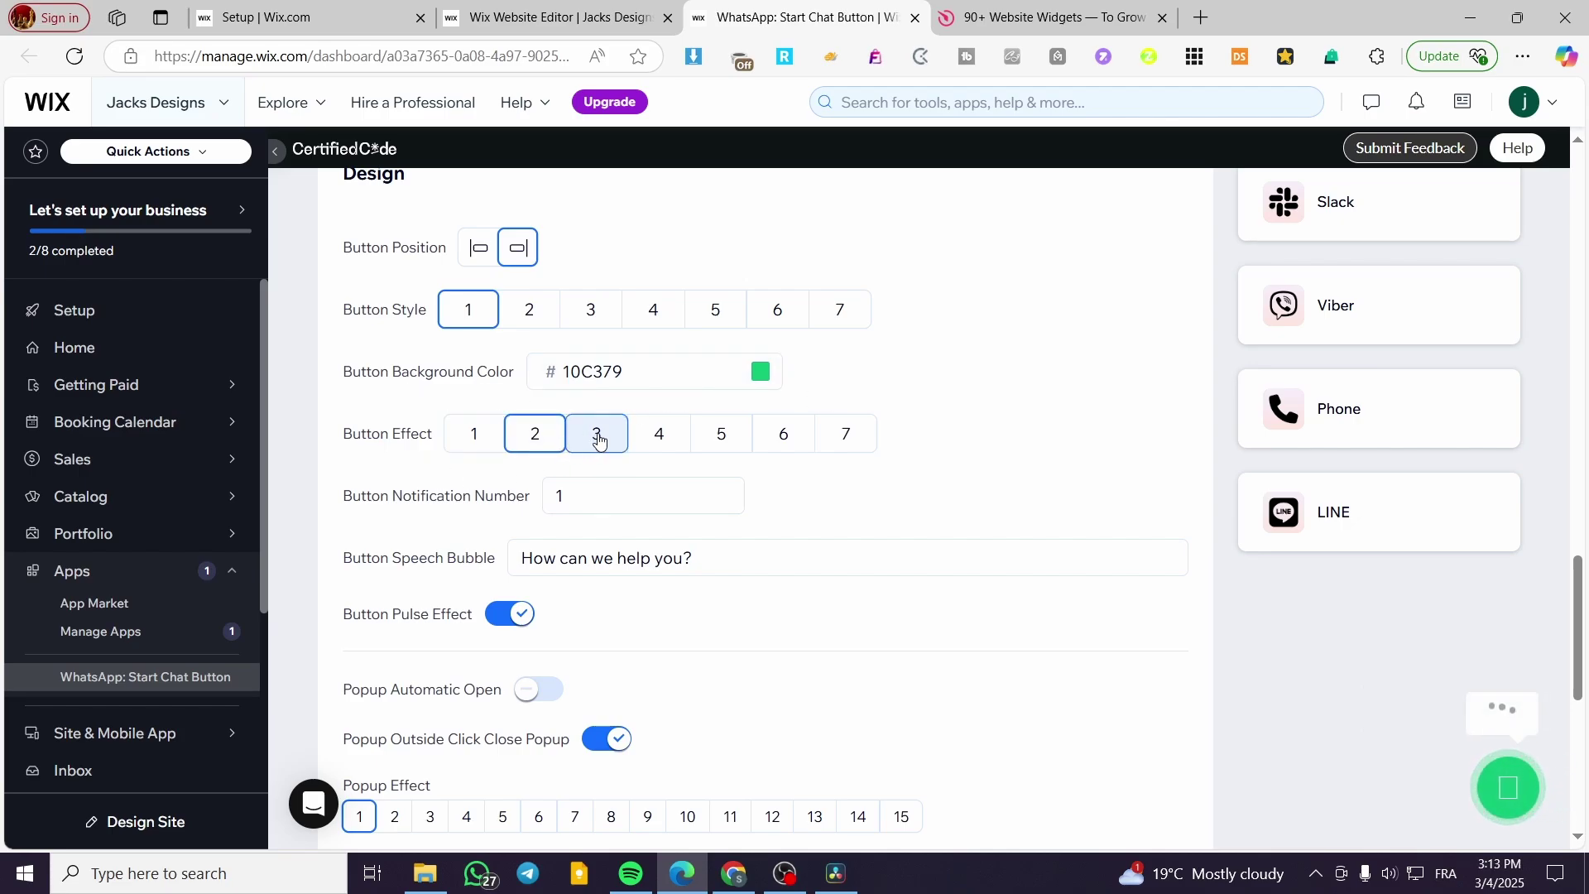
click(600, 440)
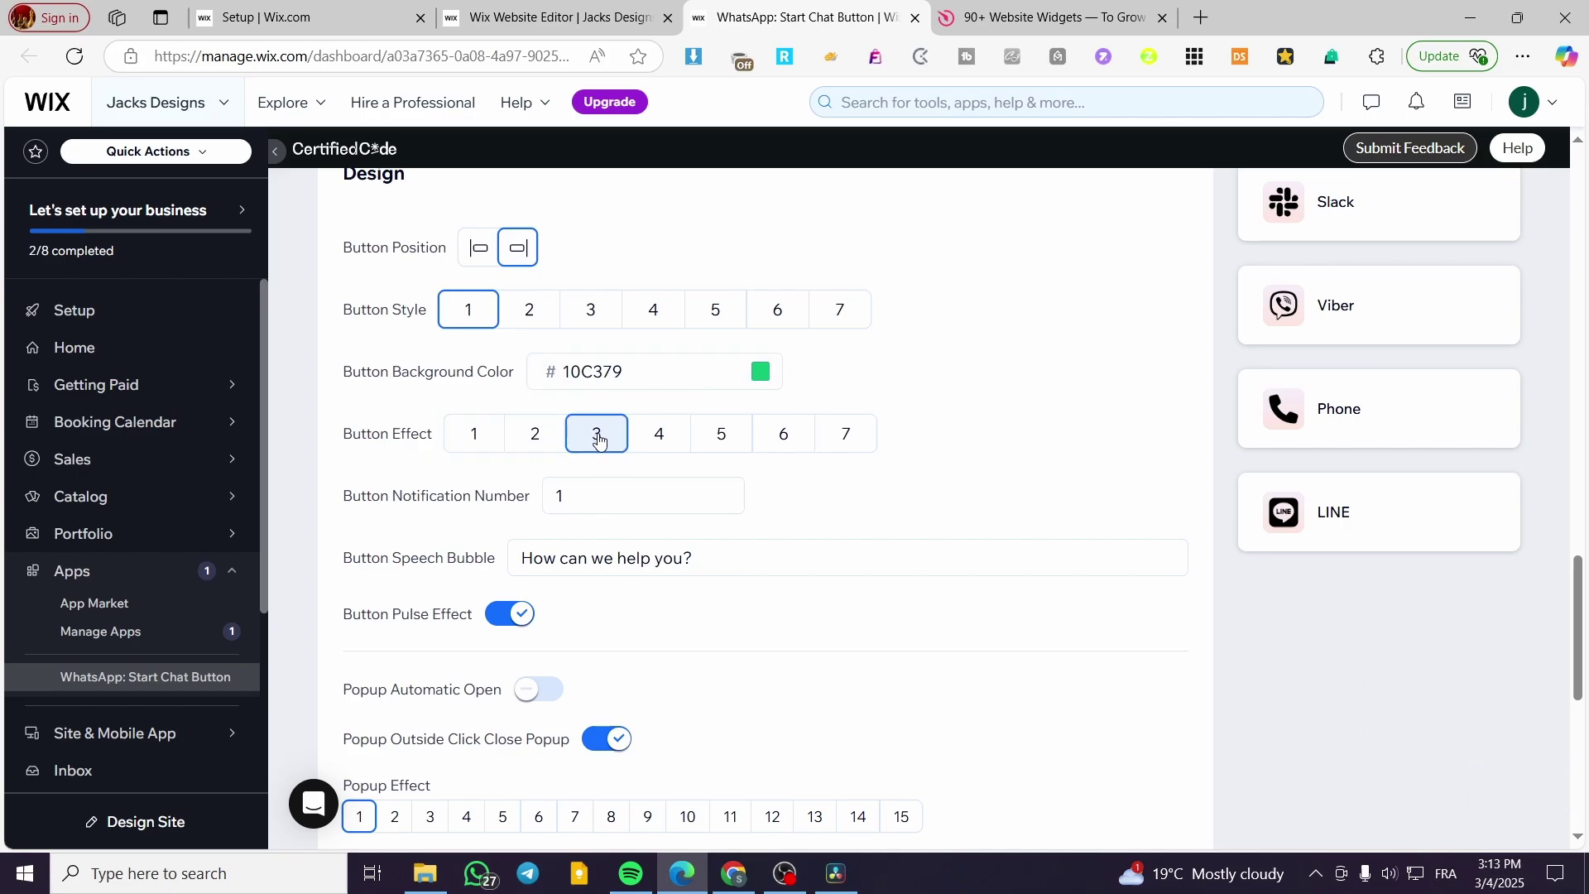
click(663, 440)
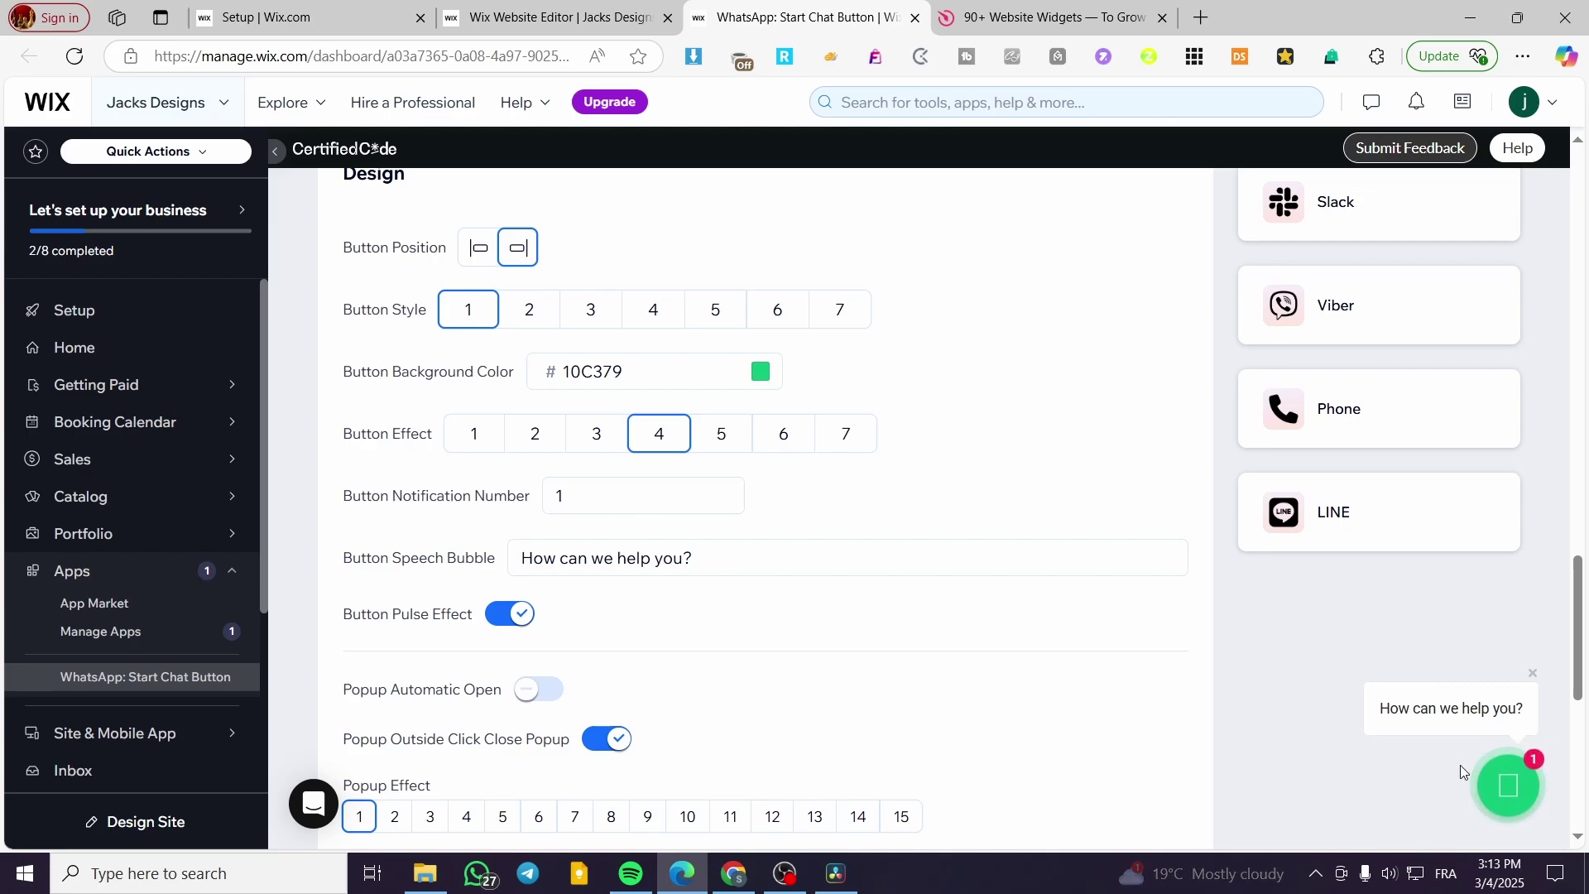
Turn off Sound and turn on Cookie in the chat button's design settings, dismissing the preview's speech bubble.
scroll(533, 665, down, 5)
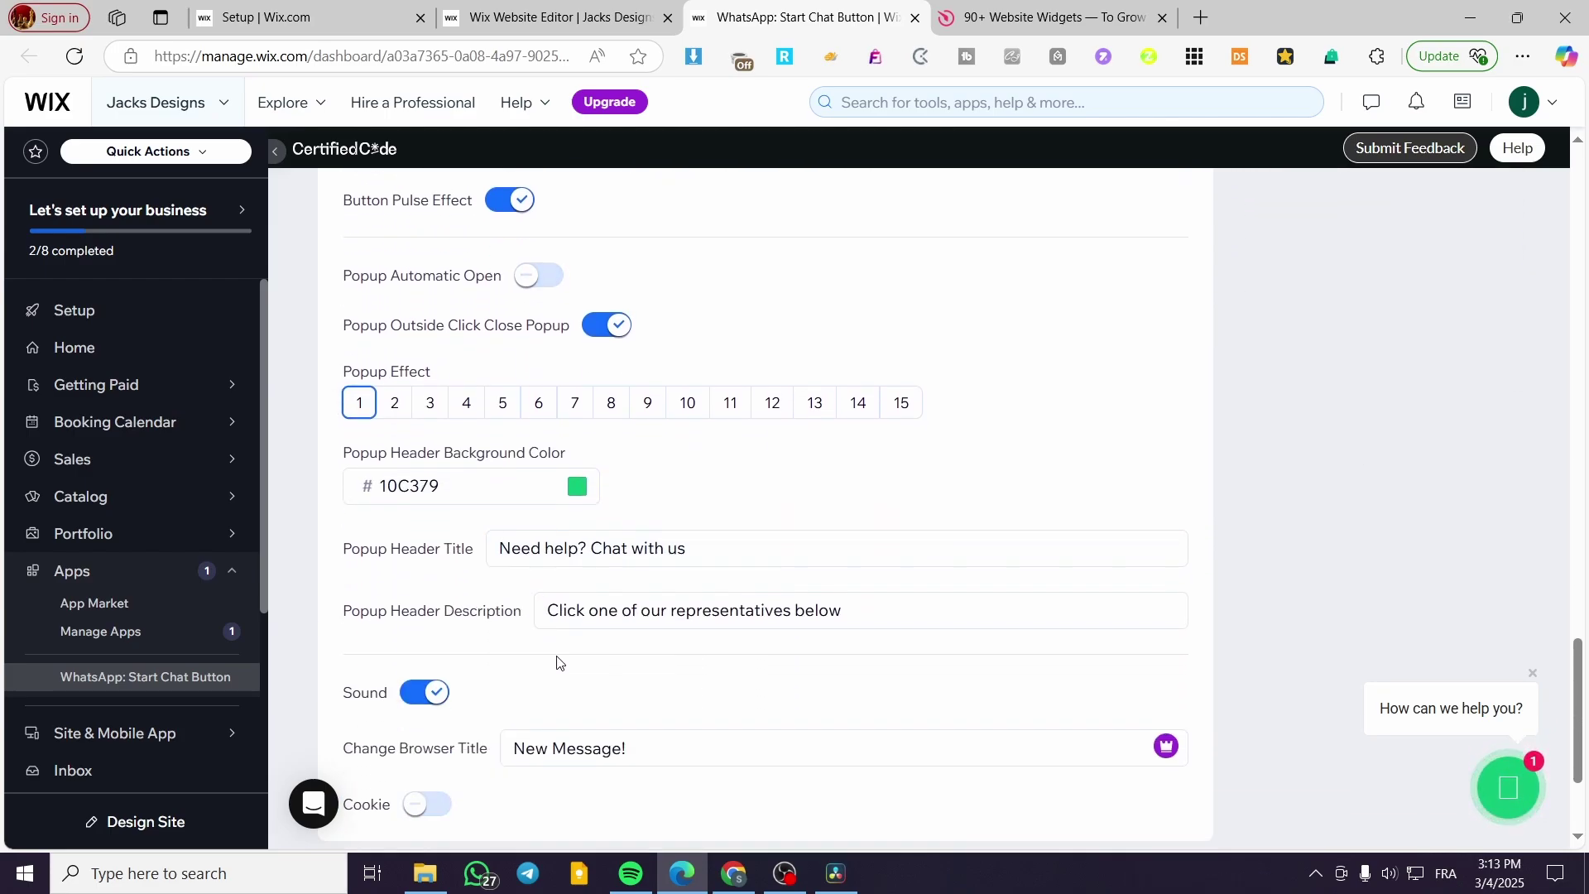
scroll(555, 660, down, 3)
scroll(553, 660, up, 3)
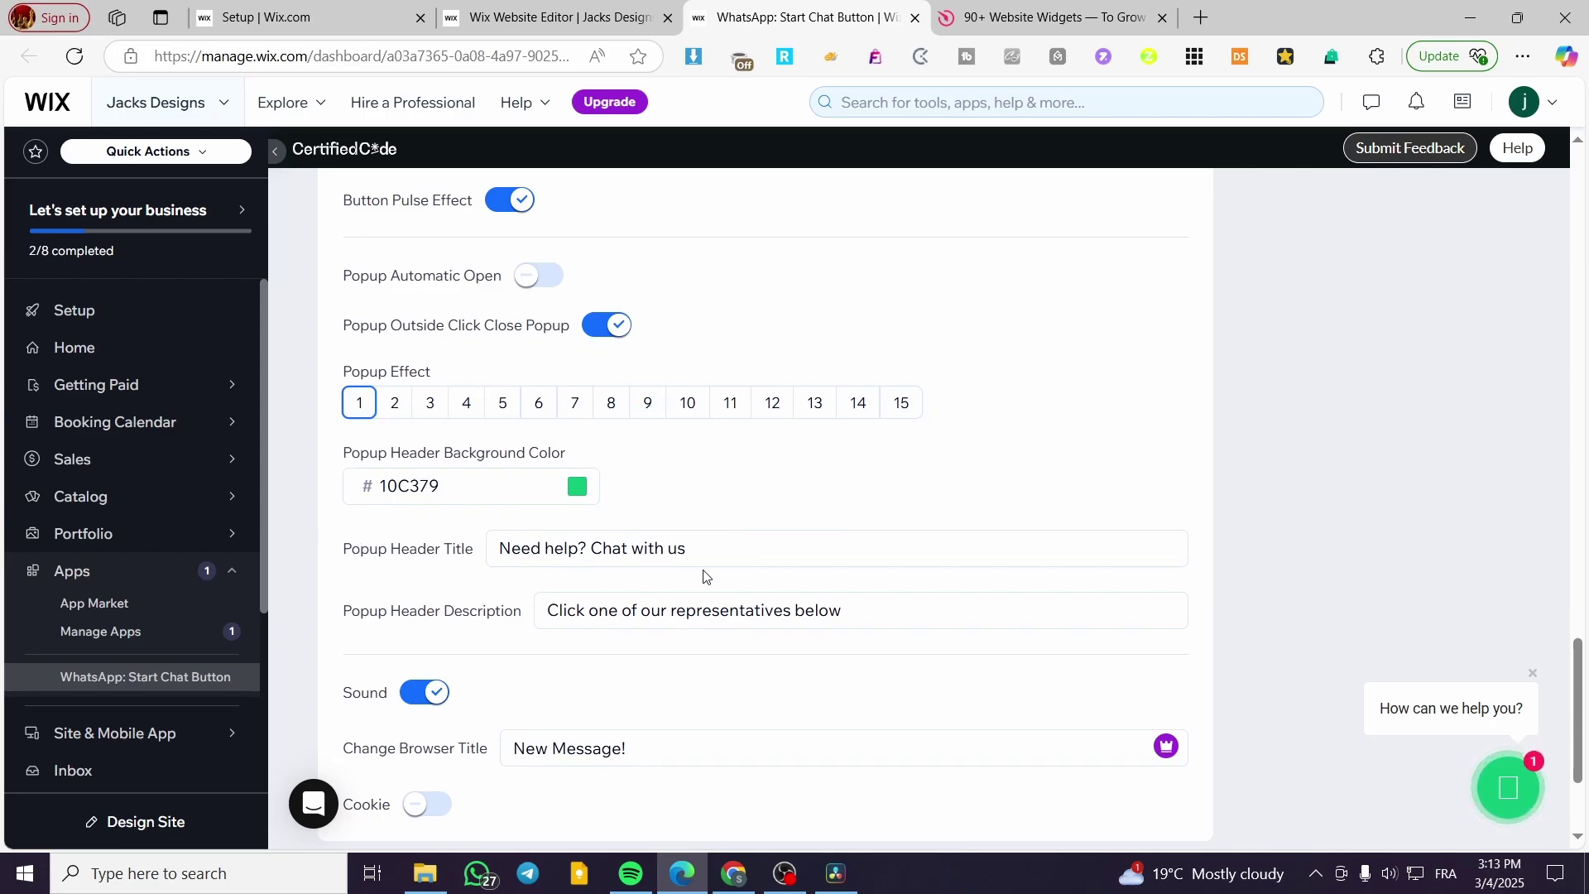
scroll(704, 577, down, 1)
scroll(602, 514, down, 1)
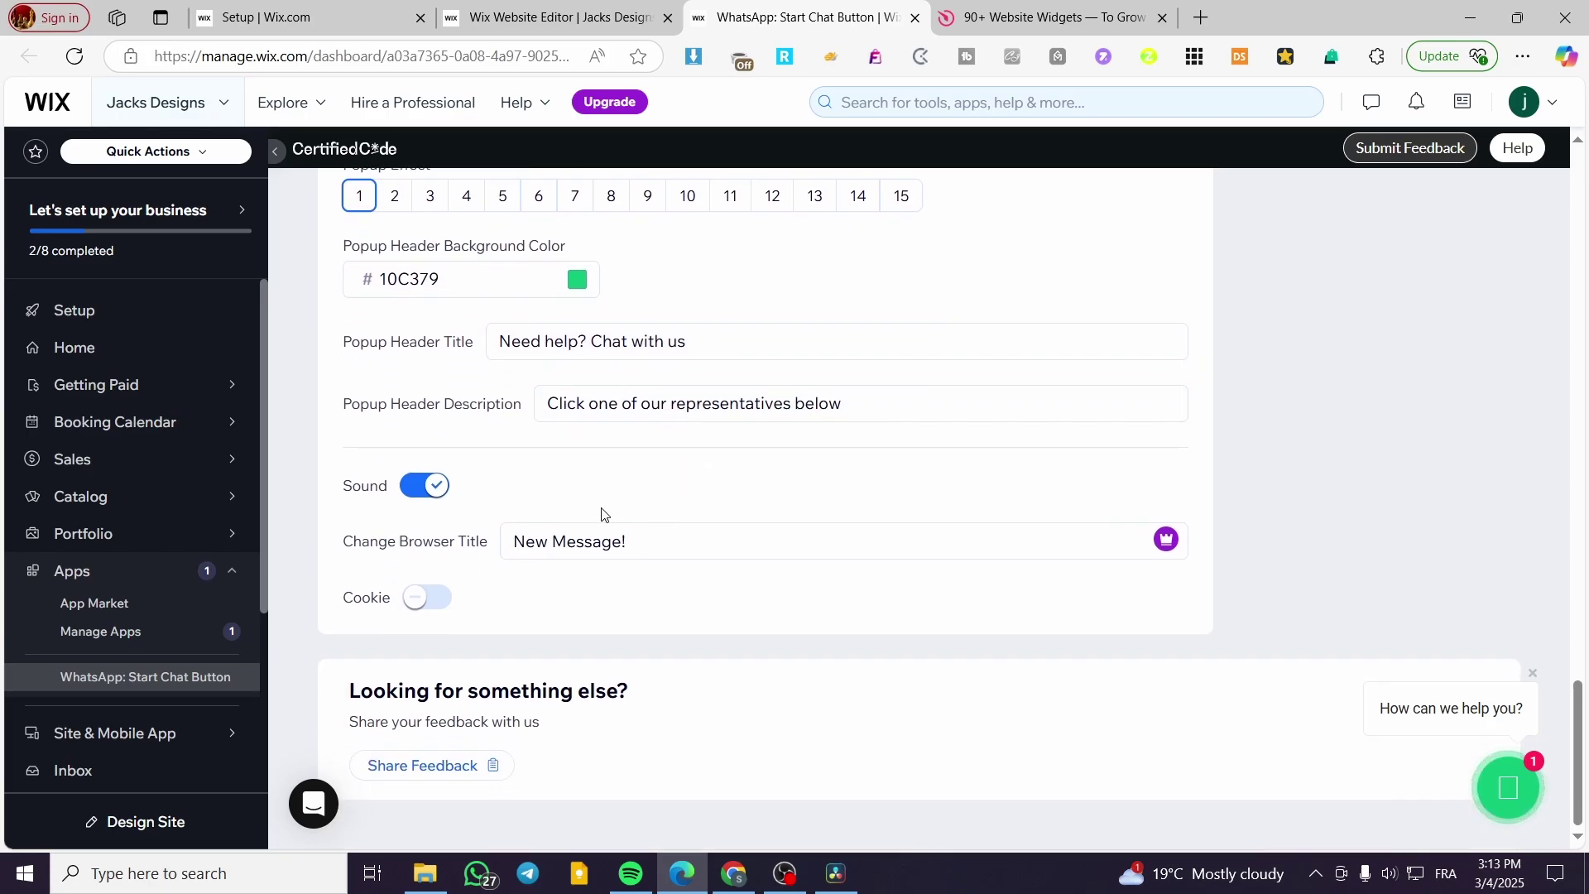
click(436, 494)
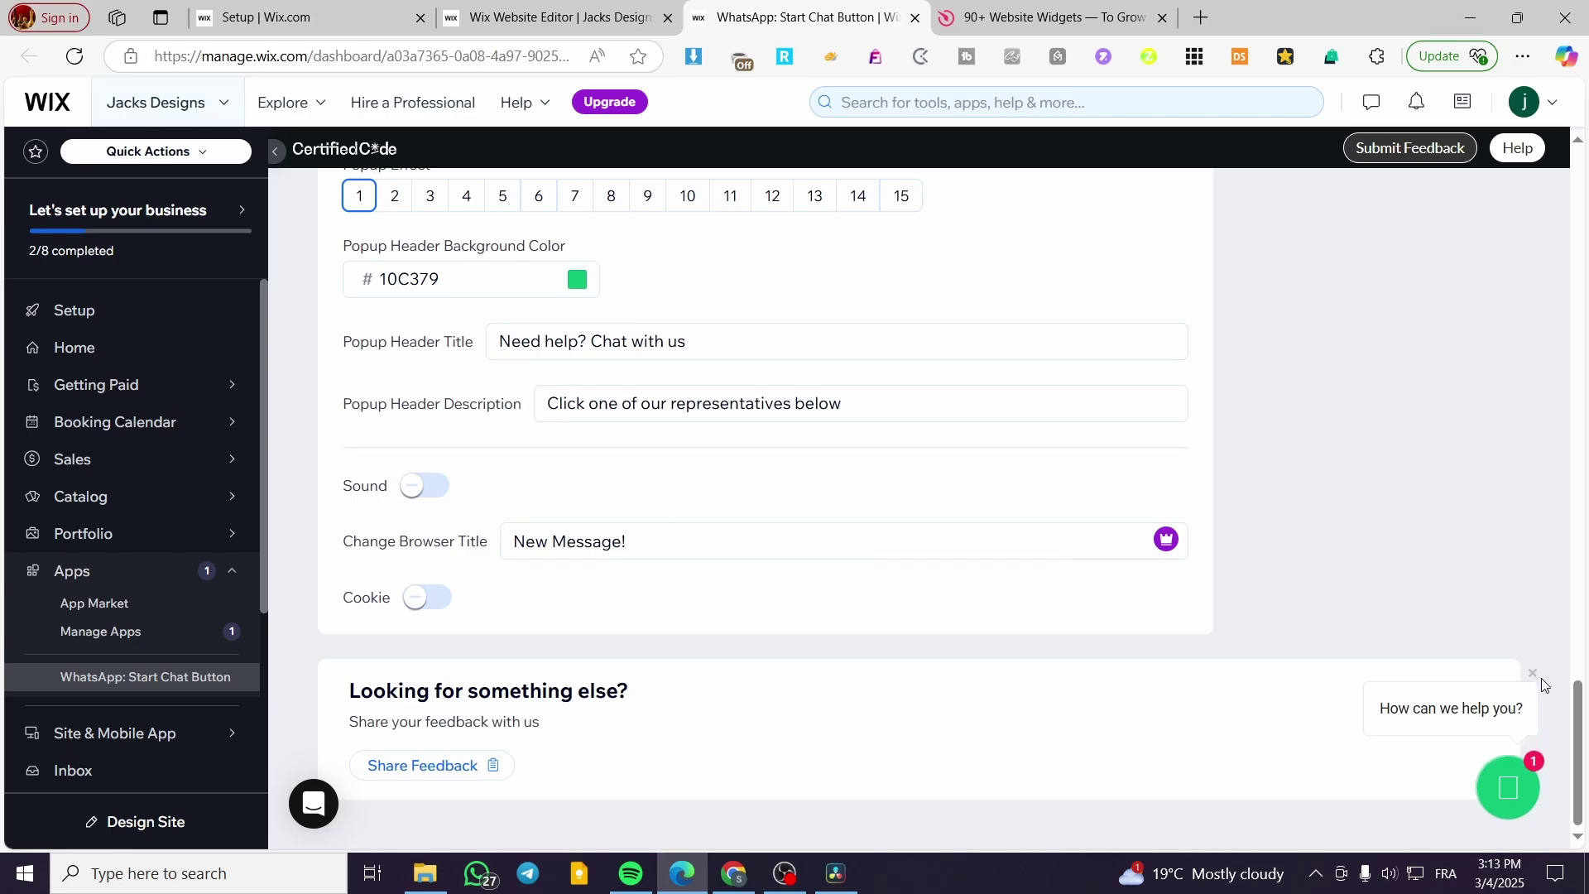
click(1536, 675)
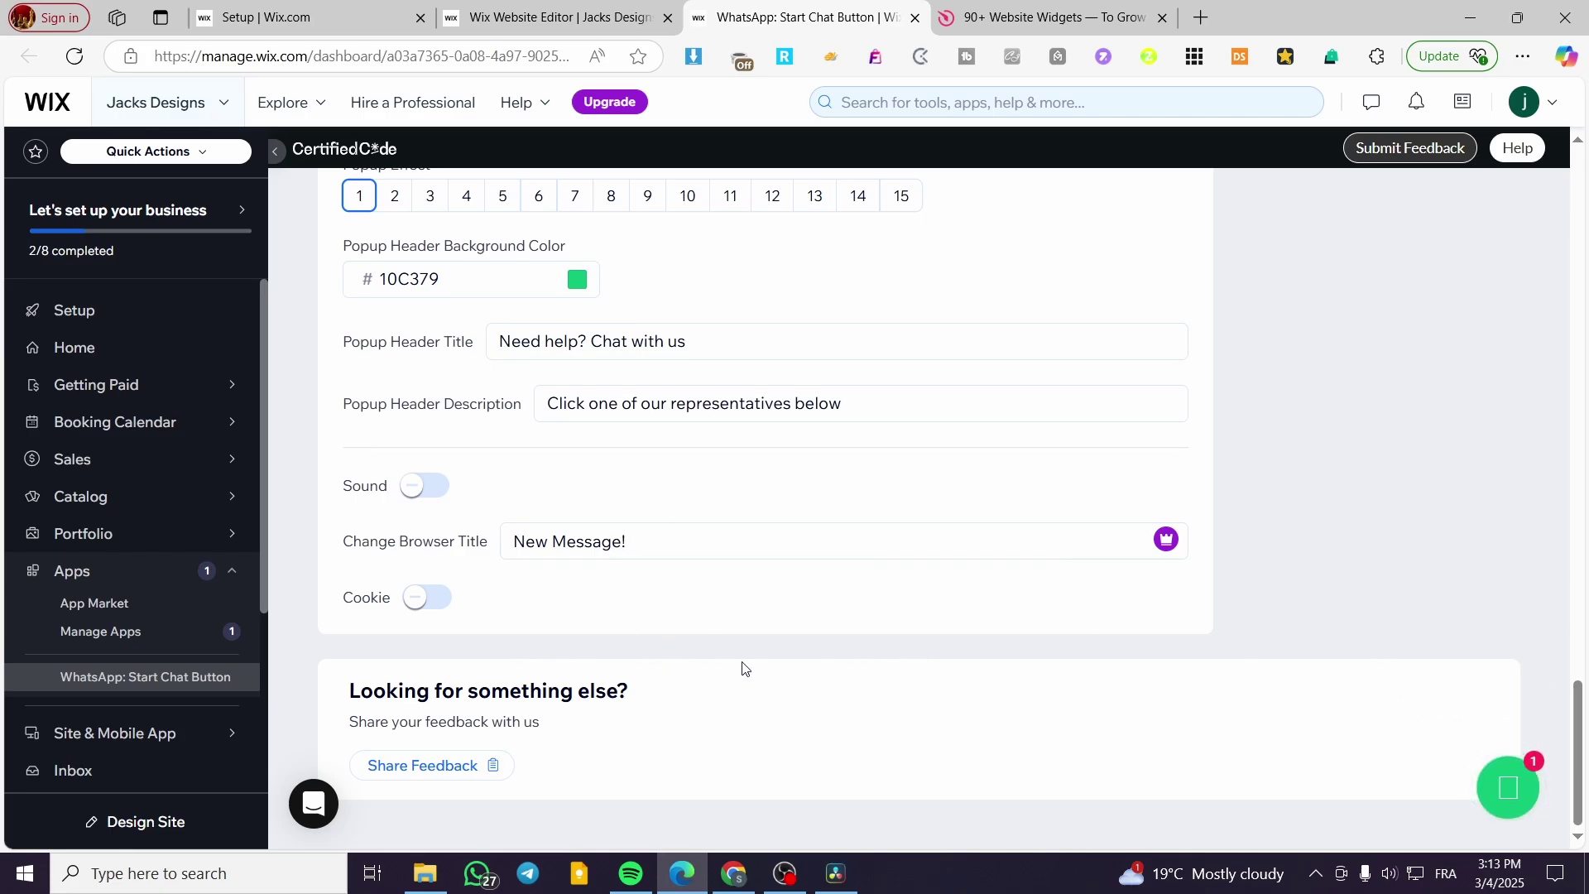
click(432, 599)
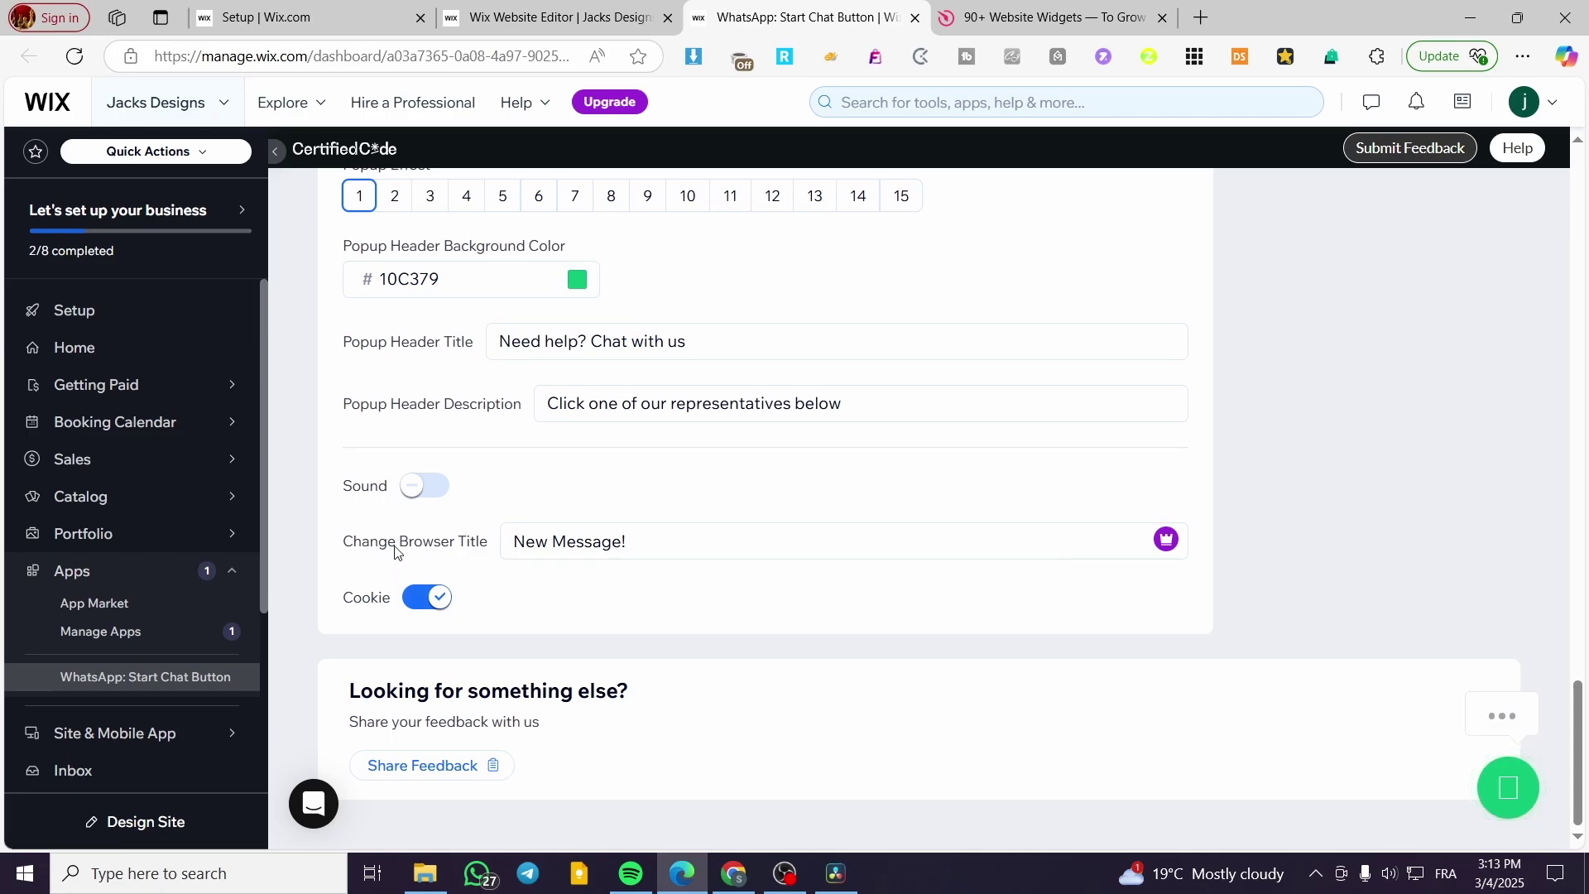
Publish the WhatsApp chat button changes and dismiss the Premium upgrade offer.
drag(1578, 728, 1582, 128)
click(1421, 259)
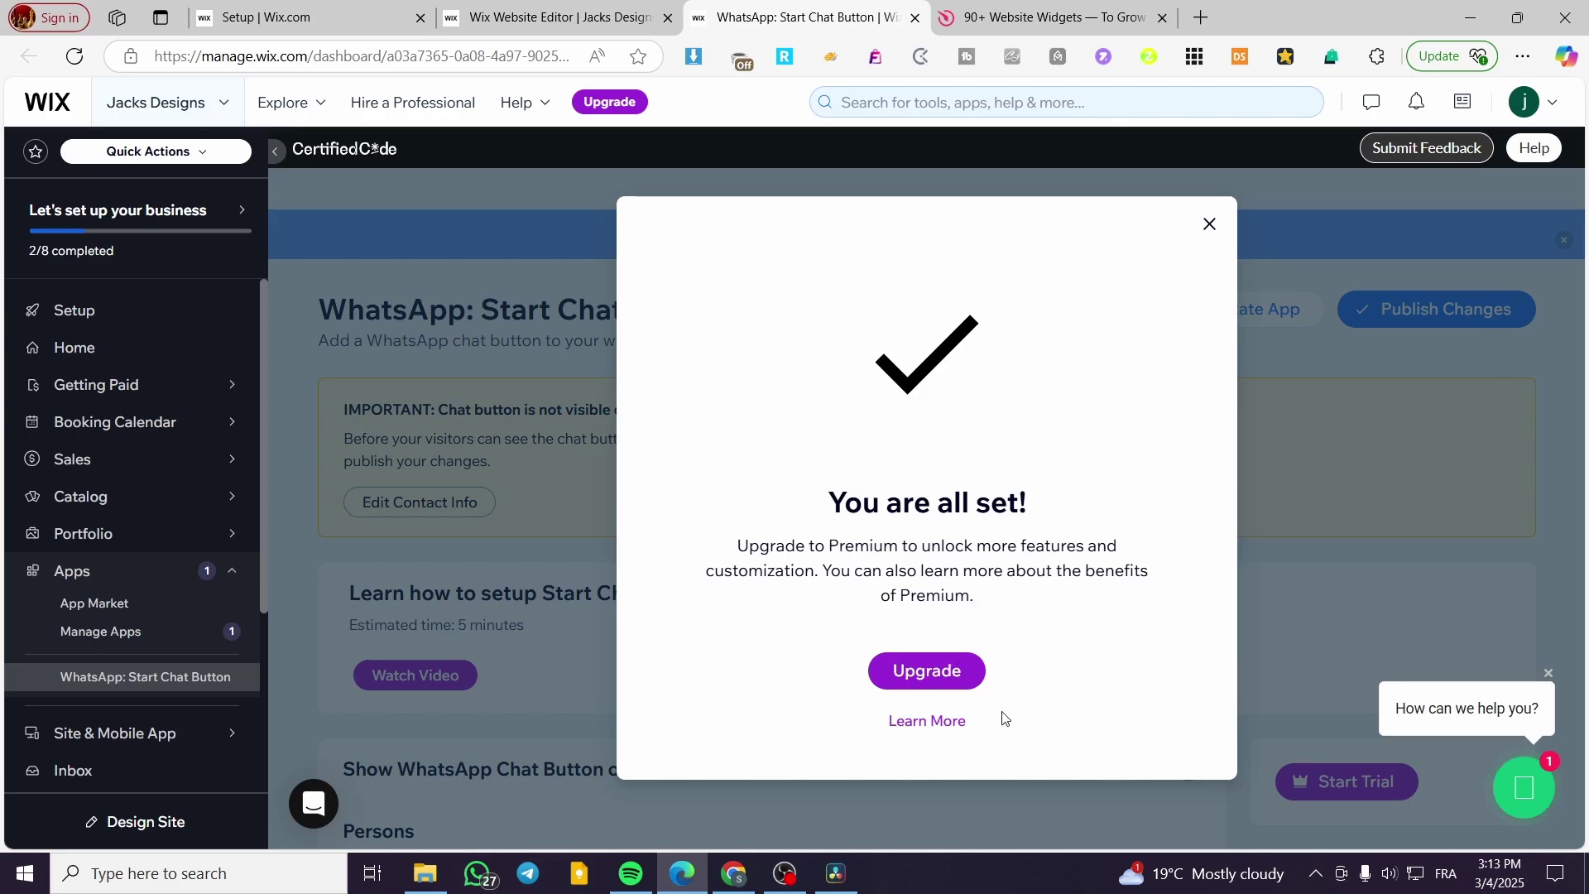
click(1209, 223)
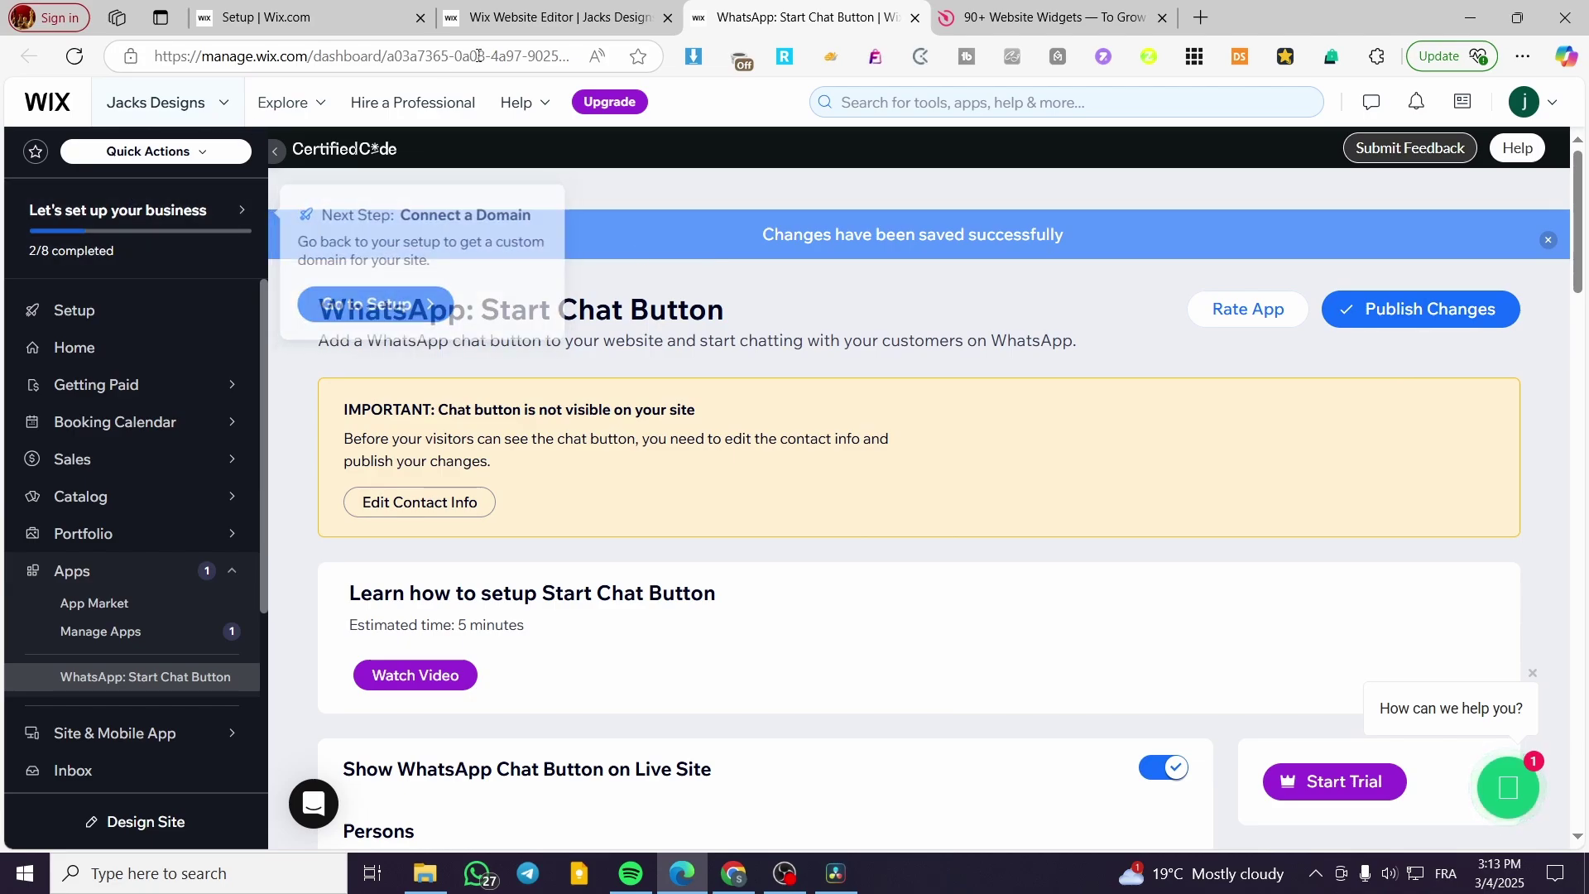
Switch to the Wix website editor, preview the Projects page to look for the chat button, and return to editing.
click(554, 17)
click(1444, 202)
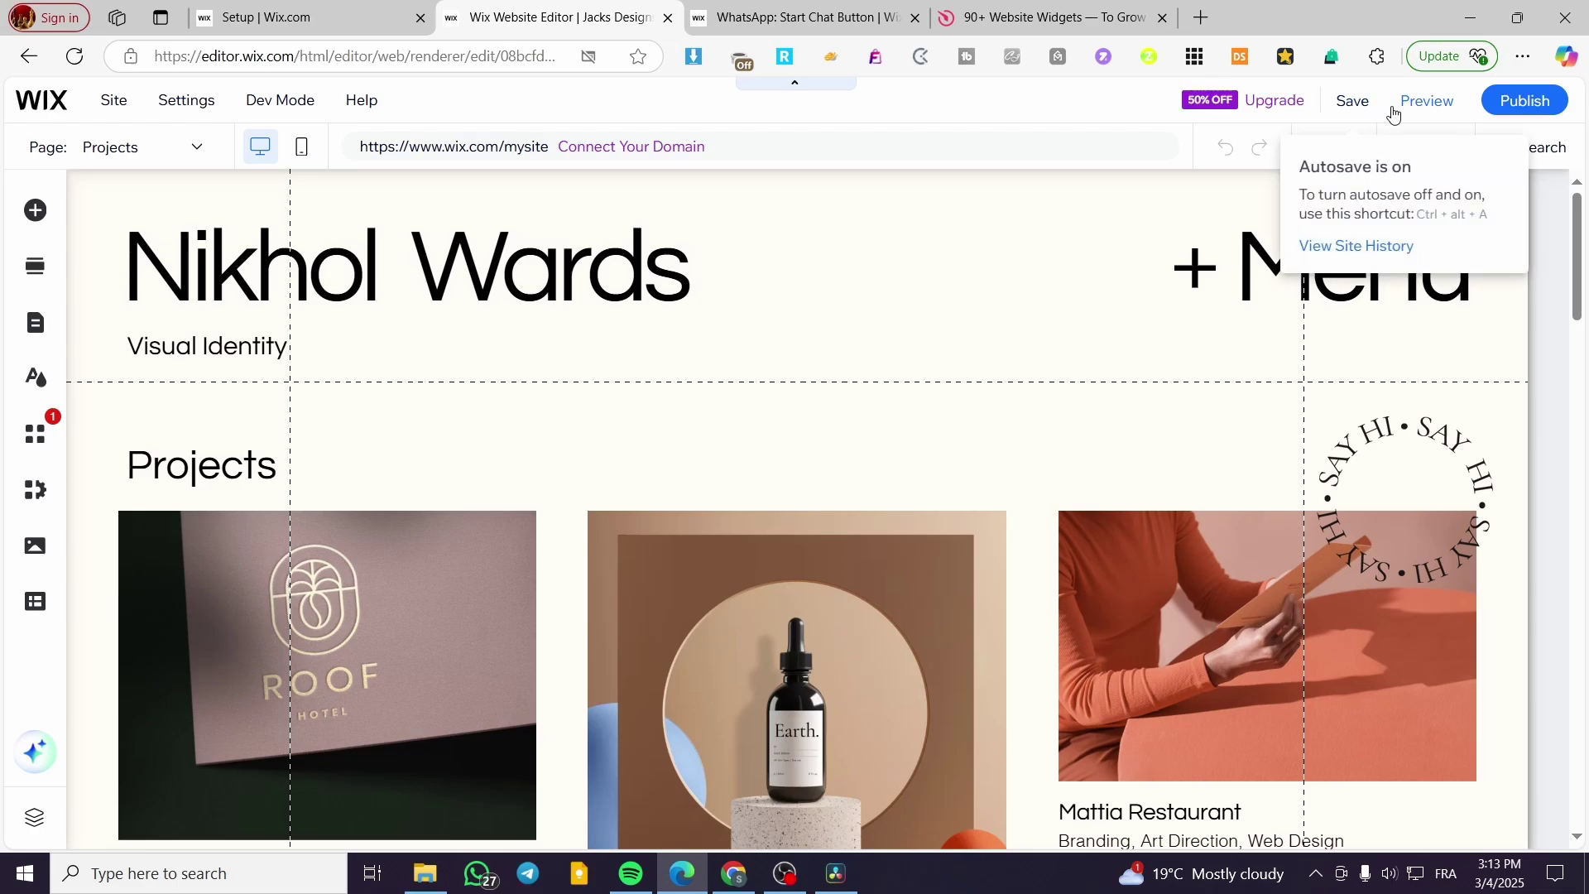
click(1430, 106)
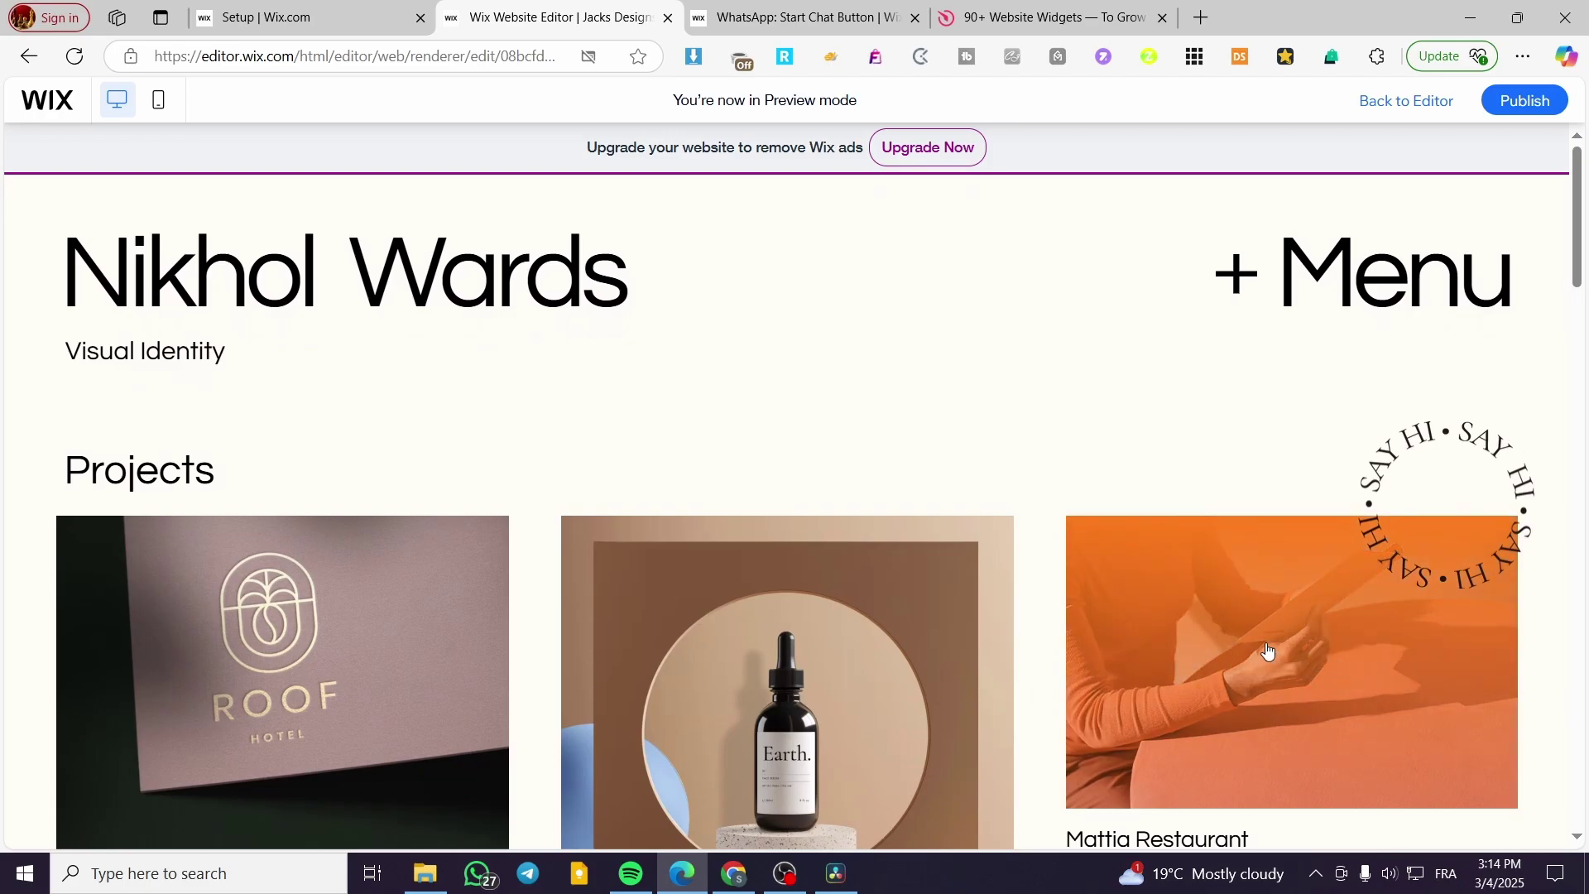
scroll(1218, 596, down, 6)
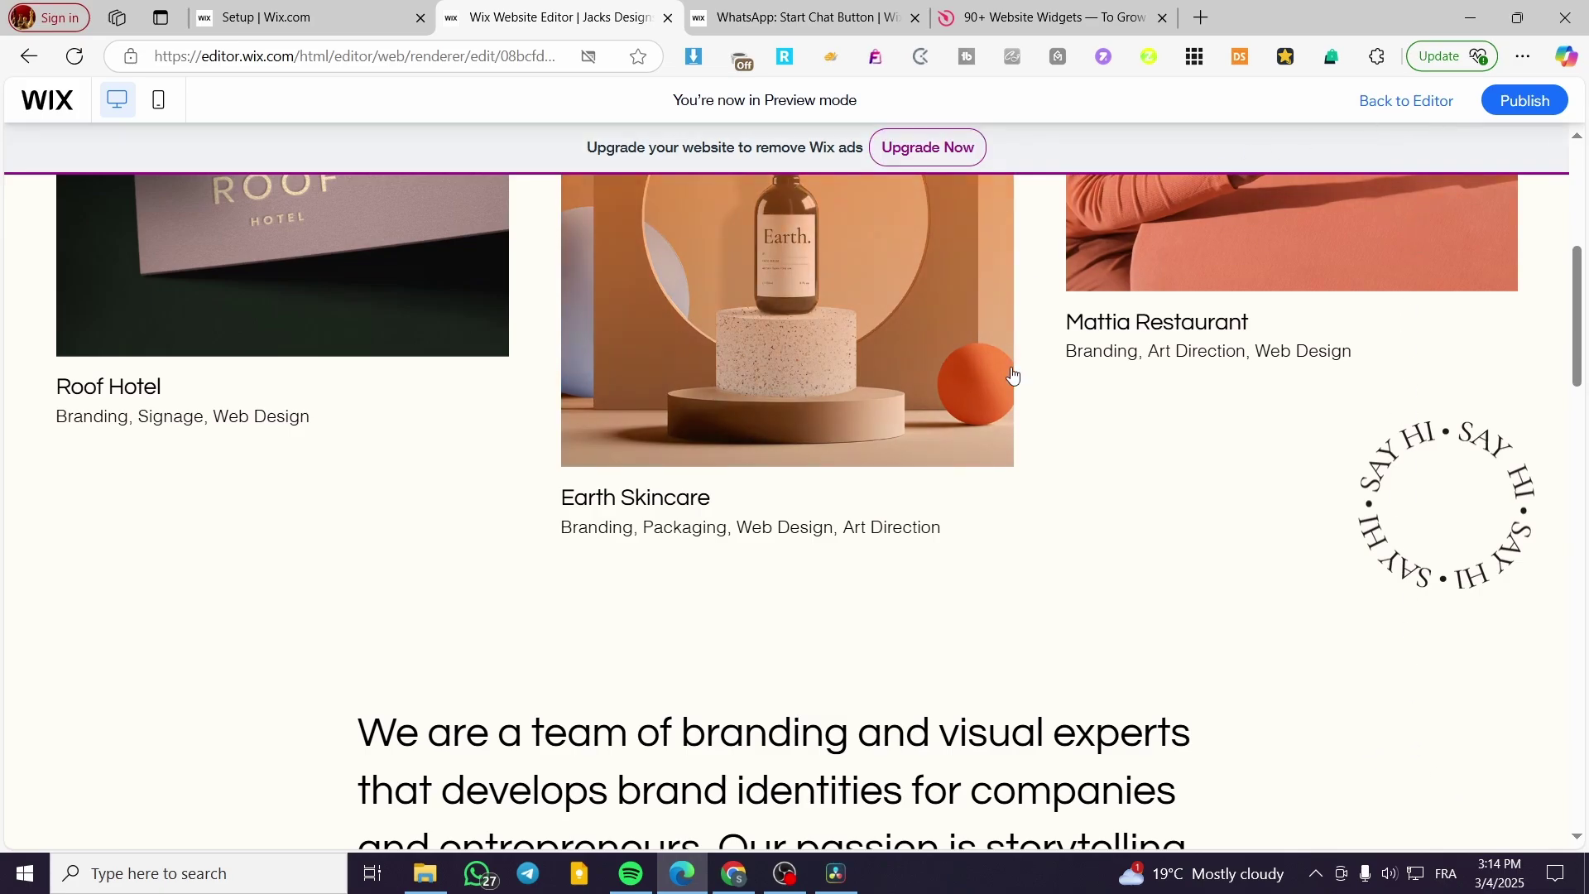
click(1406, 100)
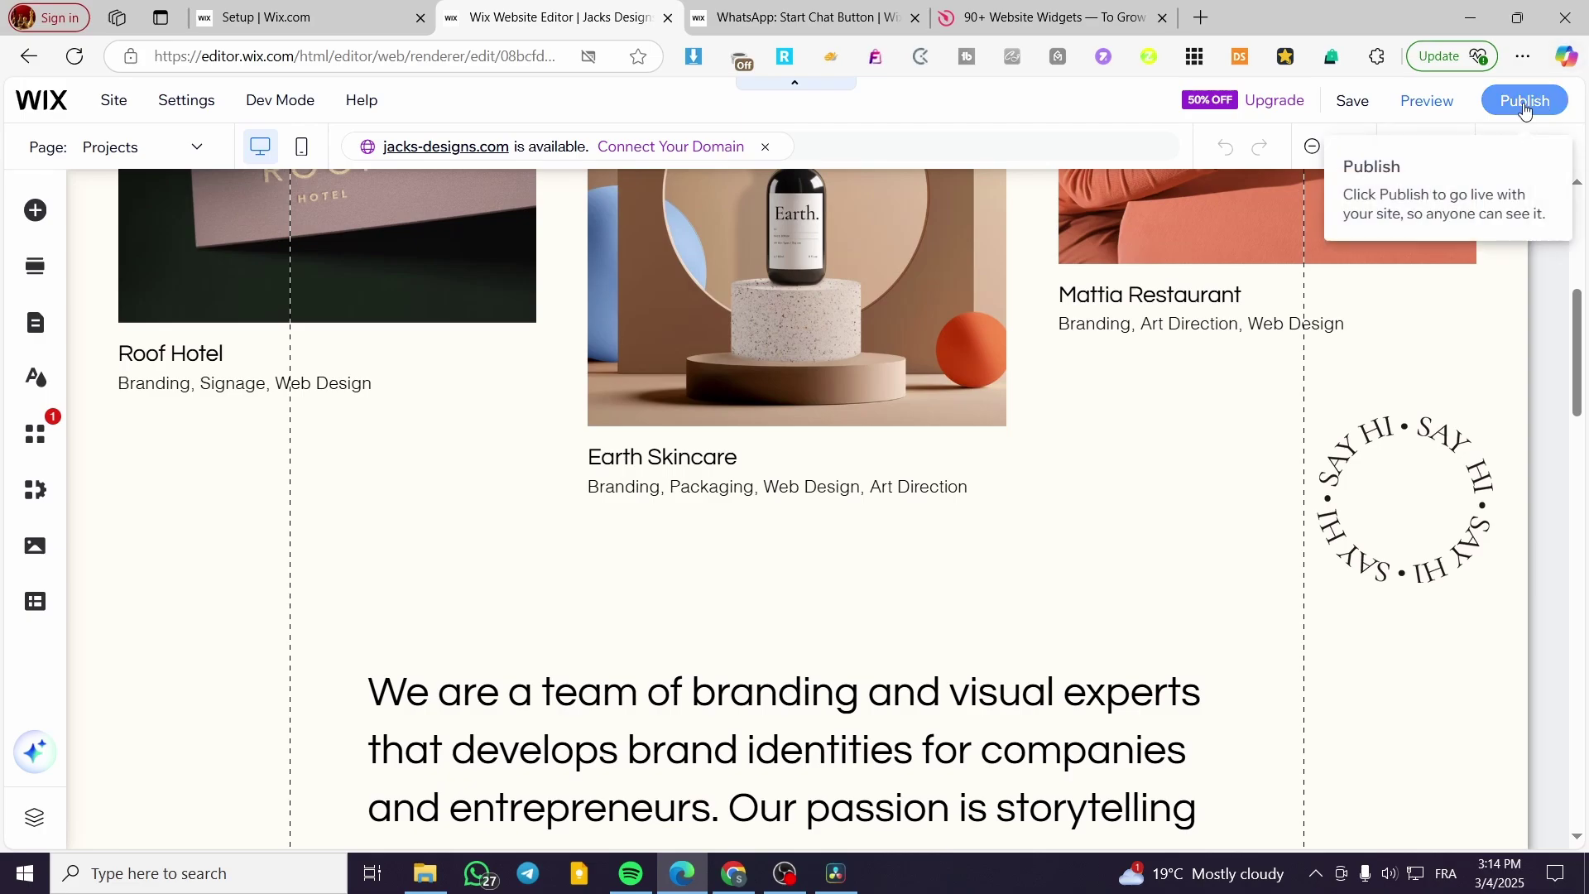
Publish the site from the Wix editor, glancing at the chat app's settings while it processes.
click(1525, 100)
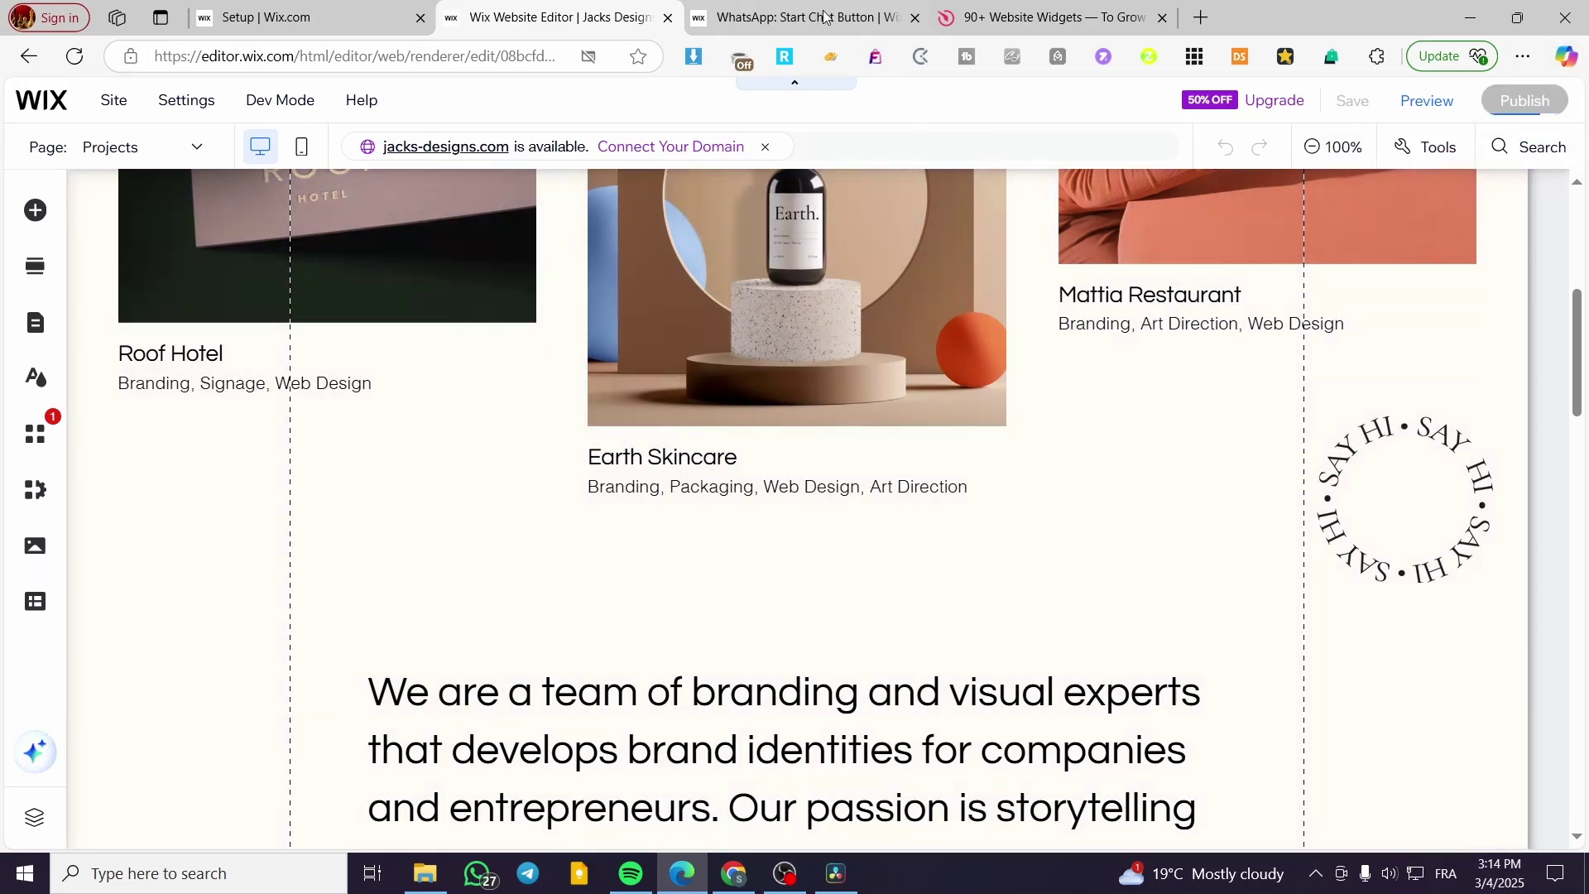
click(803, 4)
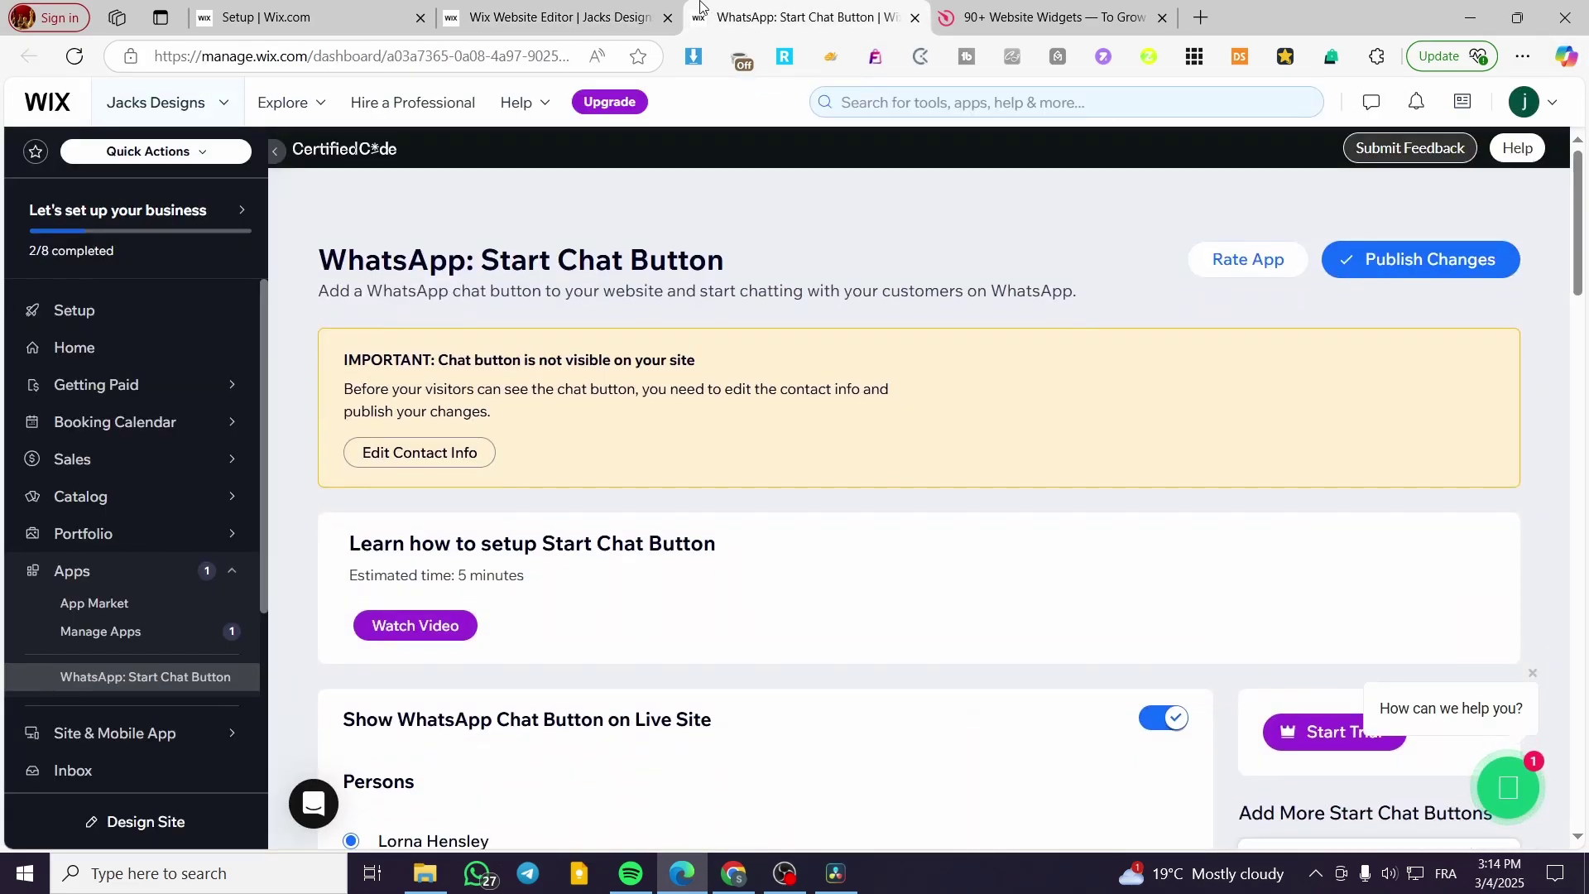
click(660, 9)
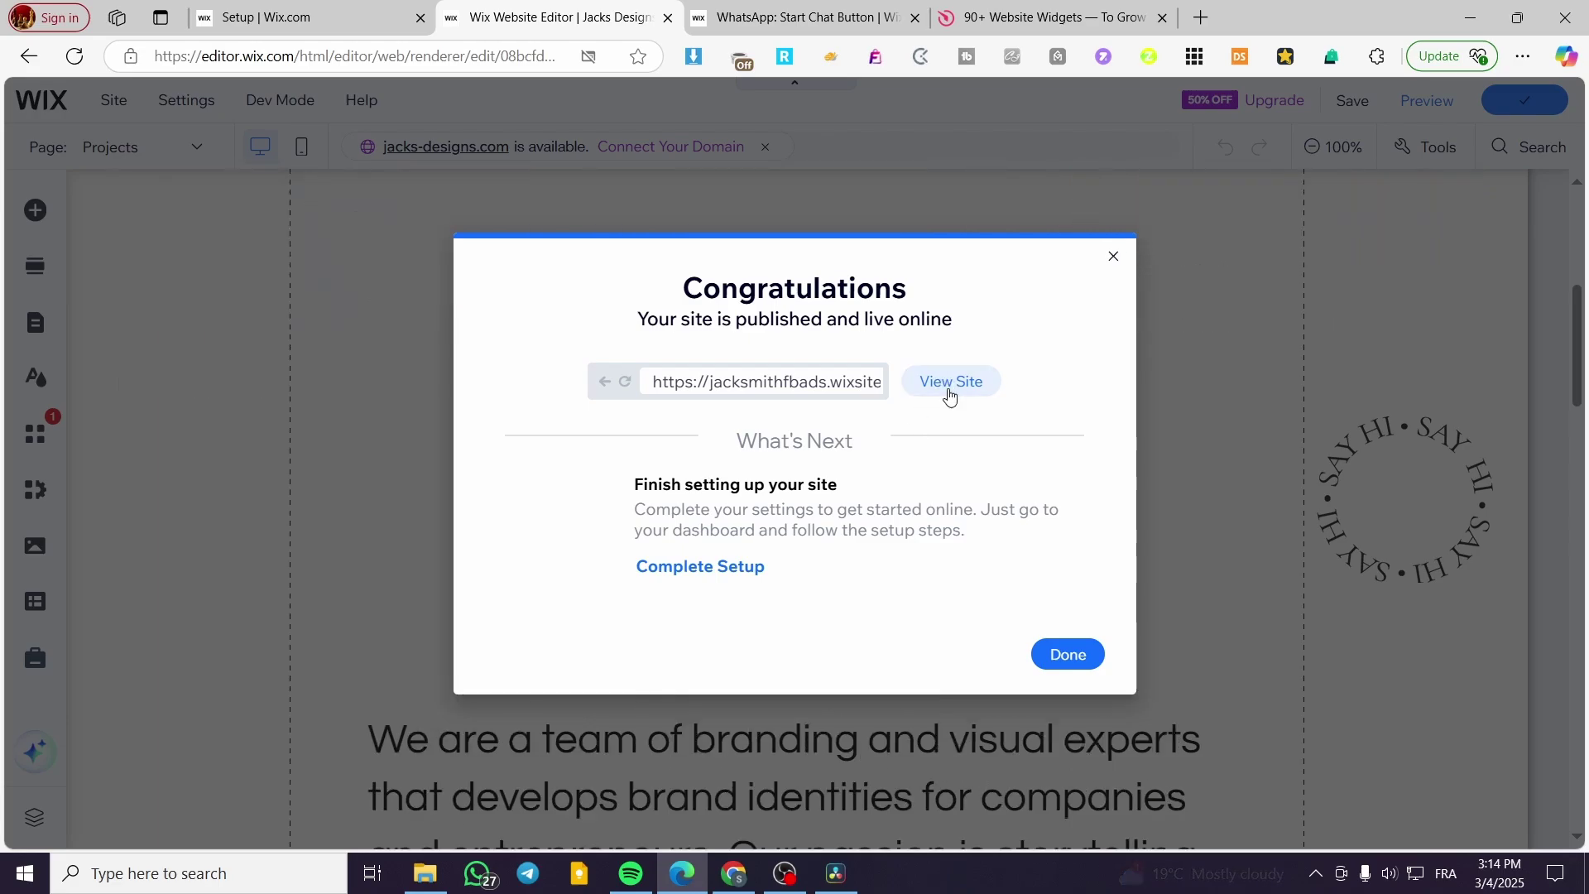
View the published live site, look through its Projects page for the WhatsApp chat button, and close the live page.
click(945, 389)
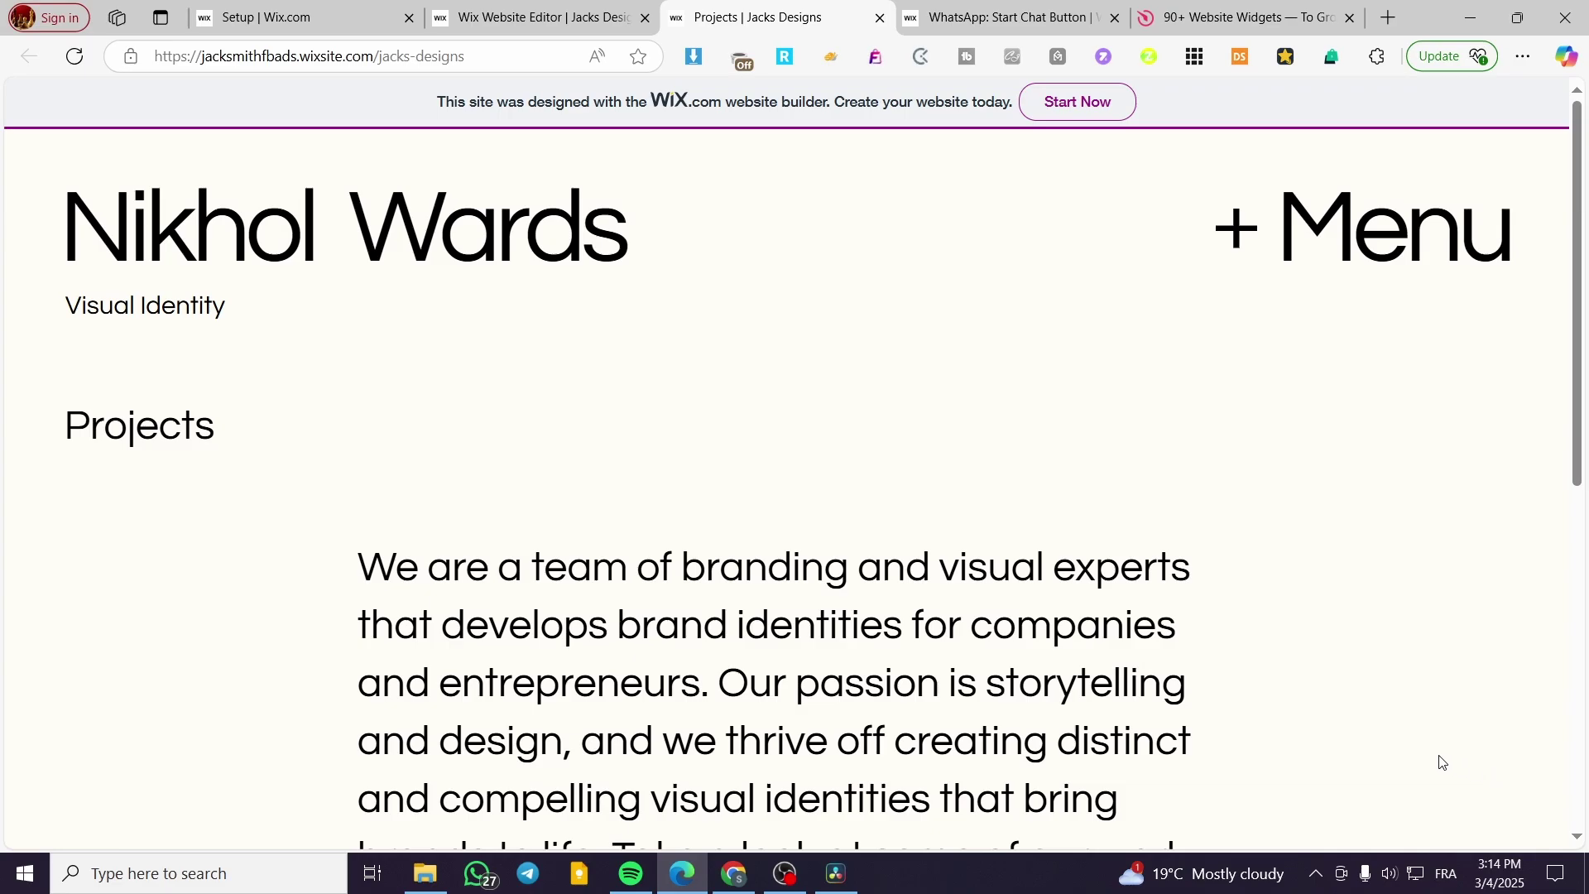
scroll(1432, 745, down, 8)
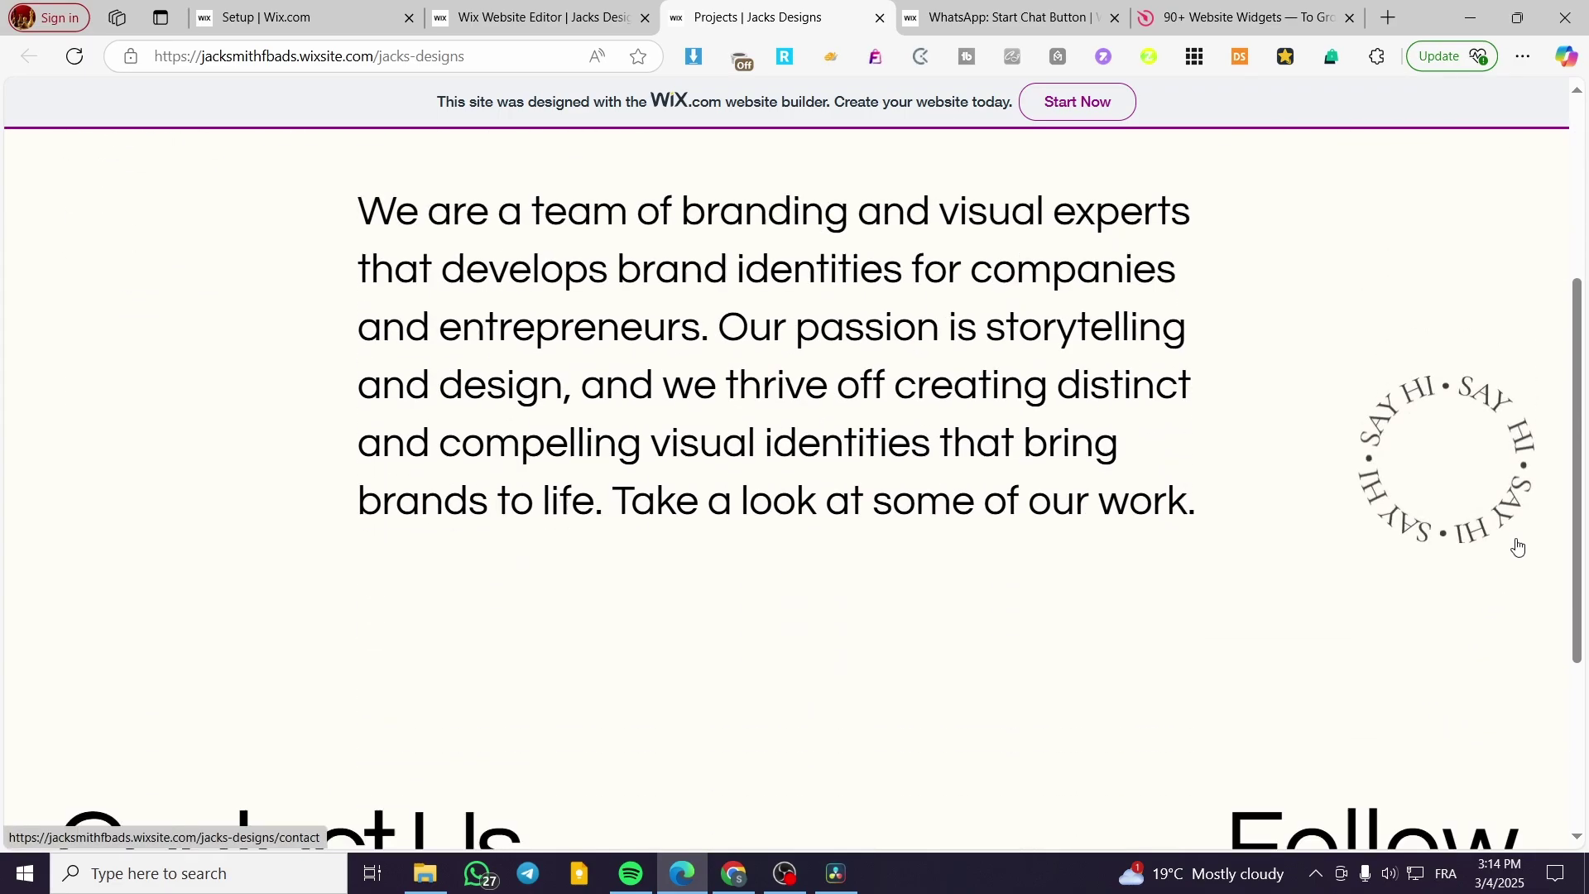
scroll(1407, 740, up, 10)
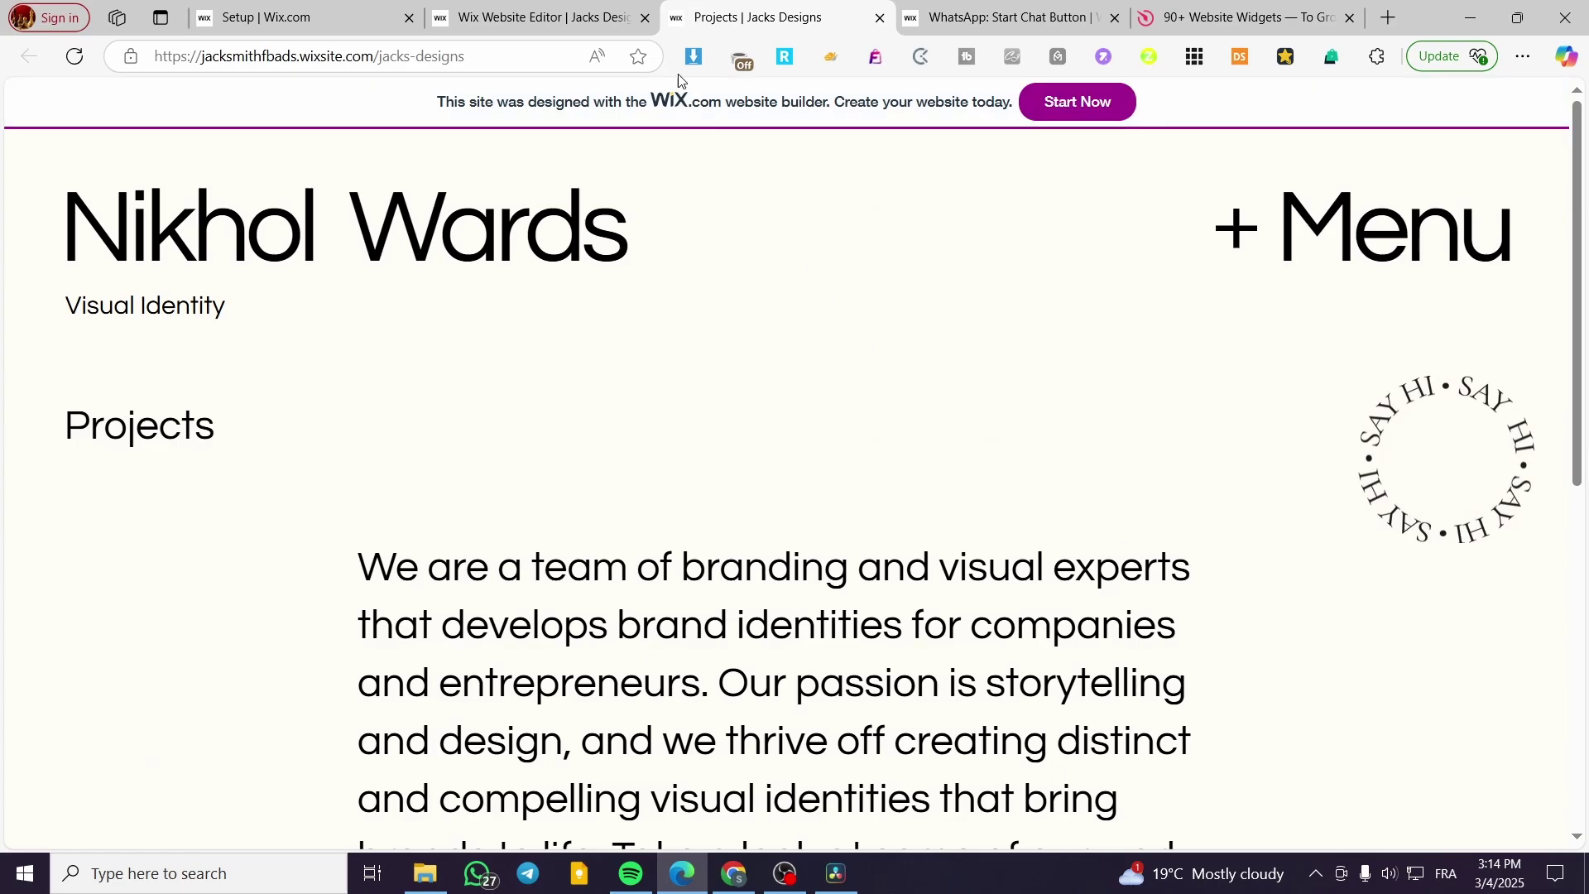
click(607, 14)
click(717, 9)
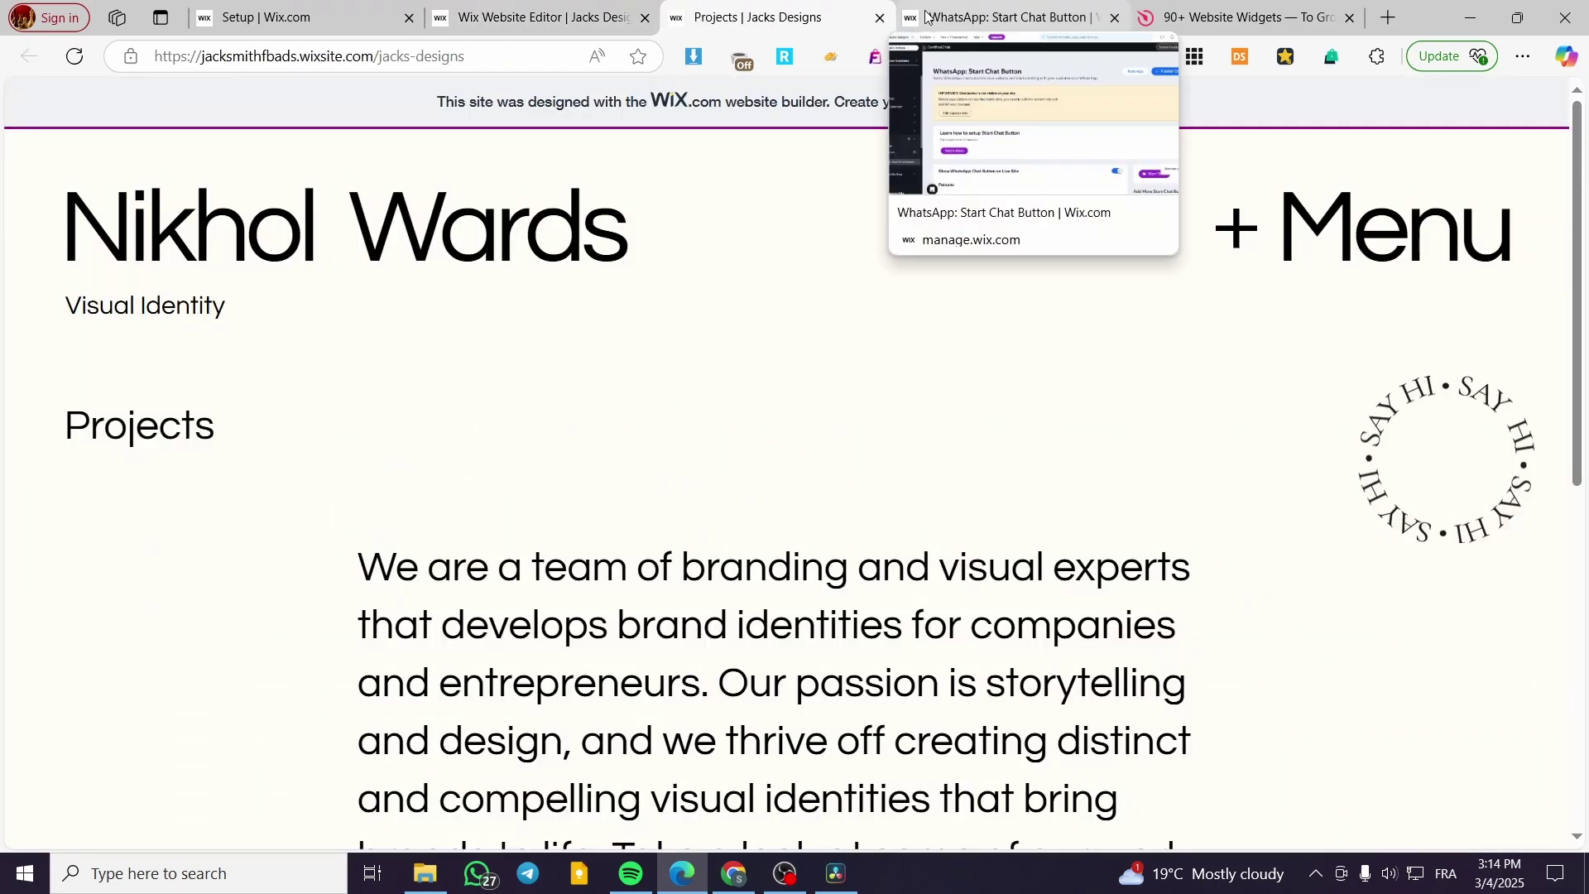
click(881, 17)
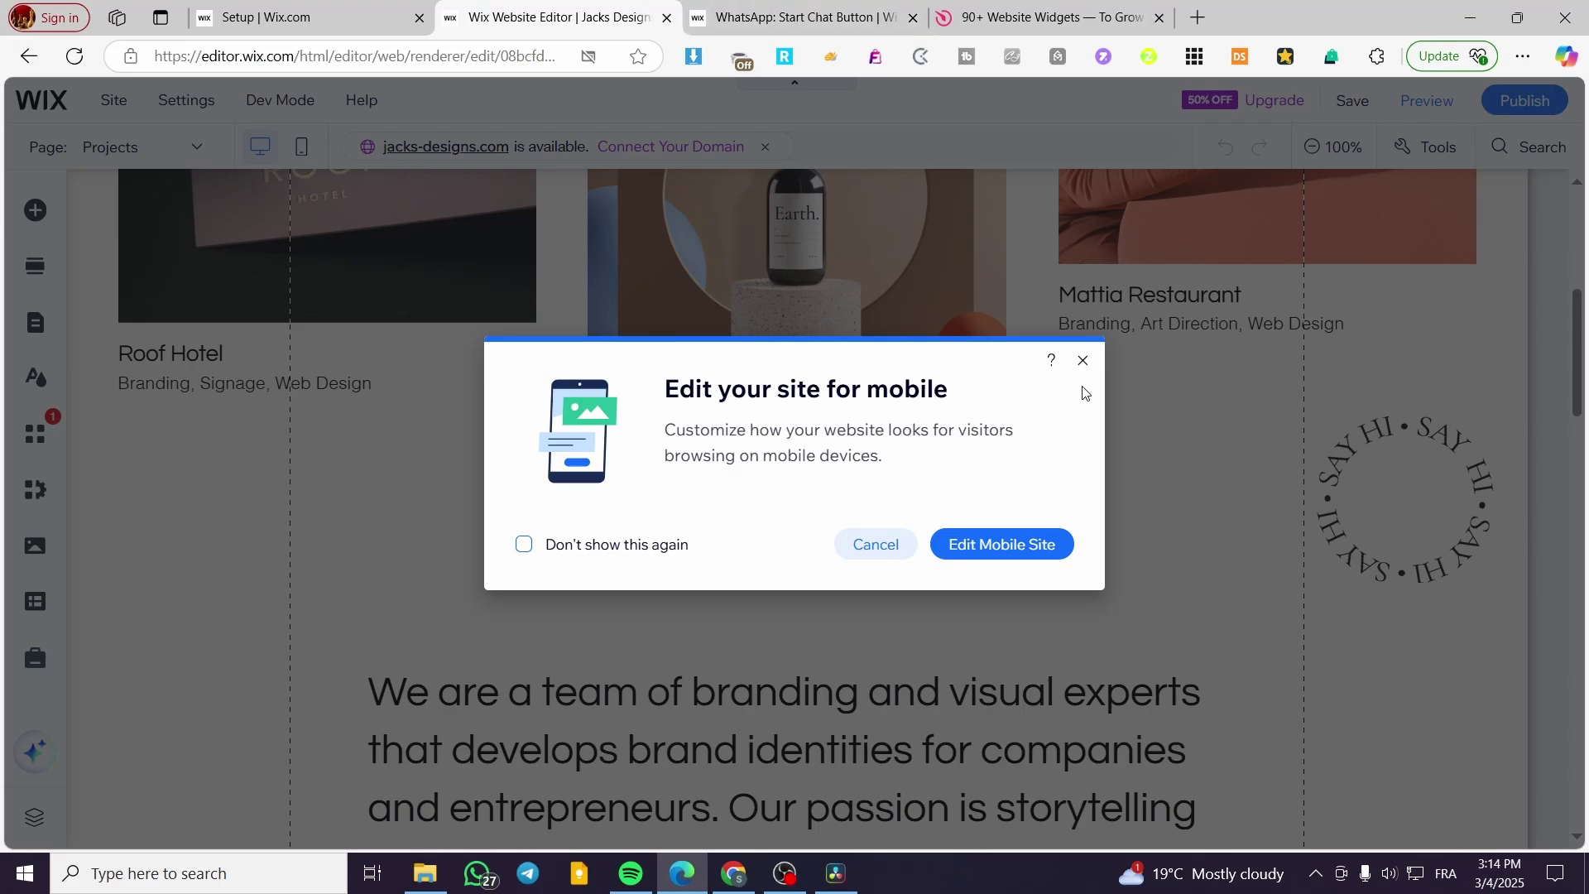
Dismiss the offer to edit the site for mobile and return to the website editor.
click(1021, 308)
click(273, 18)
click(555, 18)
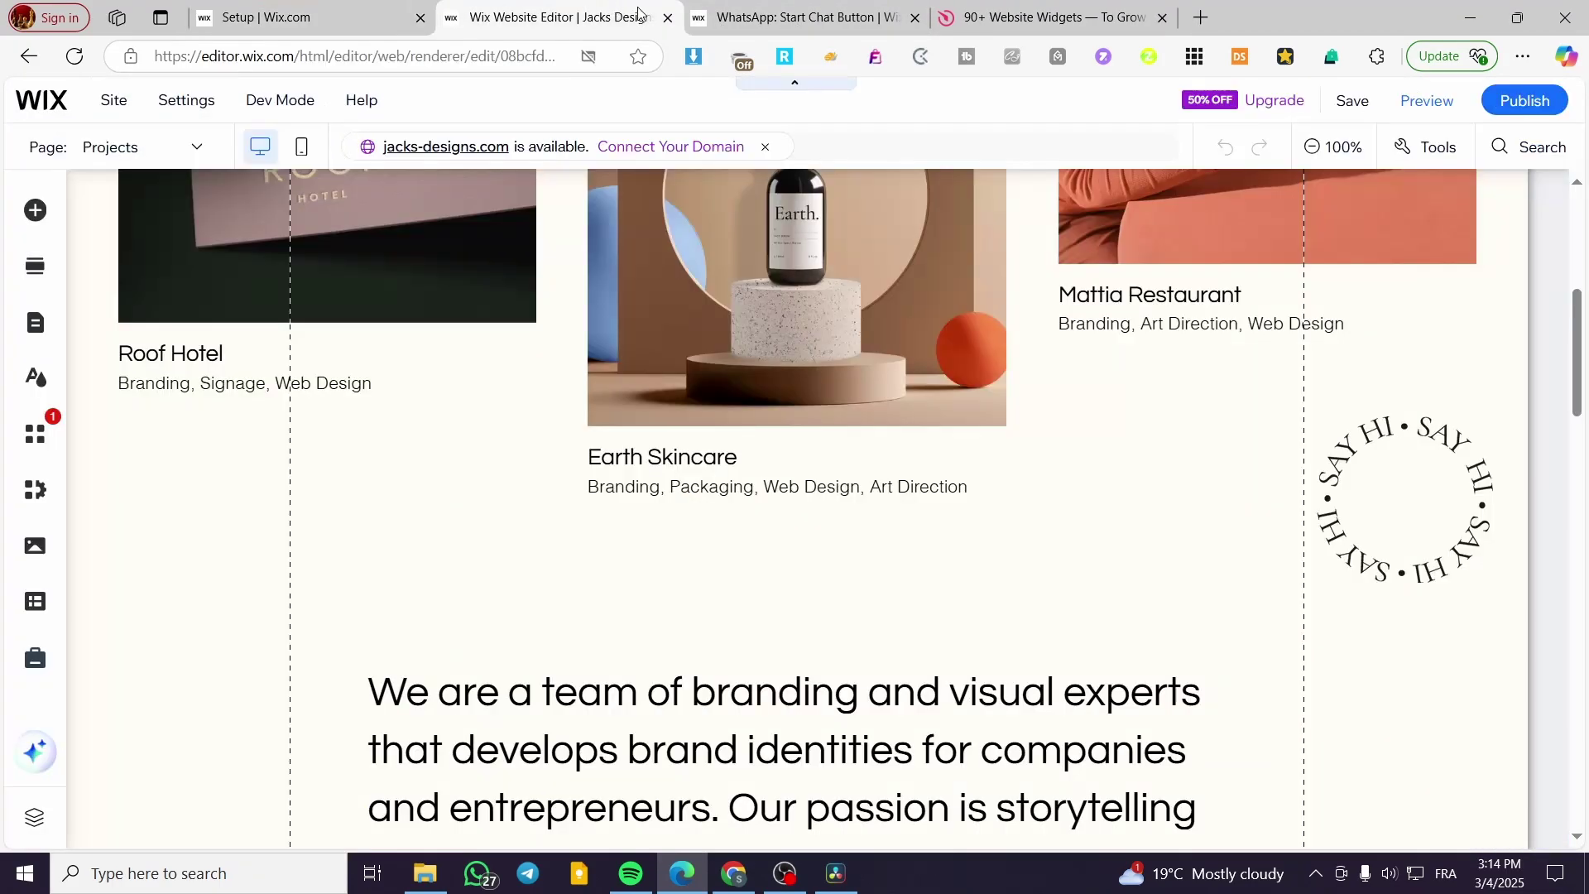
click(883, 17)
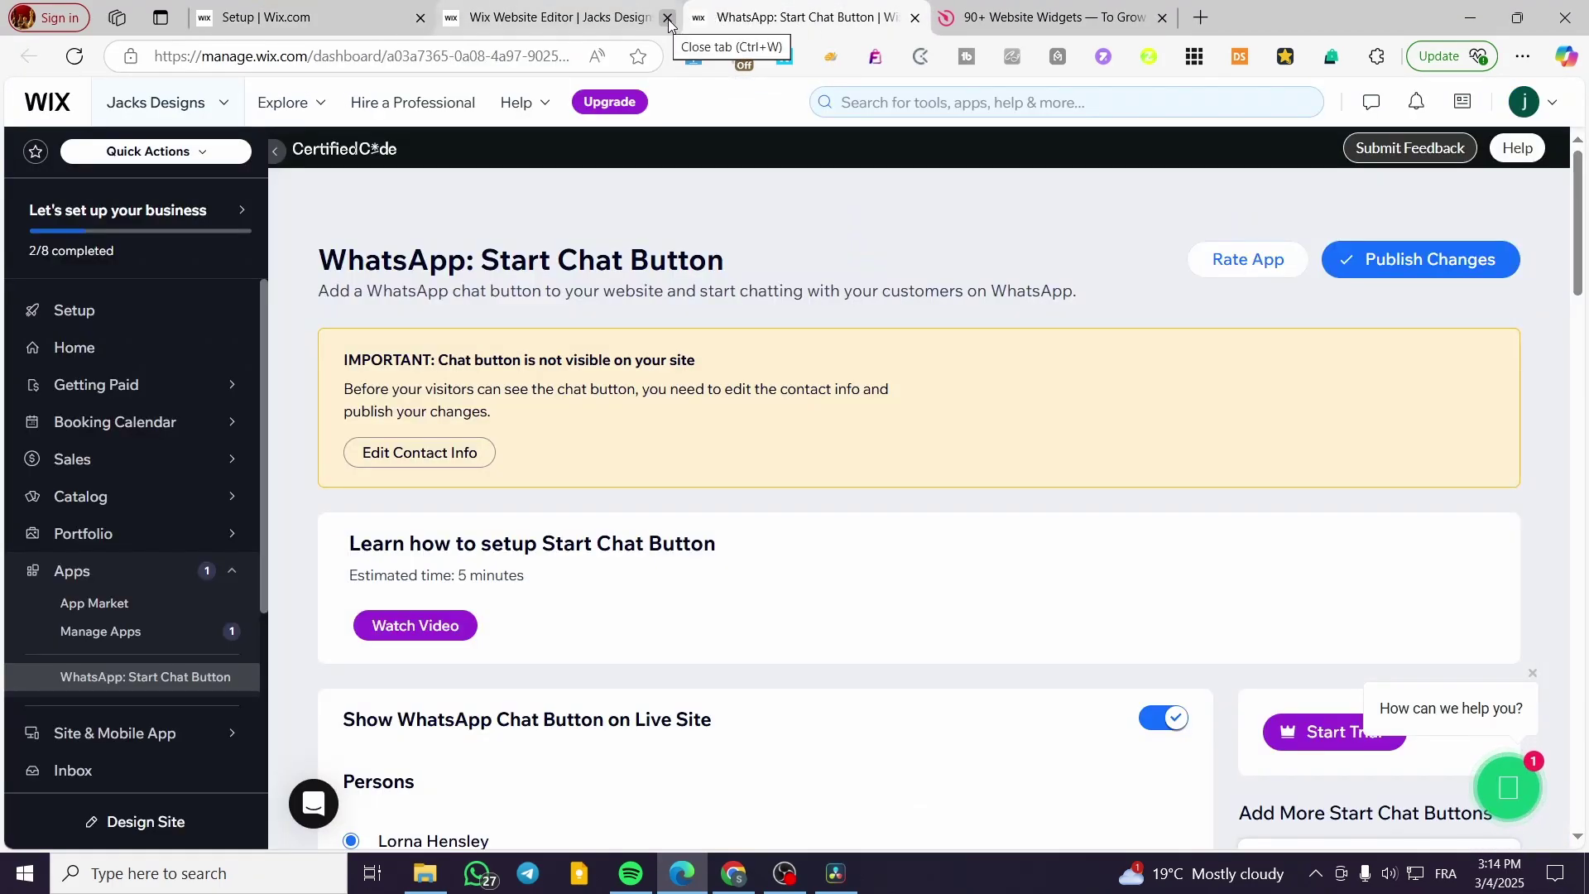
click(559, 17)
scroll(764, 593, up, 6)
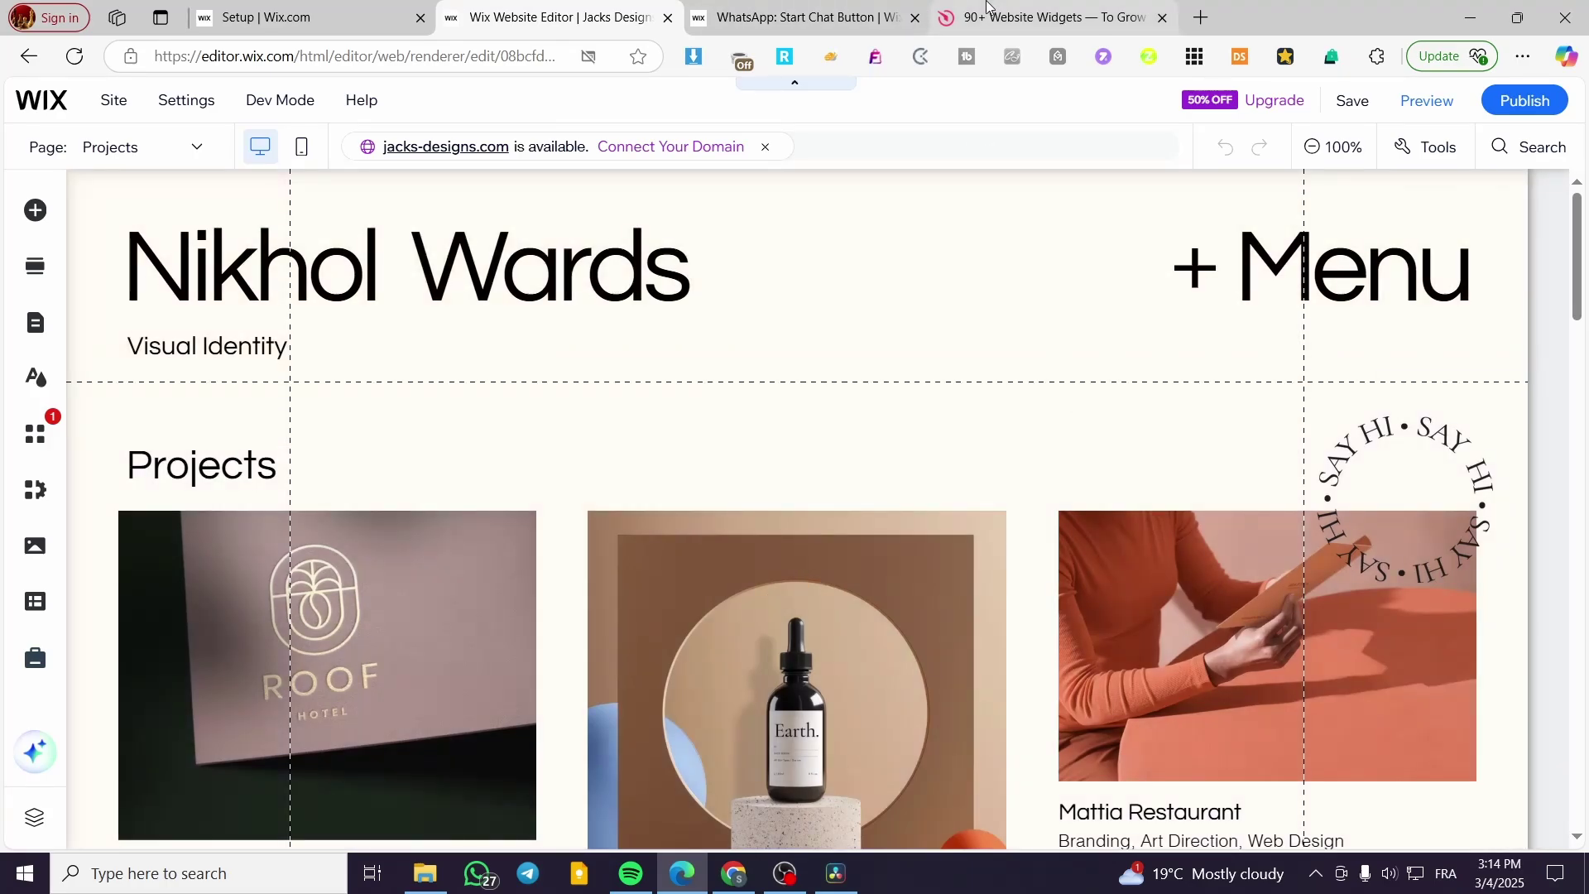
Switch to the Elfsight site, go to its WhatsApp Chat widget, and open the existing Untitled WhatsApp Chat for editing.
click(1047, 17)
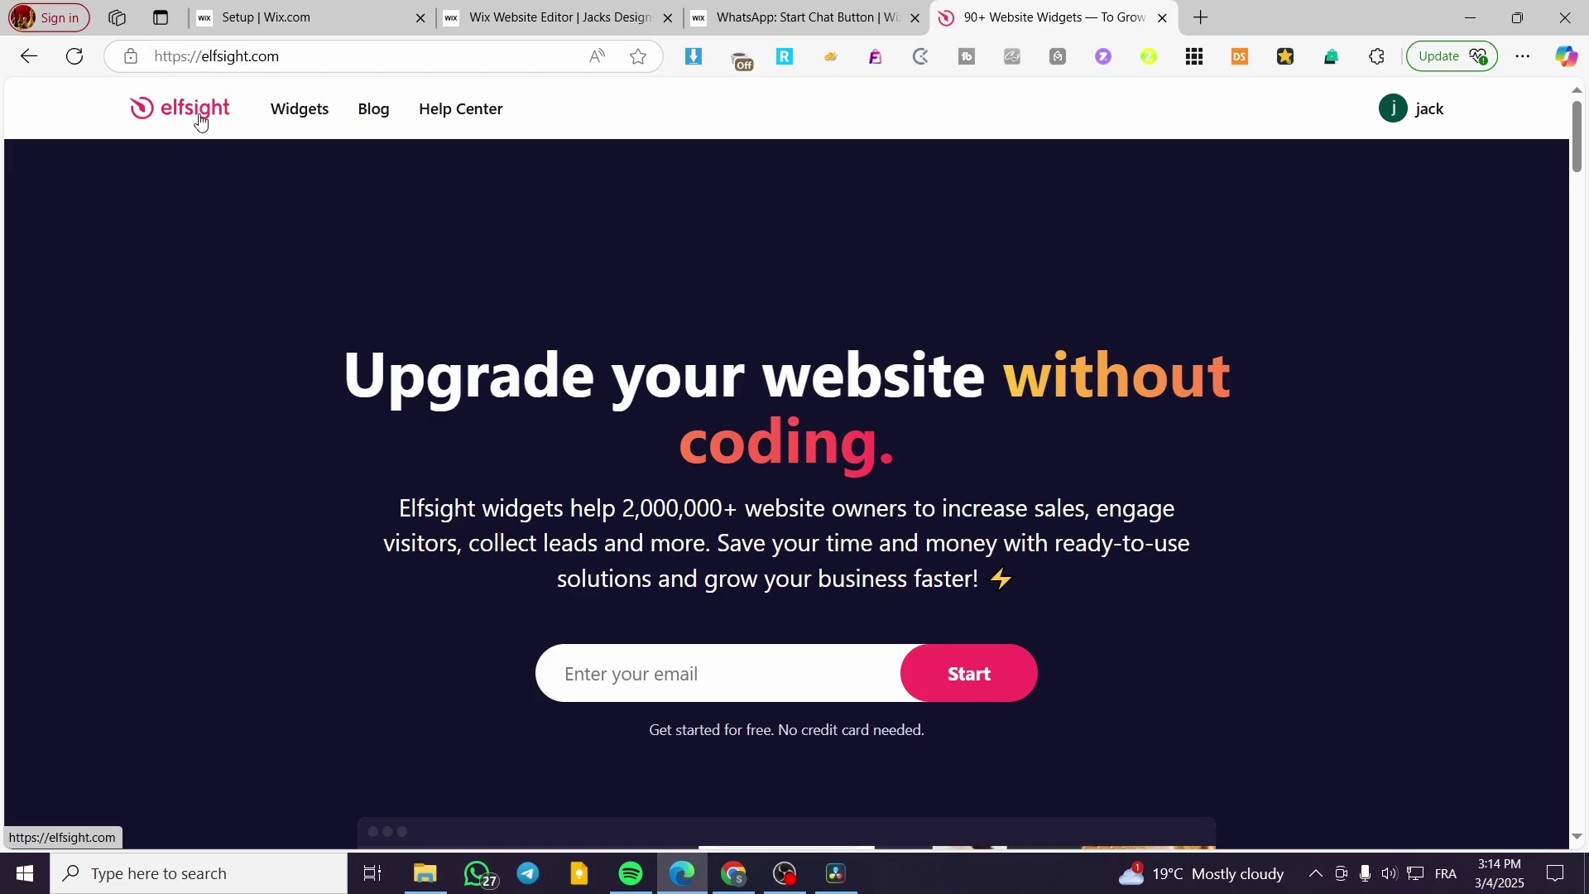
mouse_move(283, 110)
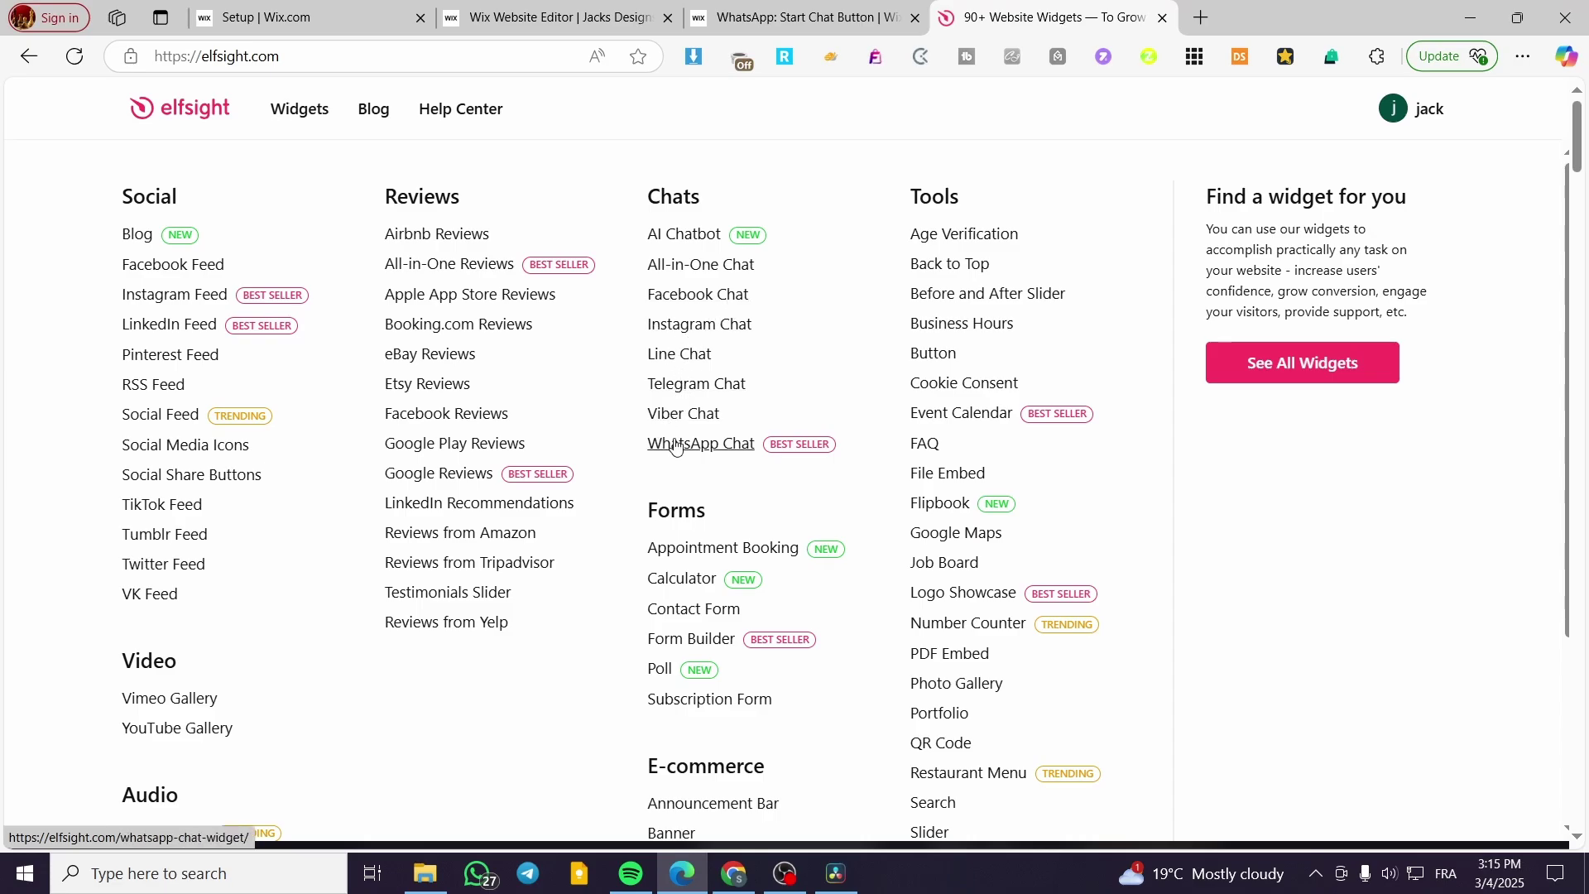
click(705, 444)
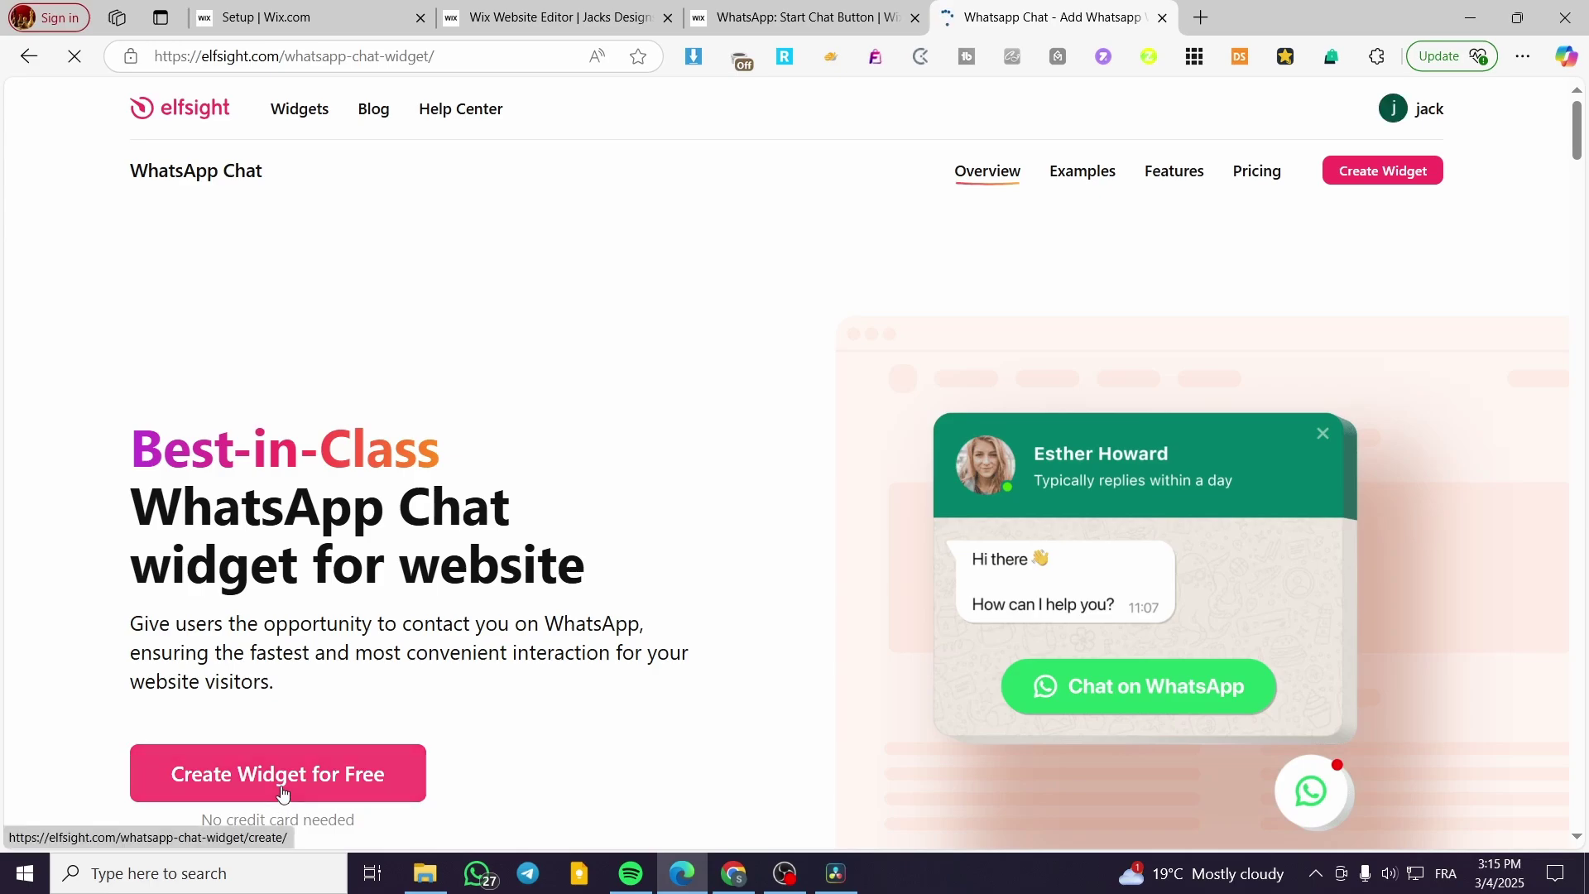
click(282, 793)
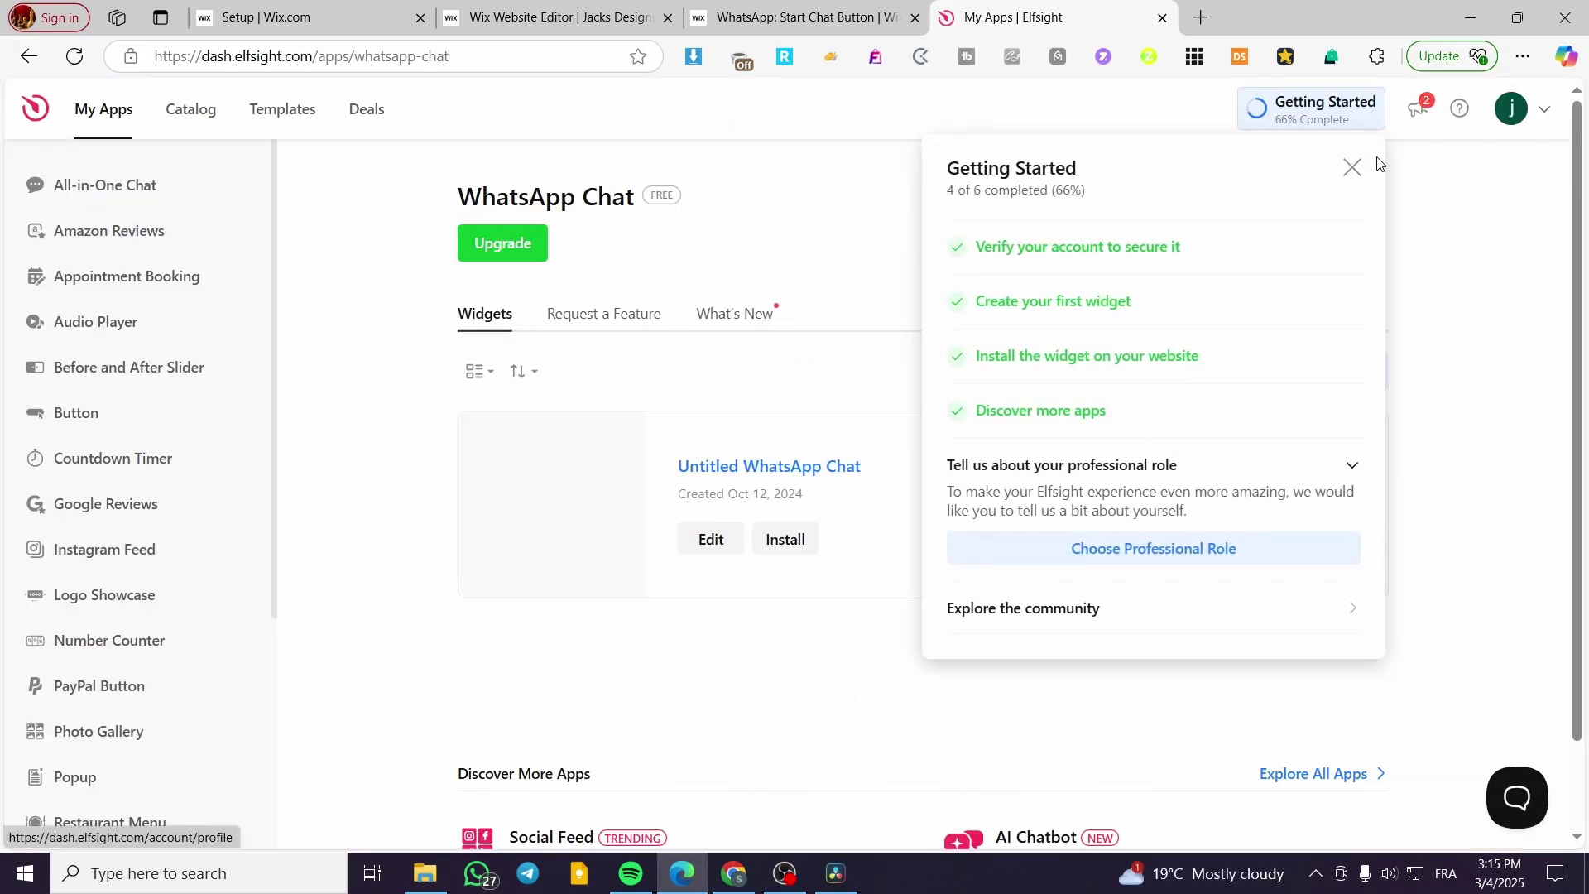
click(1351, 167)
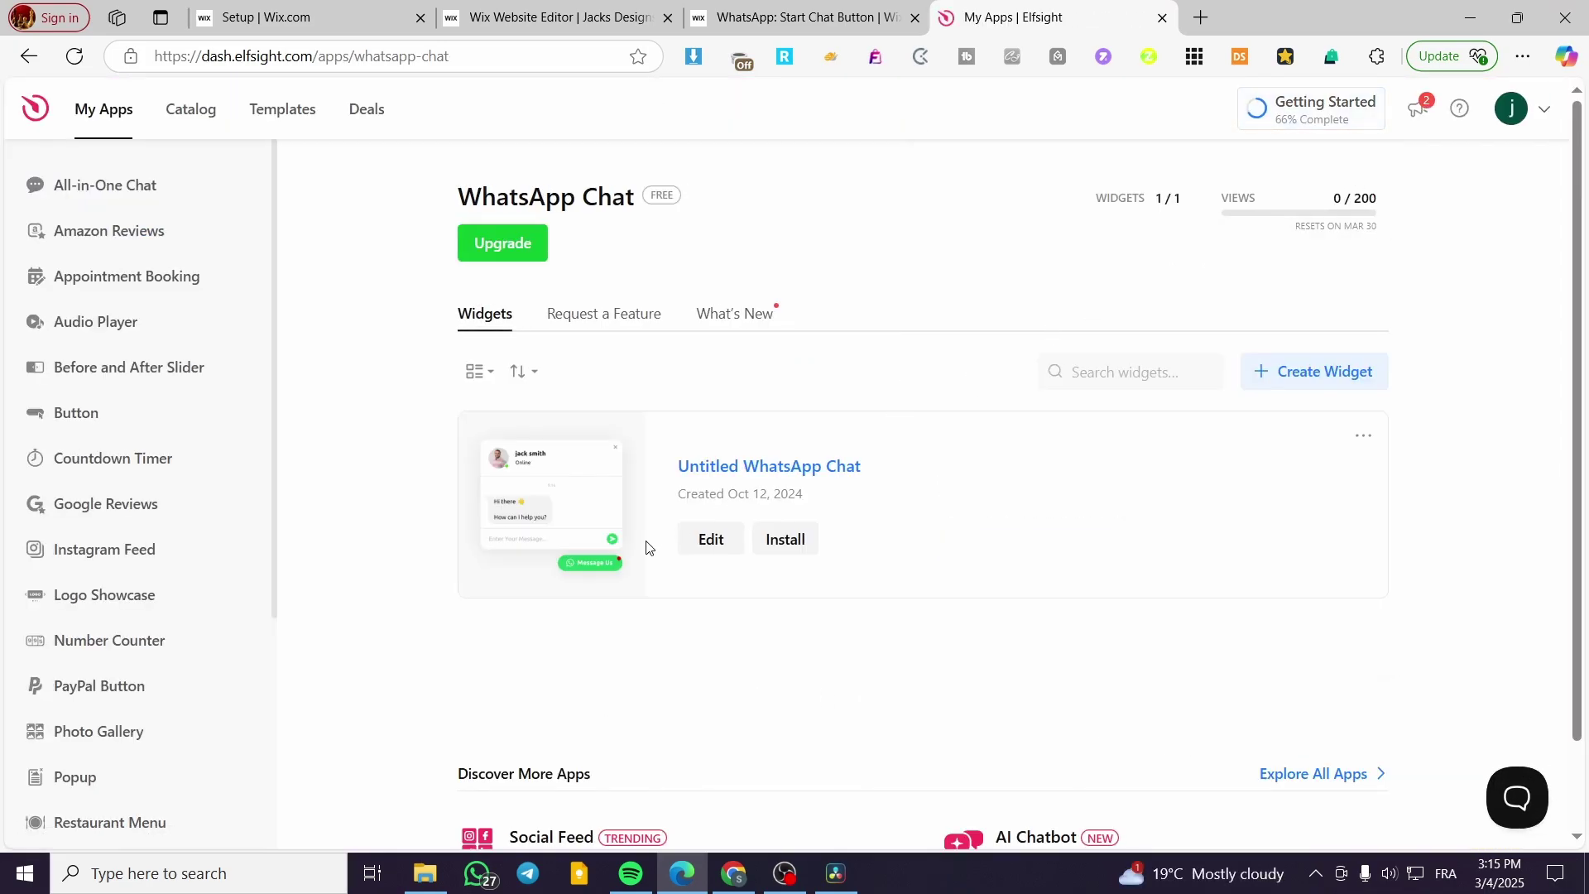
click(712, 540)
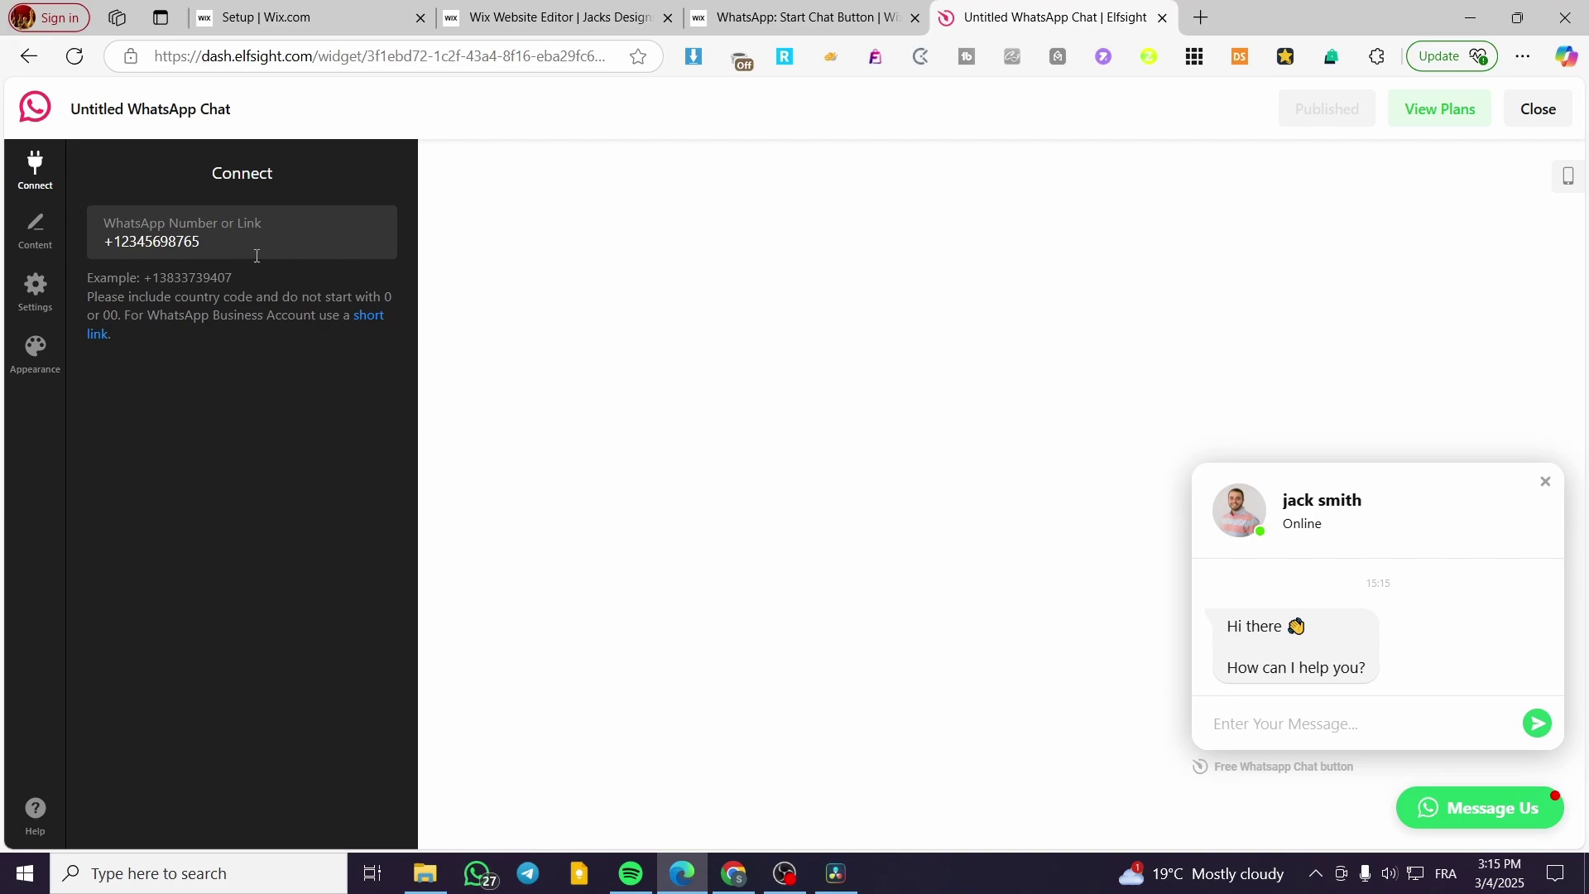
Review the WhatsApp Chat widget's connection, content, position and appearance options, and collapse the chat window in the preview.
click(36, 228)
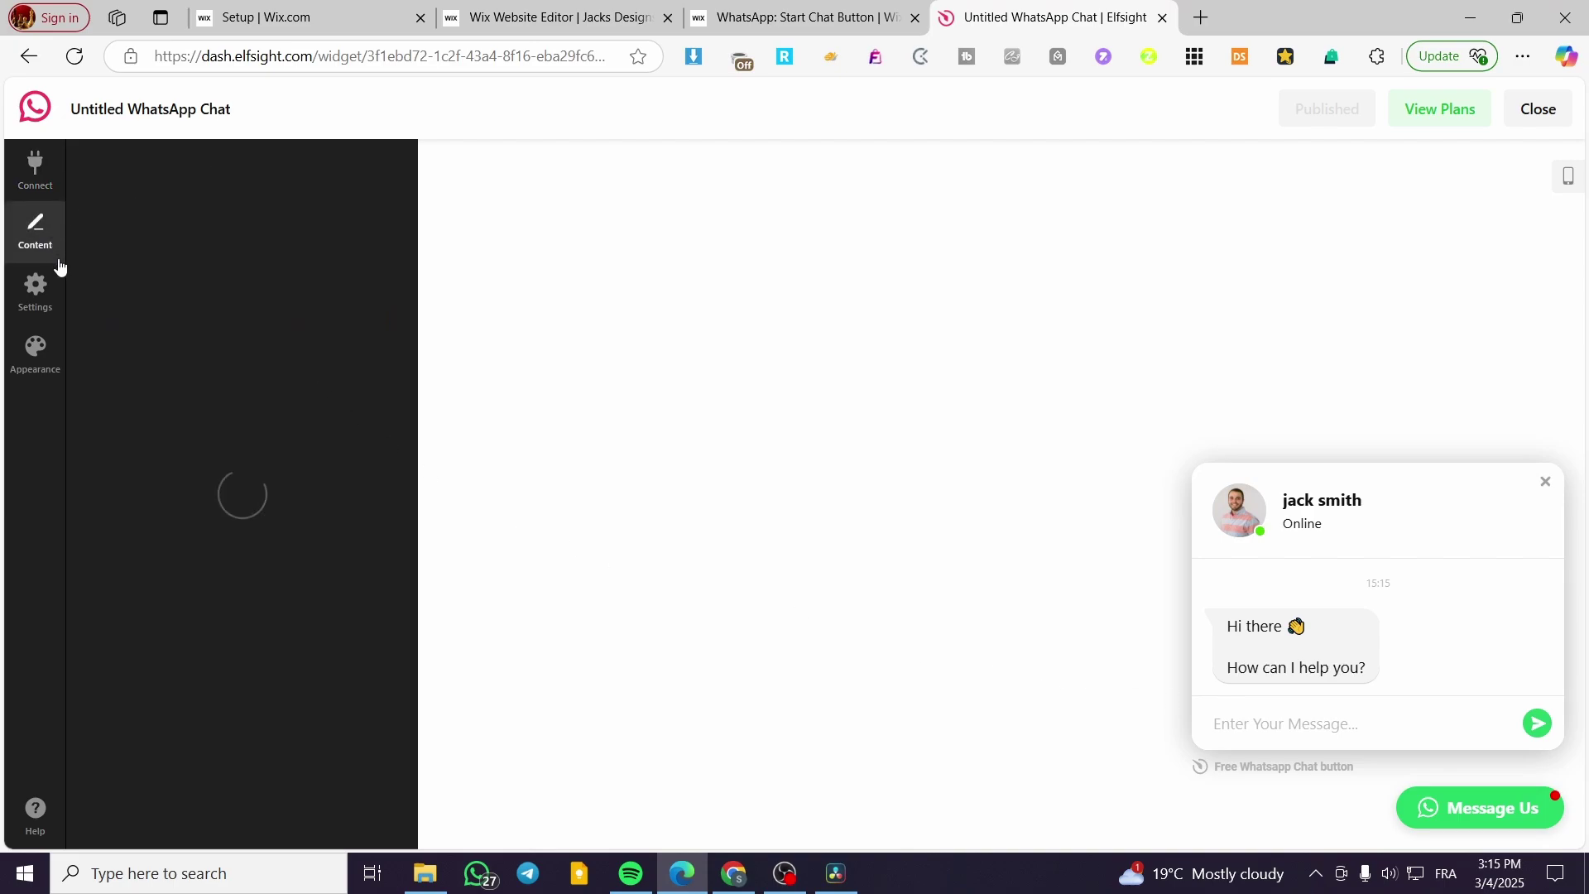
click(36, 191)
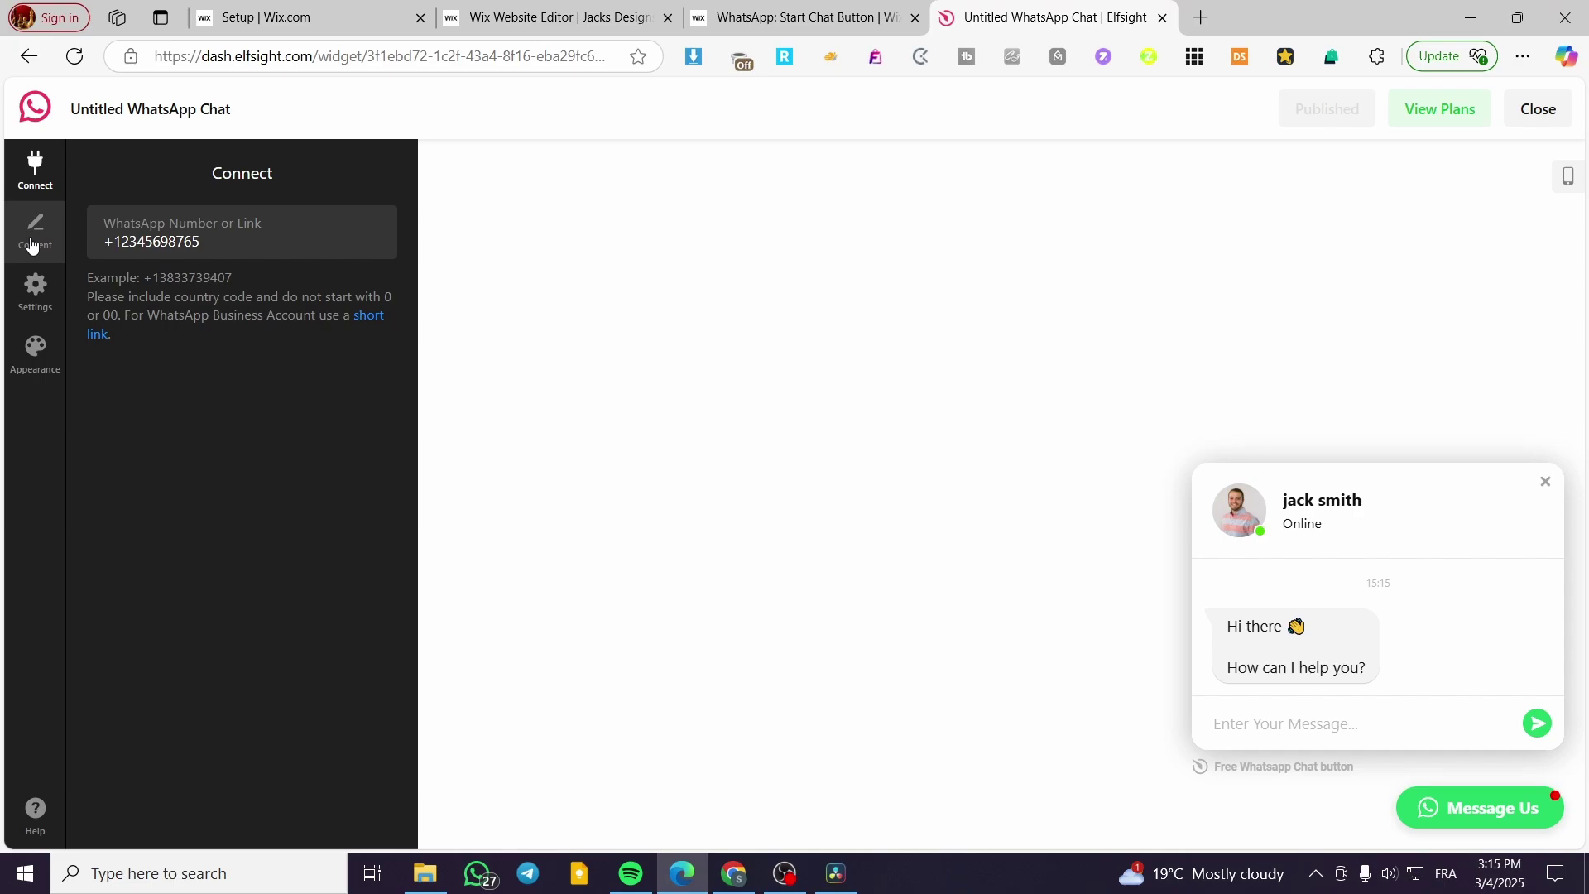
click(33, 243)
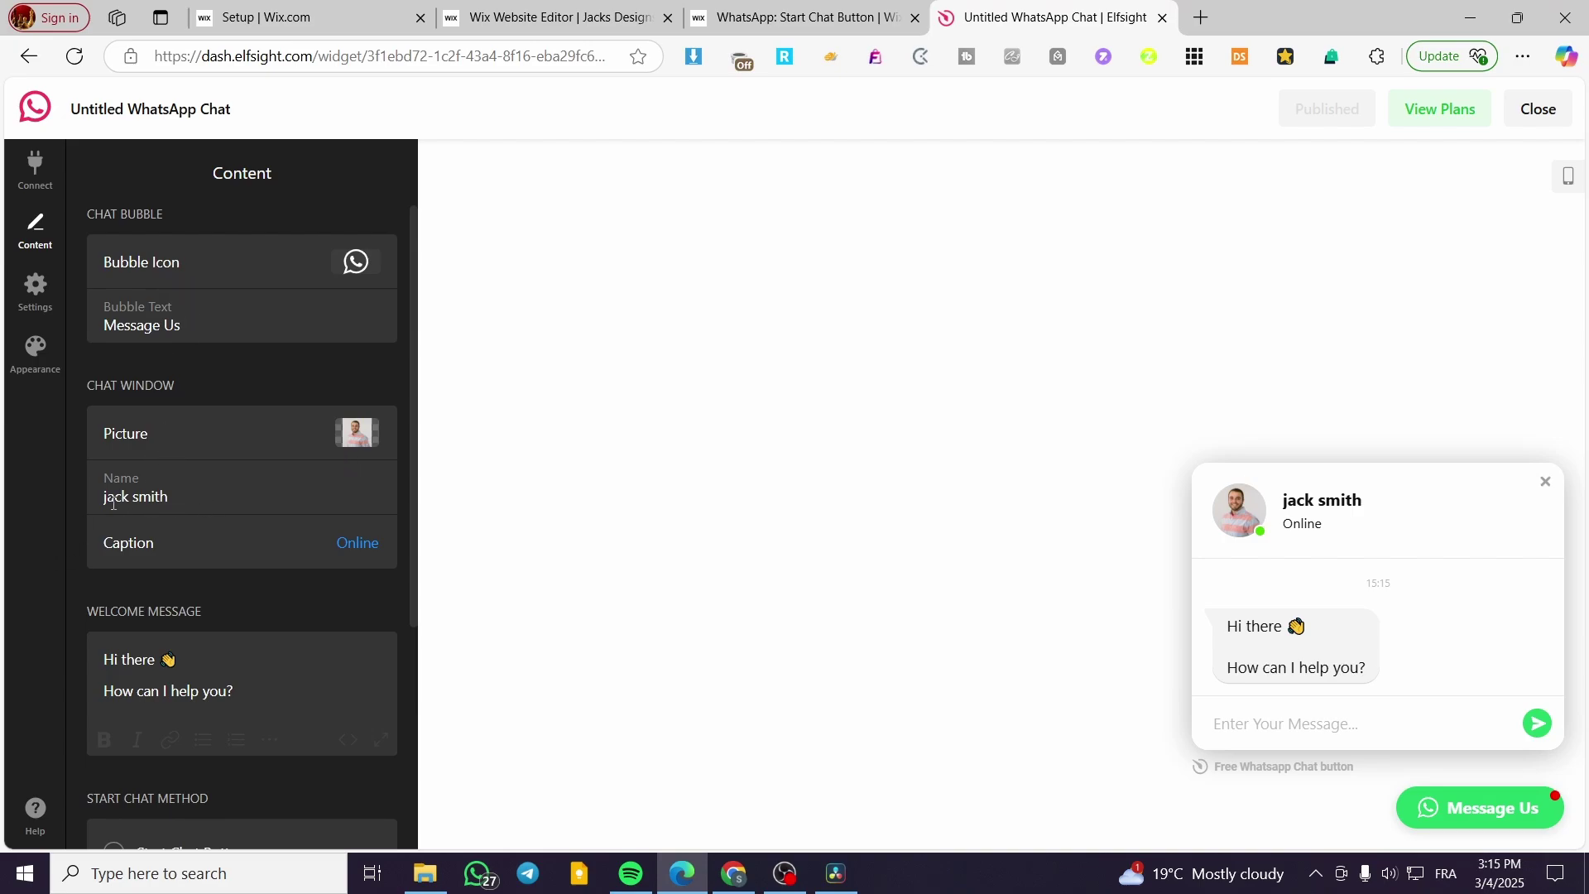
scroll(212, 563, down, 5)
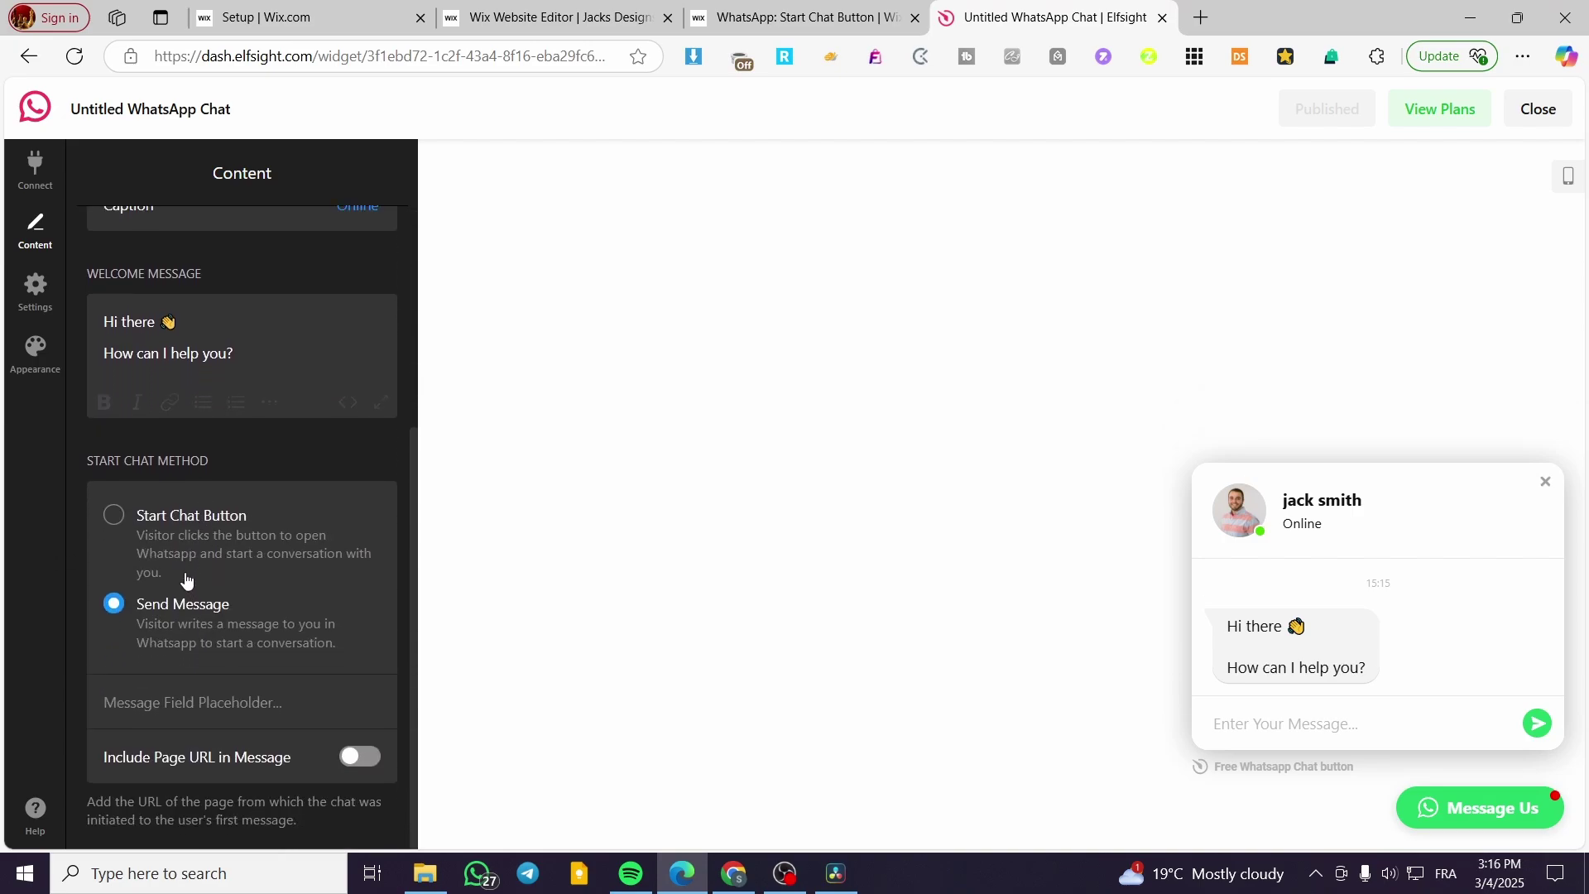
click(55, 306)
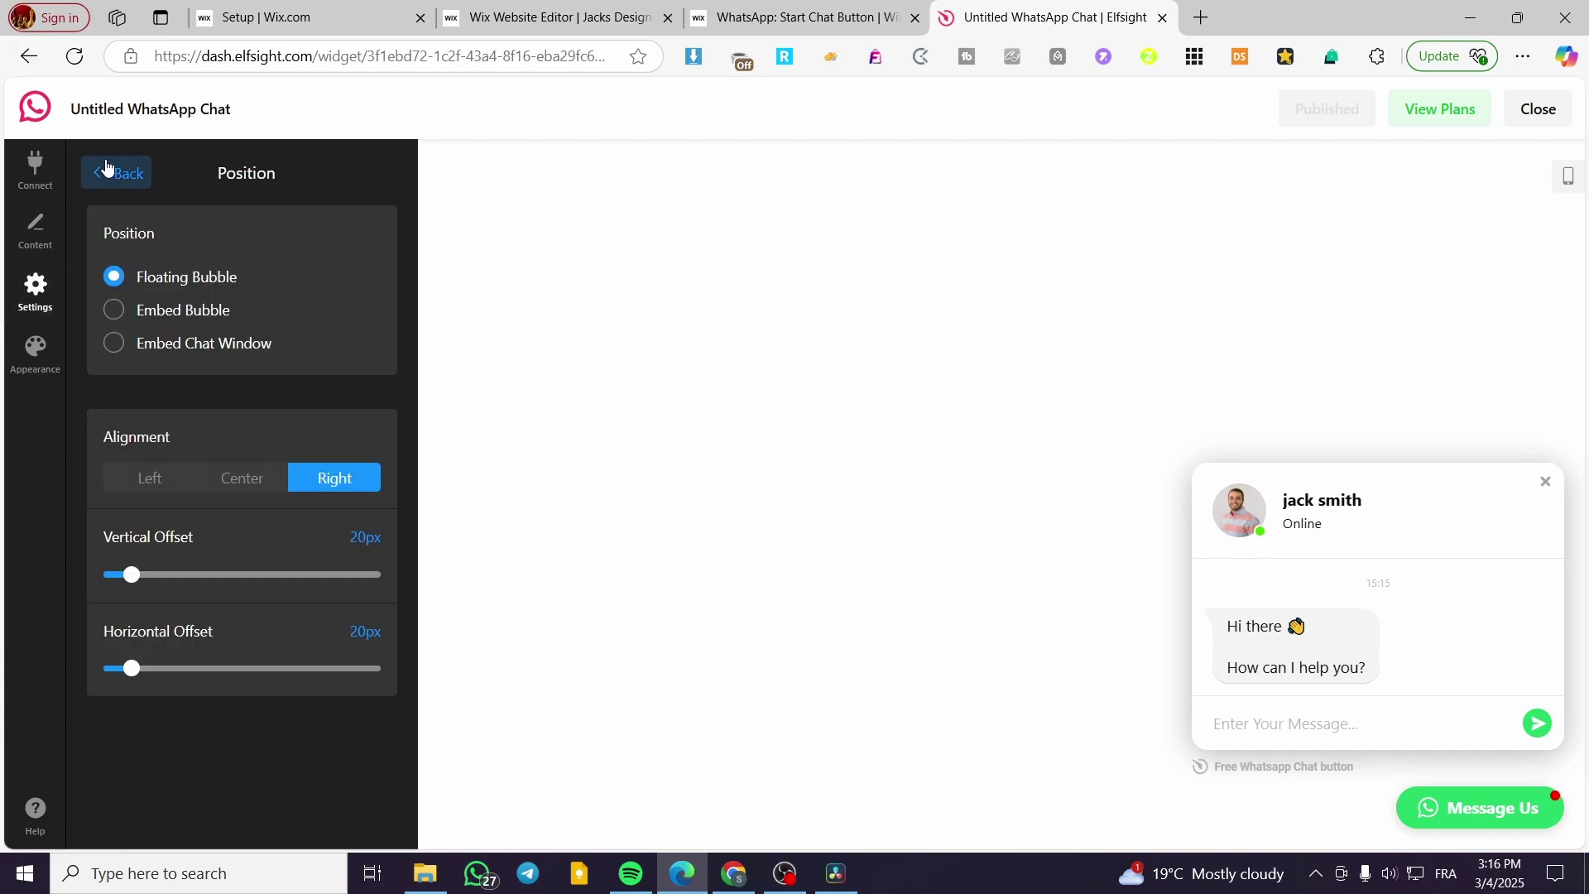
click(106, 168)
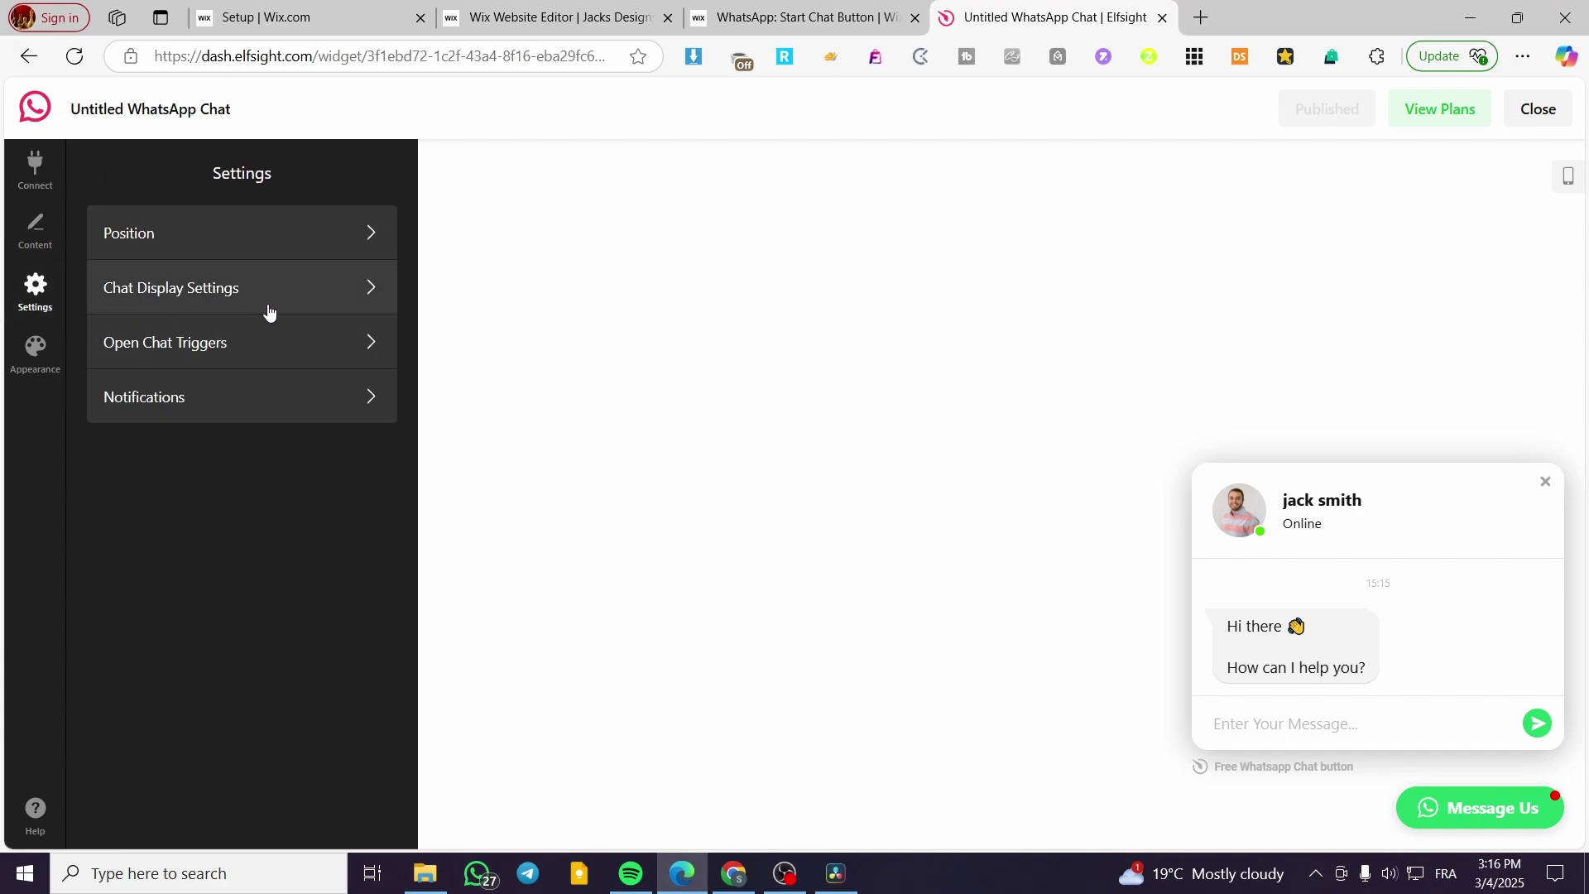
click(34, 349)
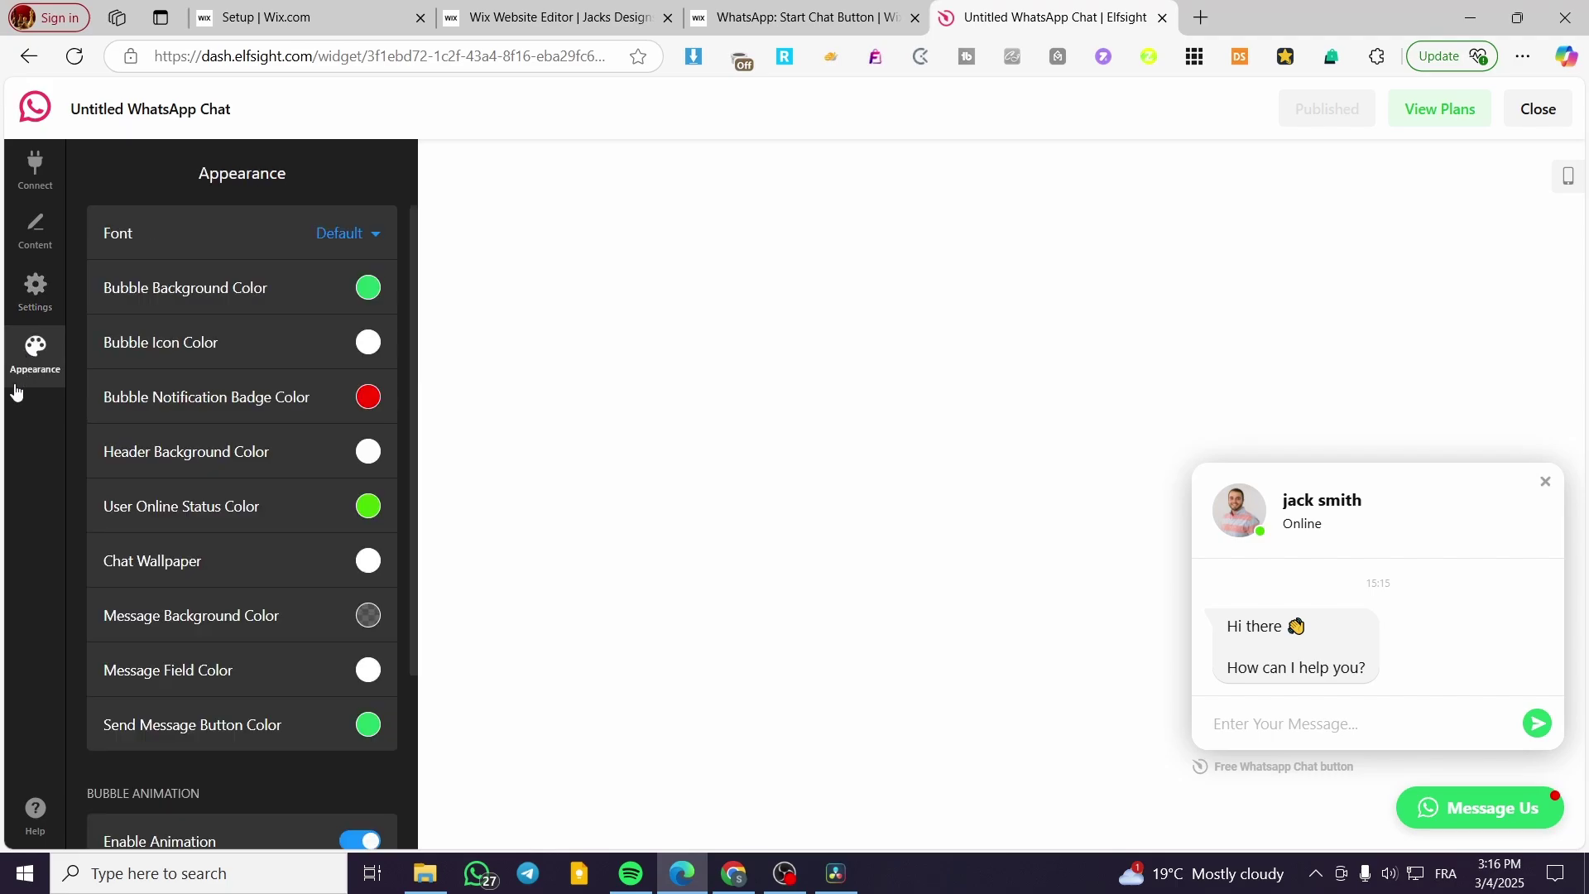
click(1545, 483)
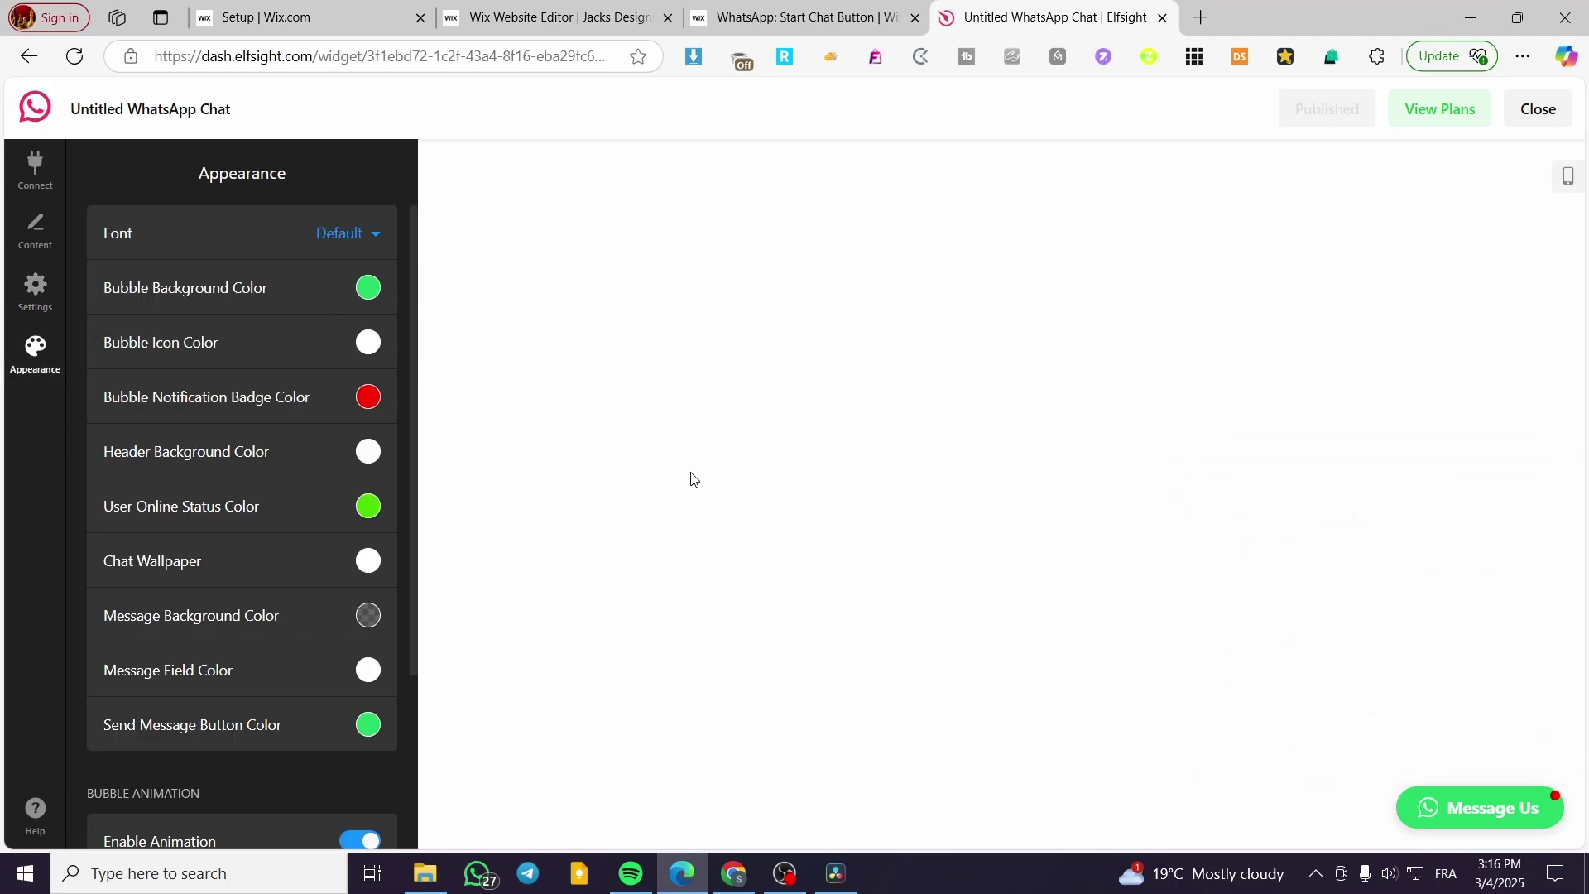
scroll(167, 565, down, 3)
scroll(250, 555, up, 3)
click(27, 238)
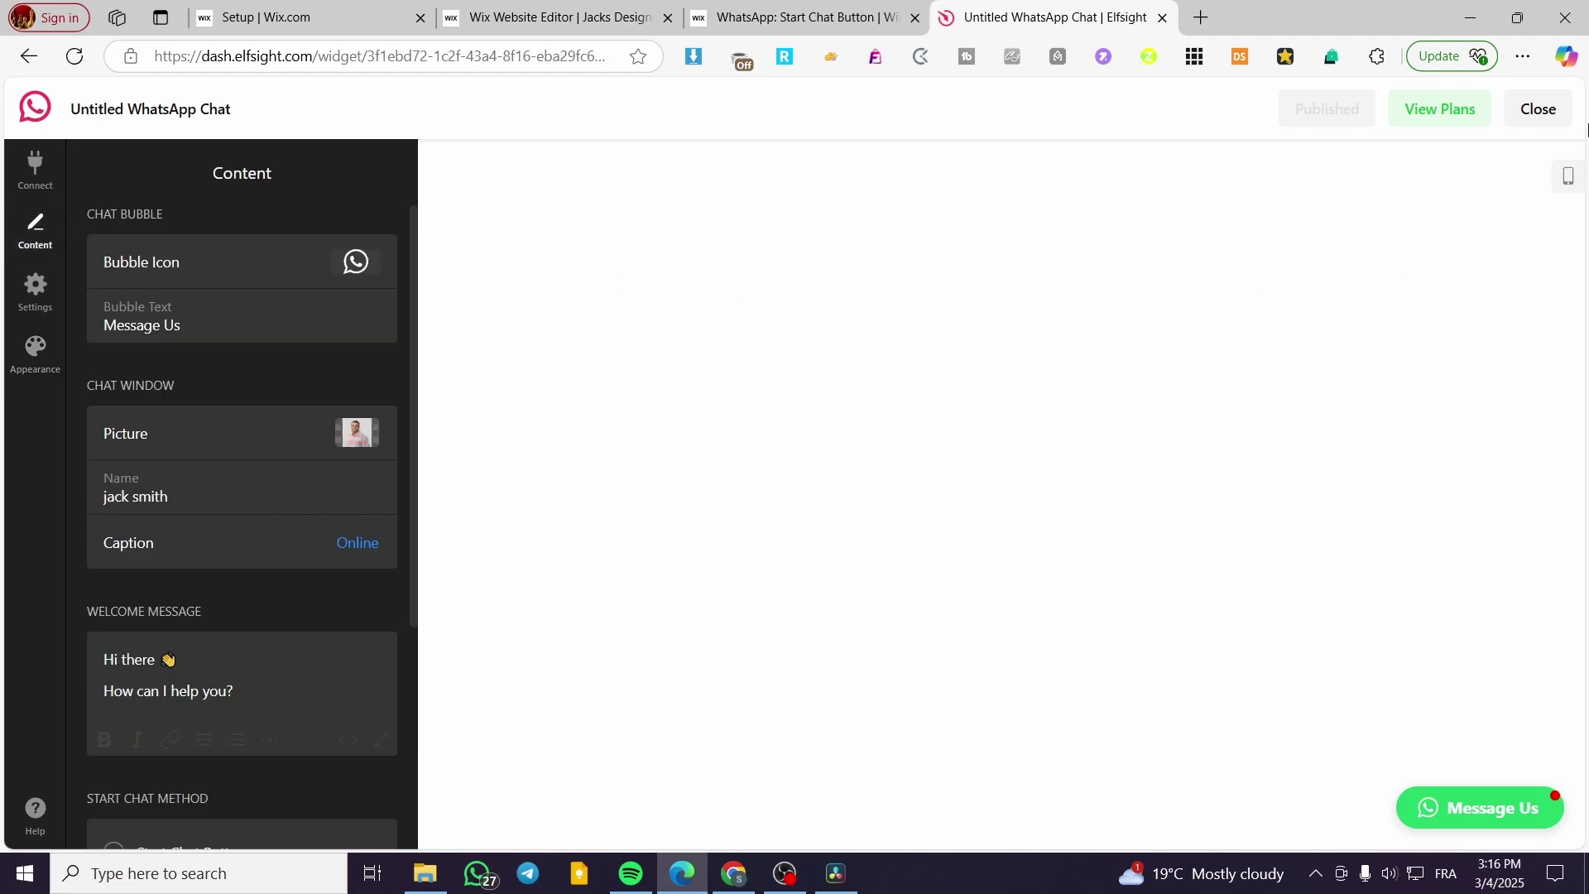
Close the widget editor and copy the installation embed code of the Untitled Audio Player widget.
click(1537, 109)
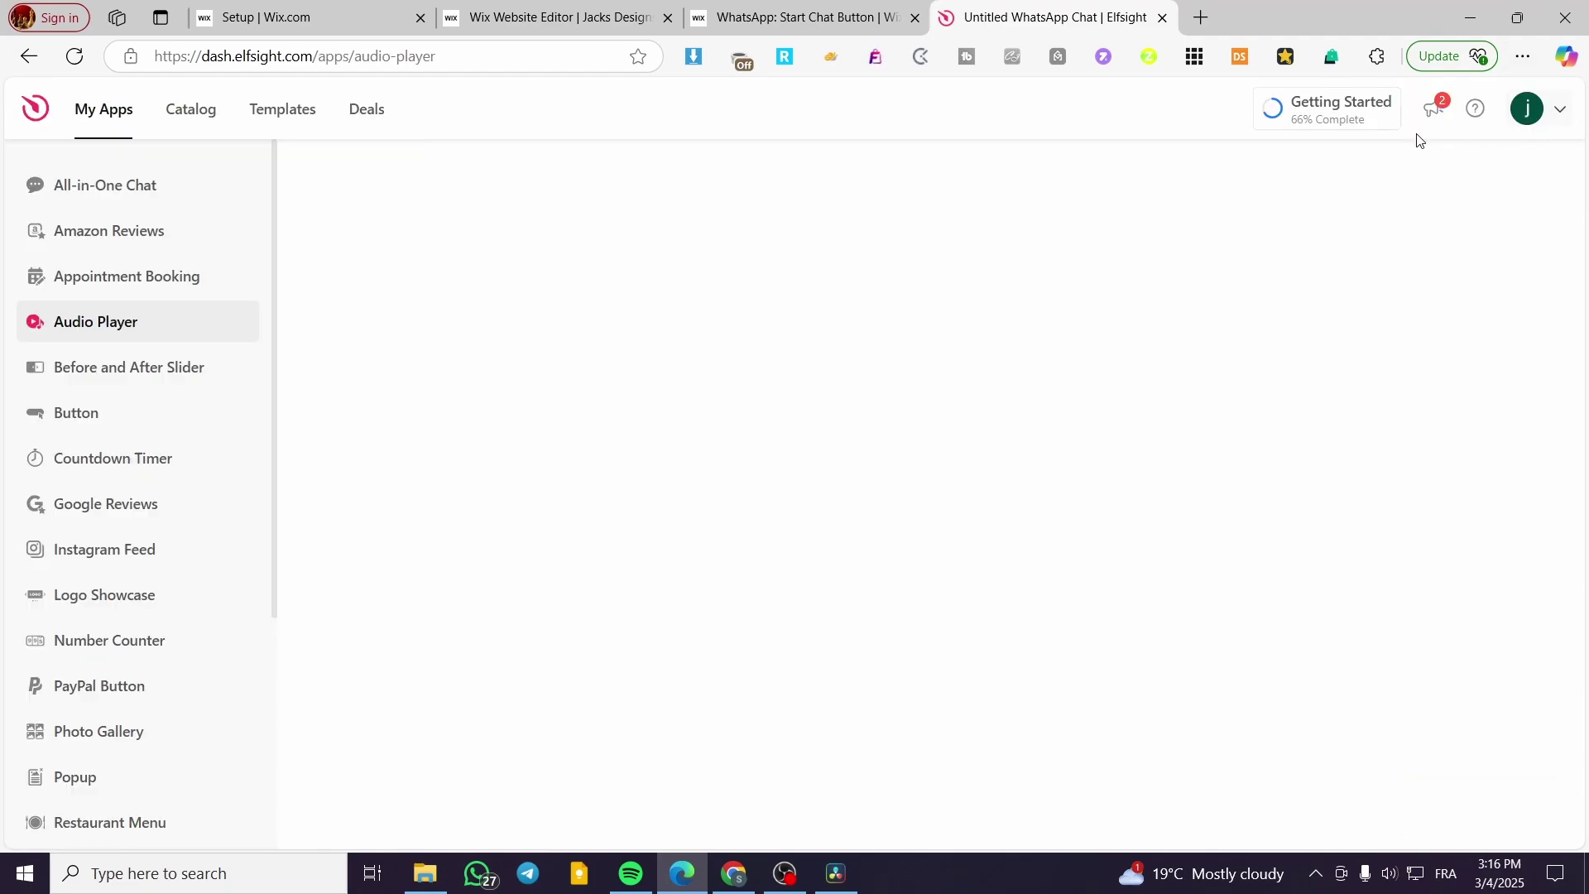
click(801, 549)
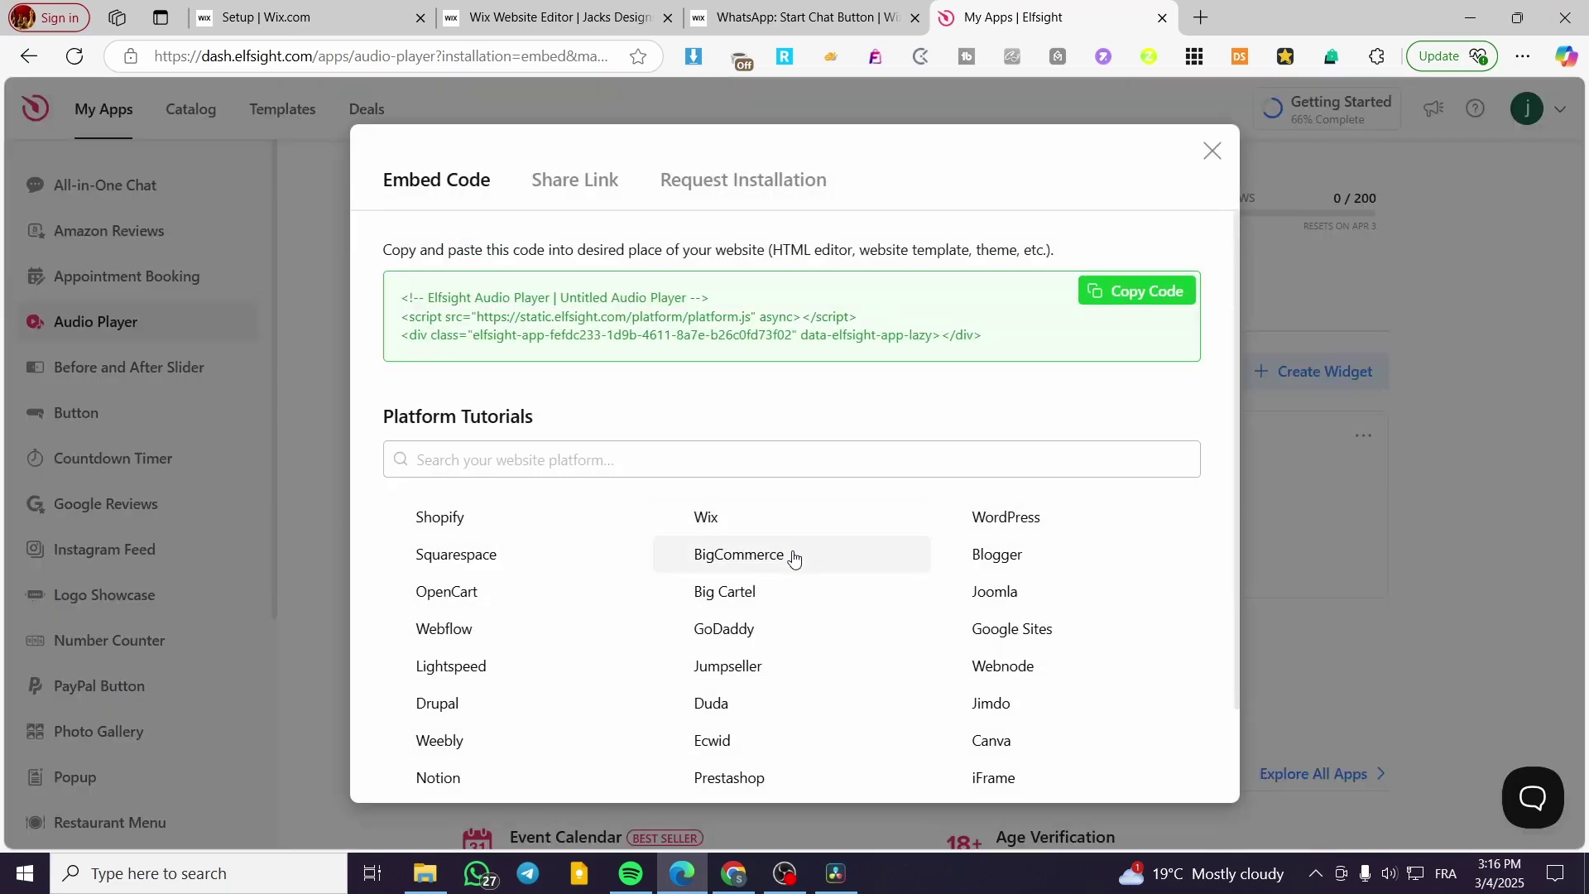
click(1141, 302)
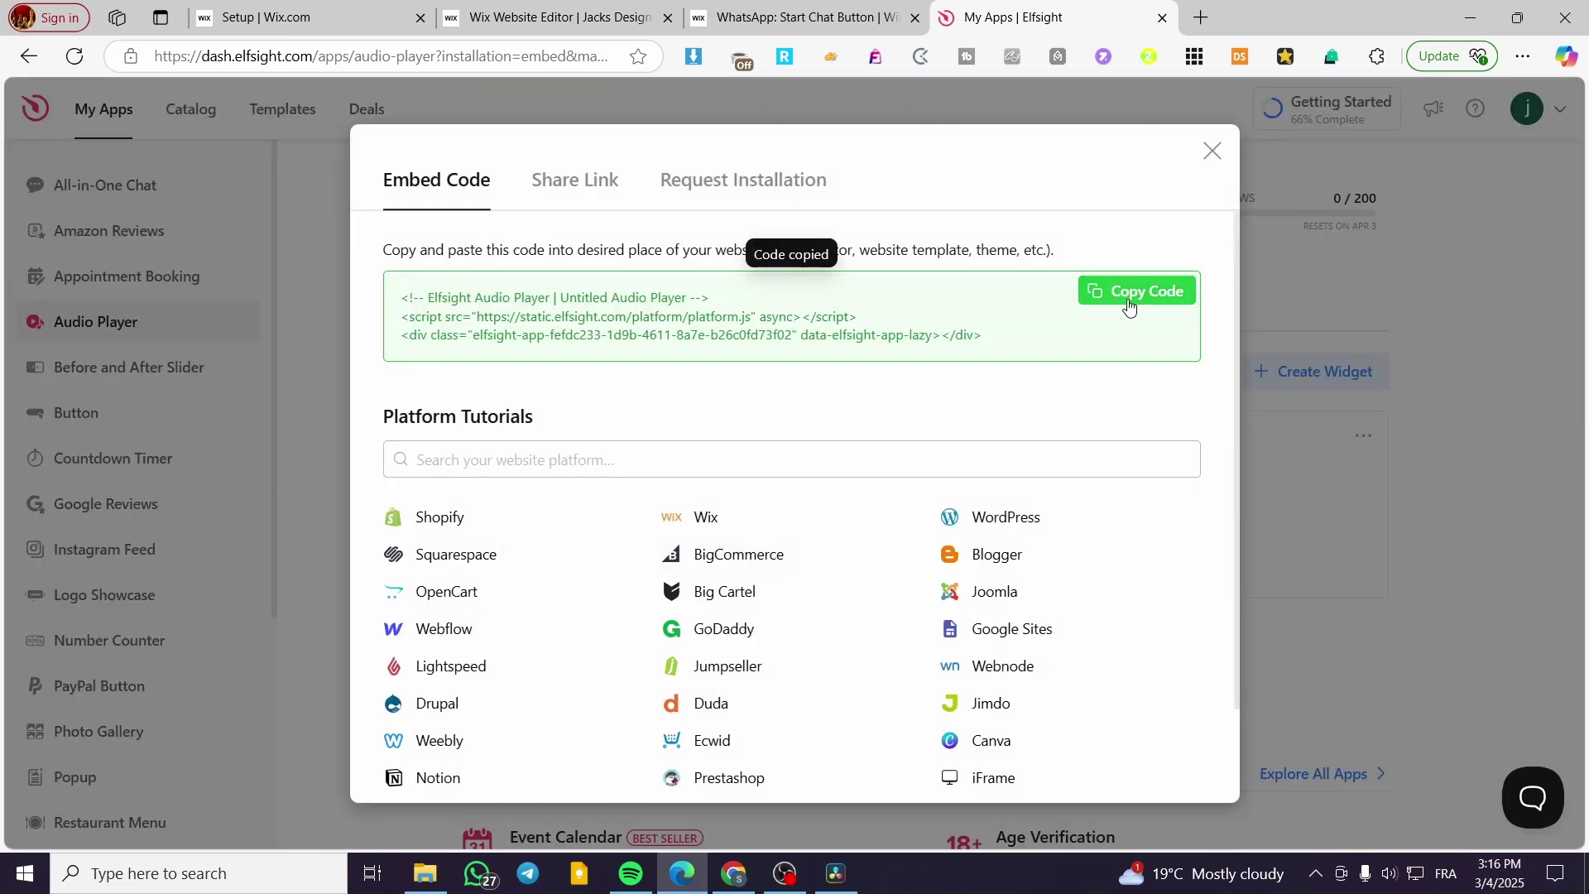
Return to the Wix editor and add a blank section beneath the portfolio section, above the footer of the Projects page.
click(554, 18)
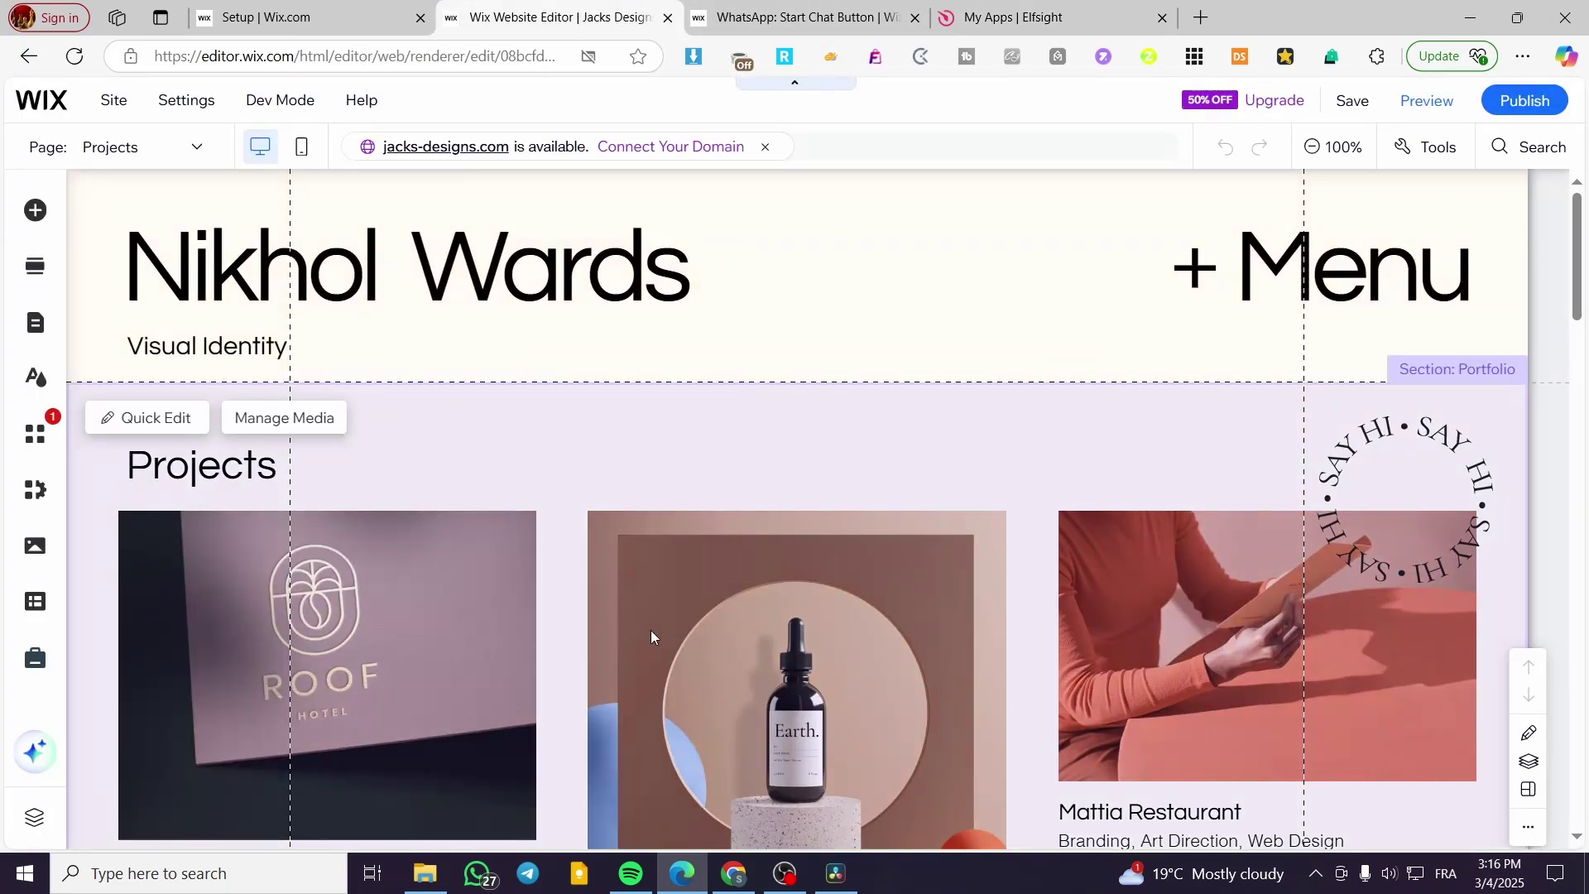
scroll(651, 632, down, 5)
scroll(860, 736, down, 5)
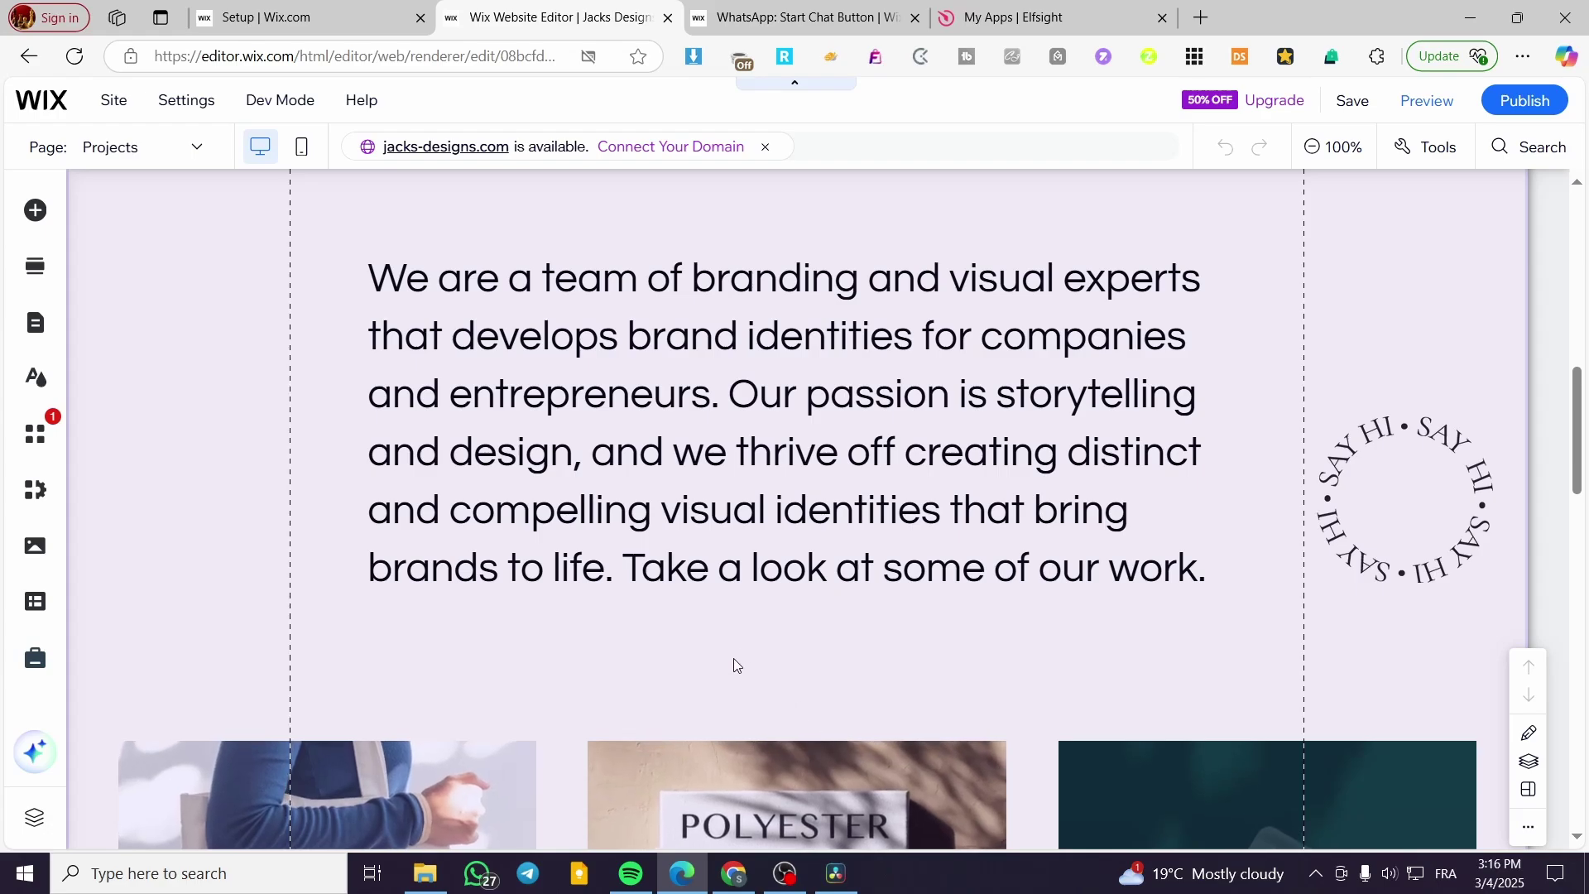
scroll(734, 658, down, 15)
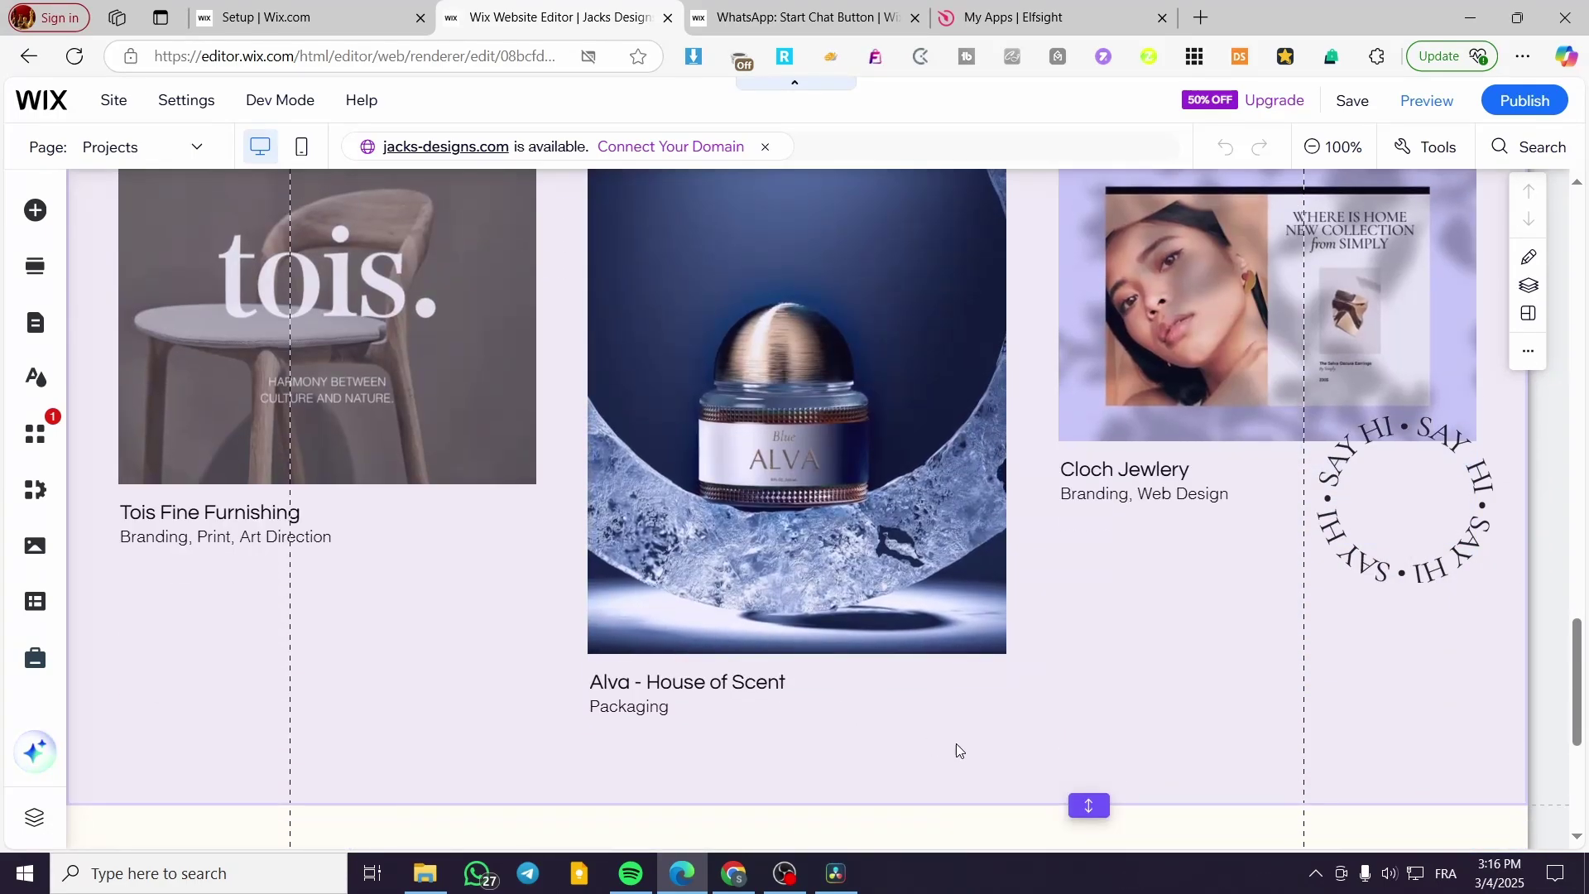
scroll(956, 743, down, 1)
click(796, 703)
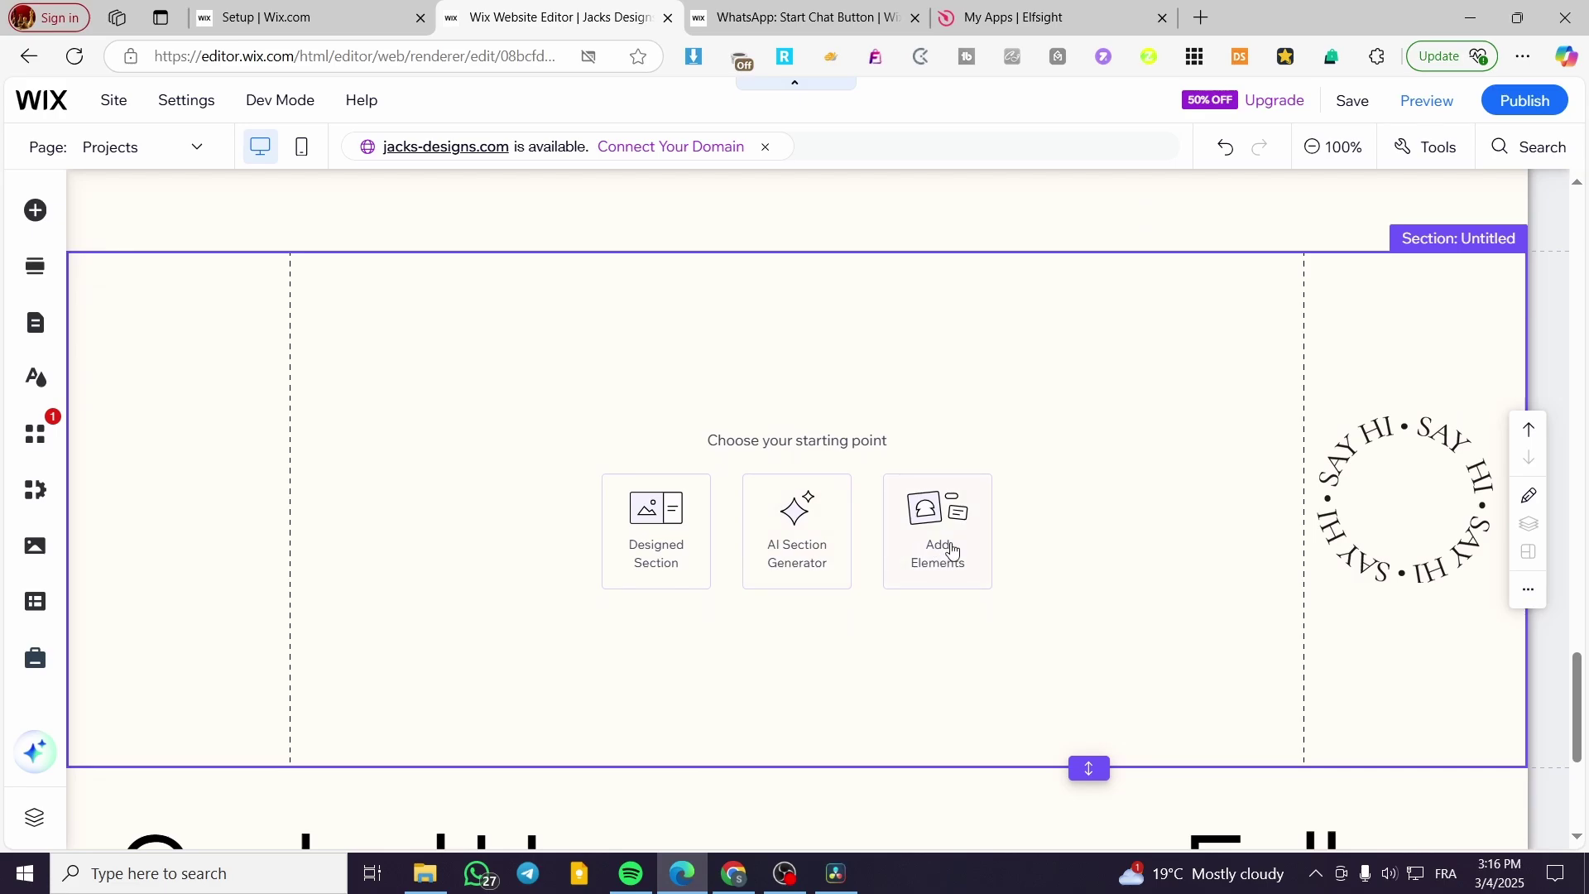
Add an Embed HTML element from the Embed Code elements to the new blank section.
click(953, 551)
click(115, 303)
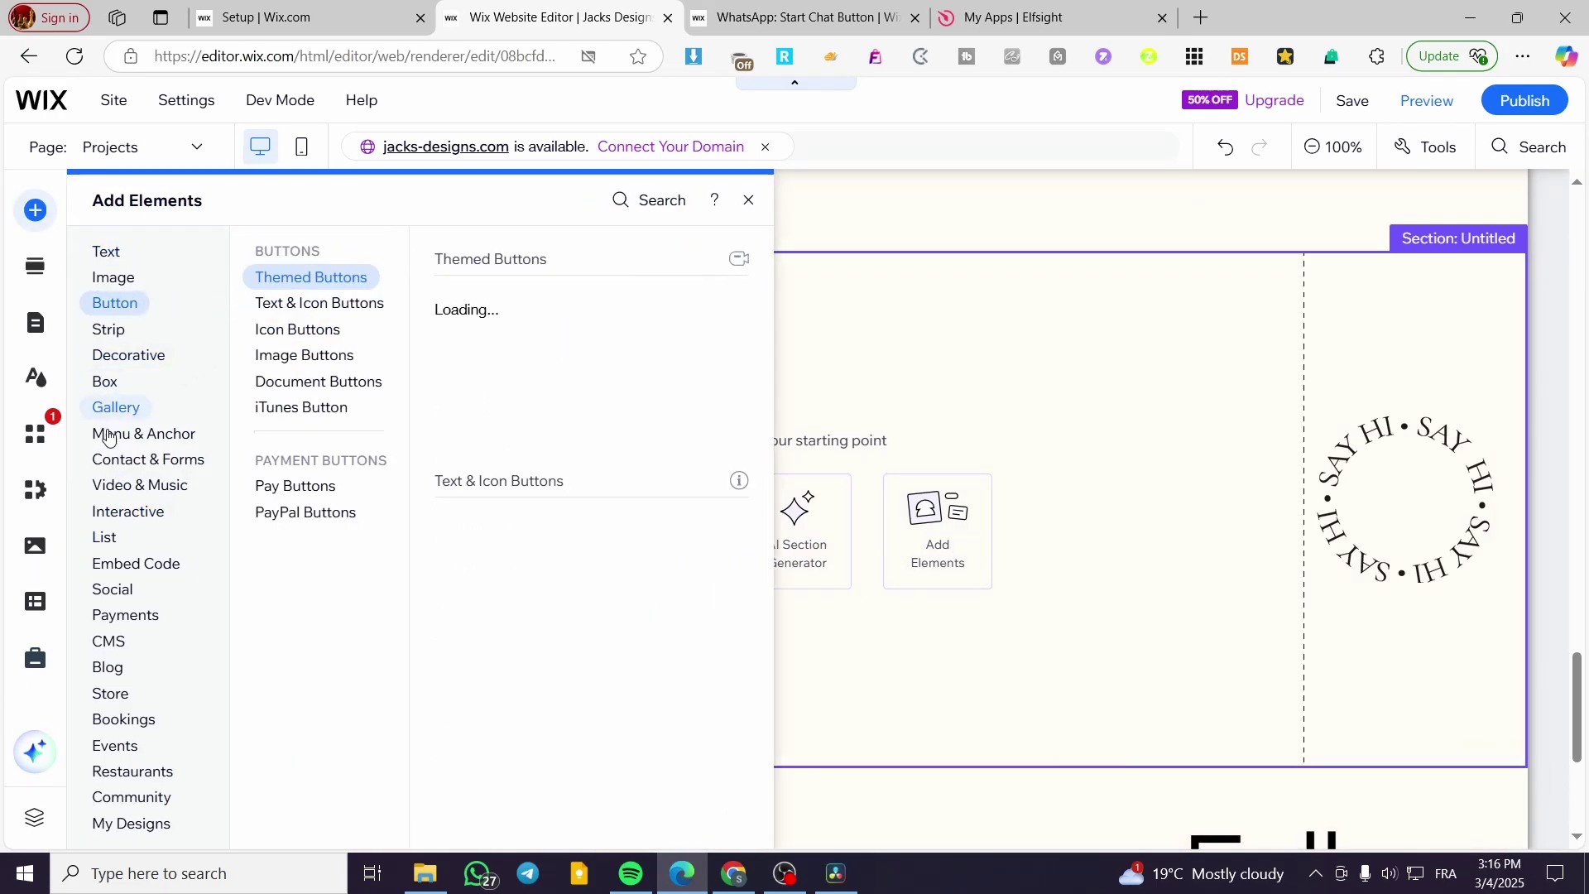
click(130, 571)
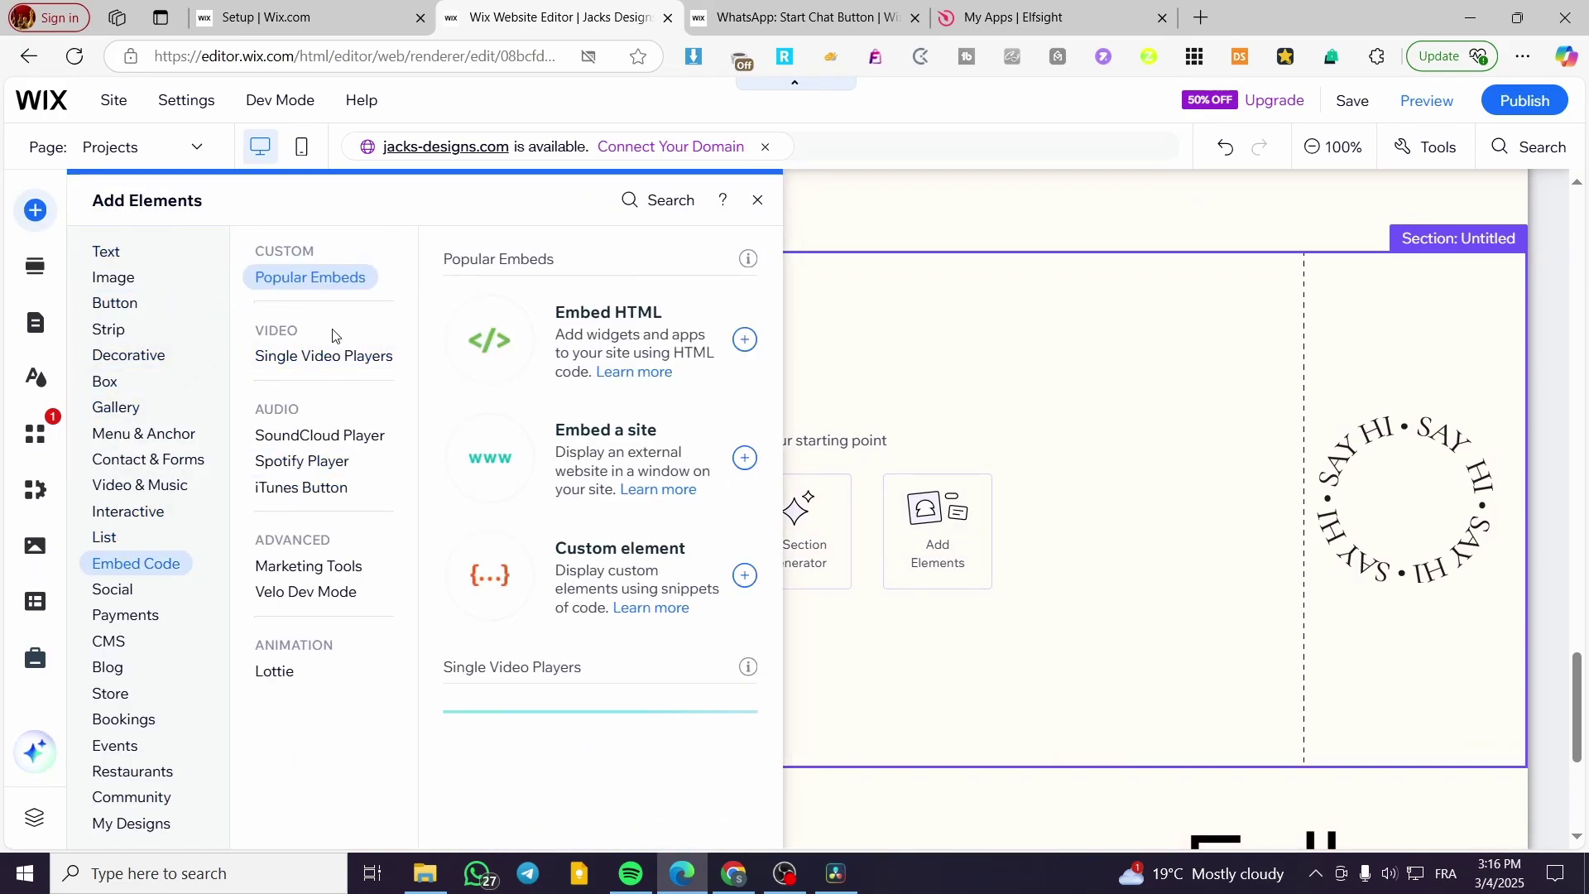
click(615, 346)
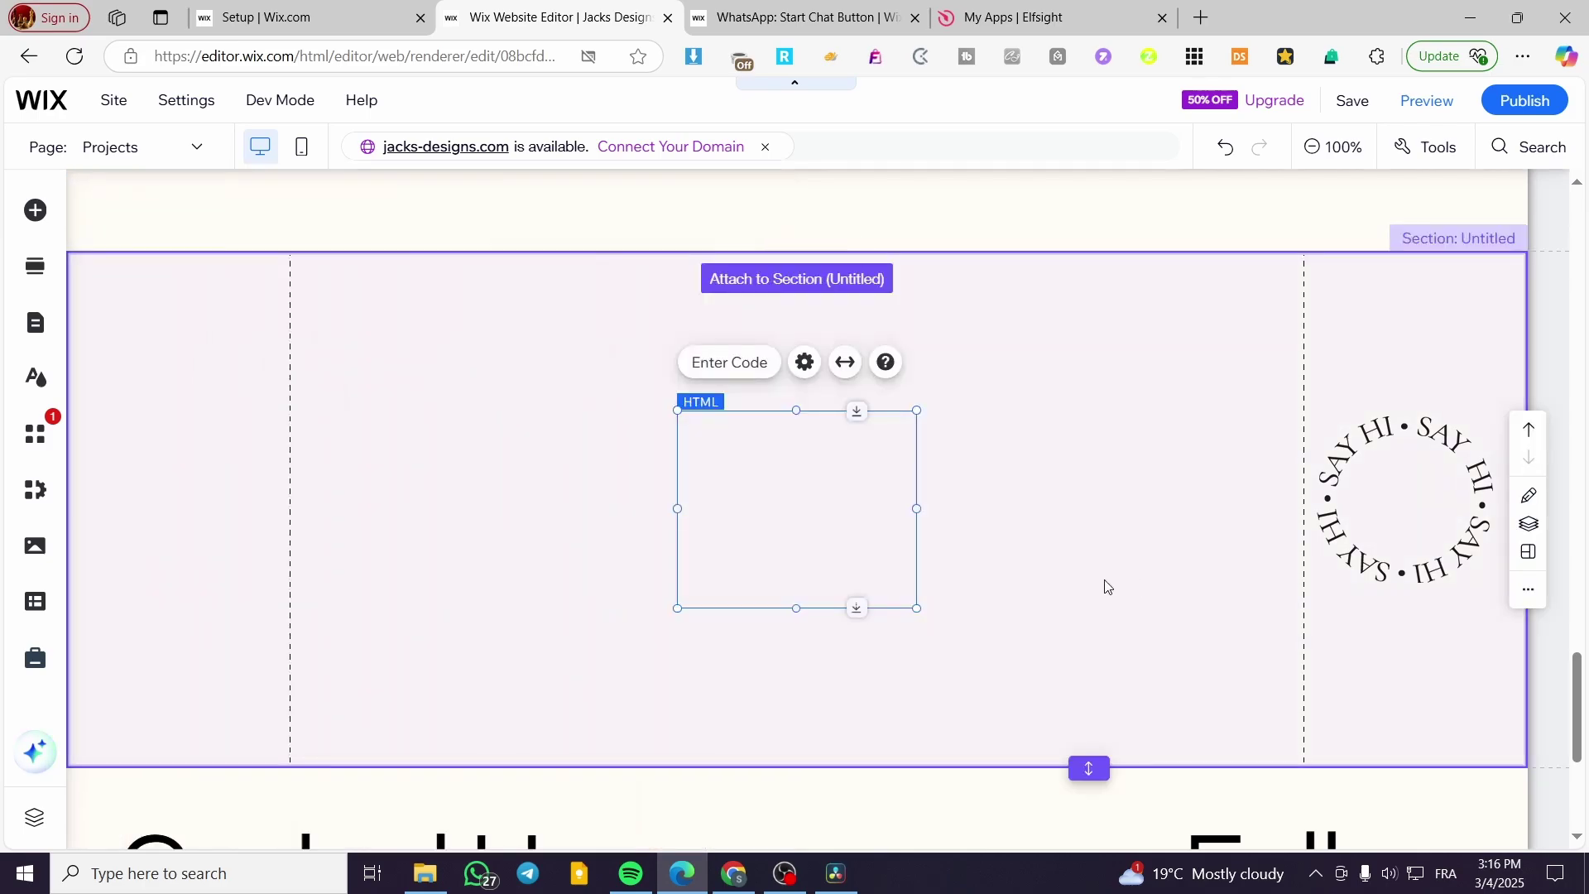
Paste the copied Elfsight Audio Player embed code into the HTML element, update it, and close its settings.
key(ctrl+v)
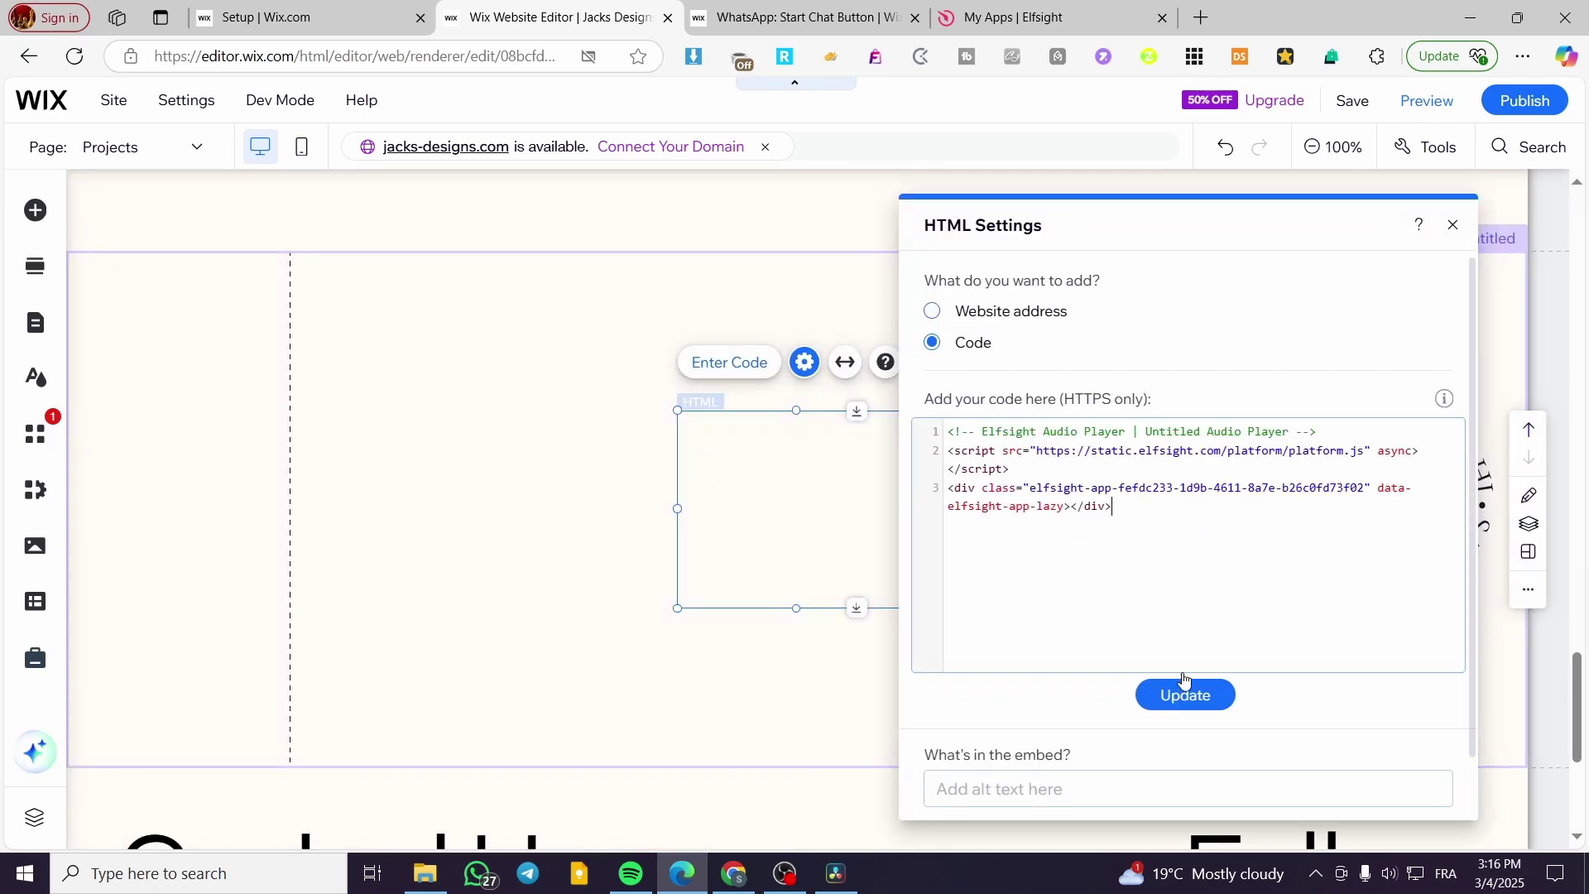
click(1186, 695)
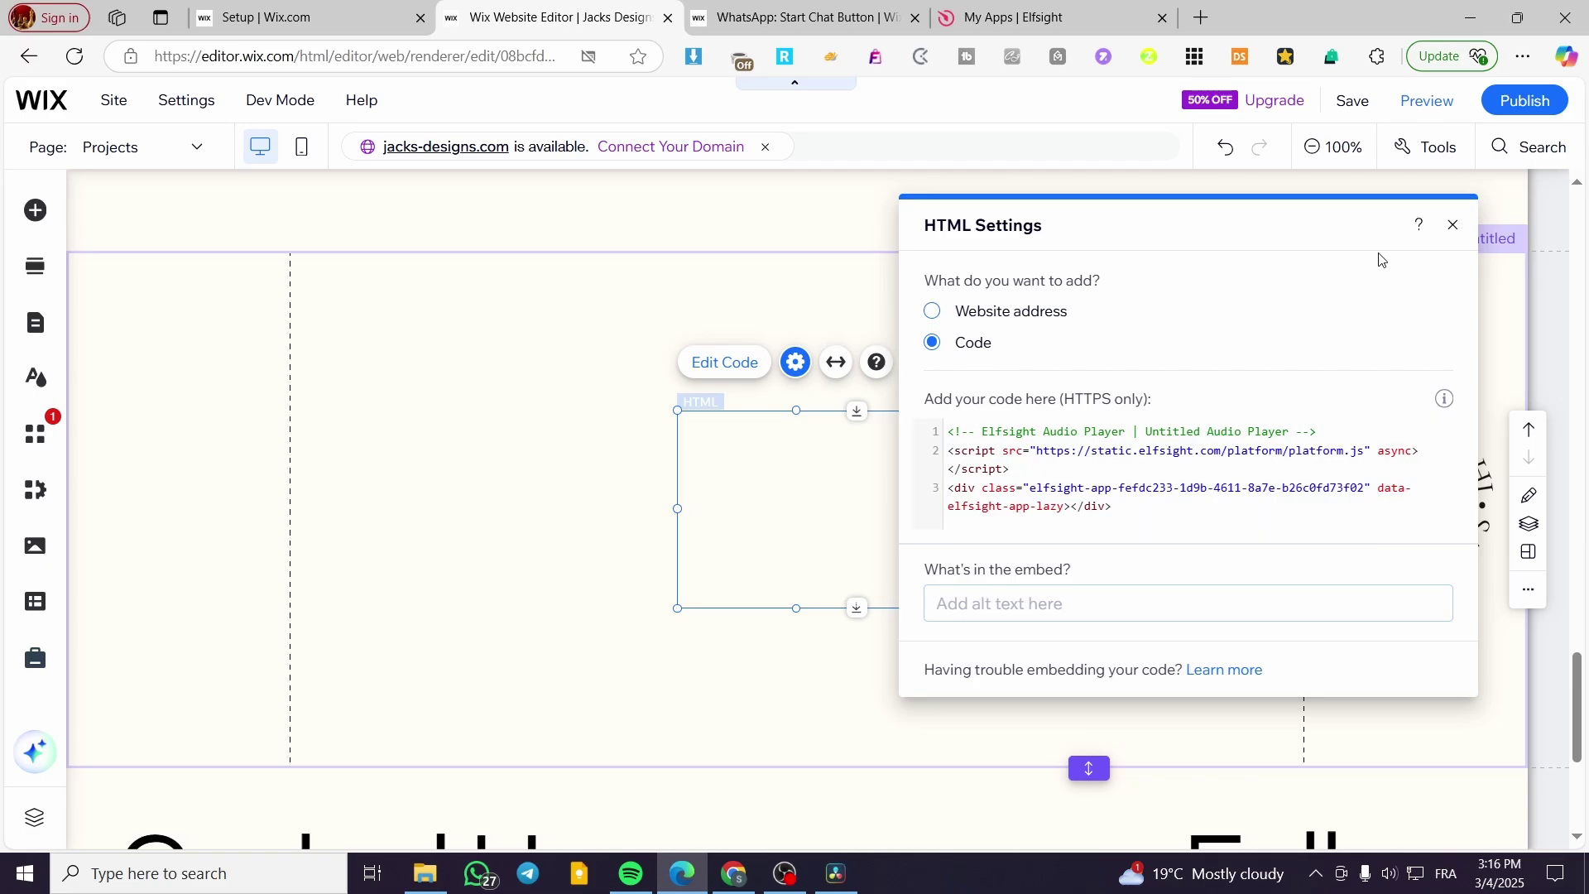
click(1450, 231)
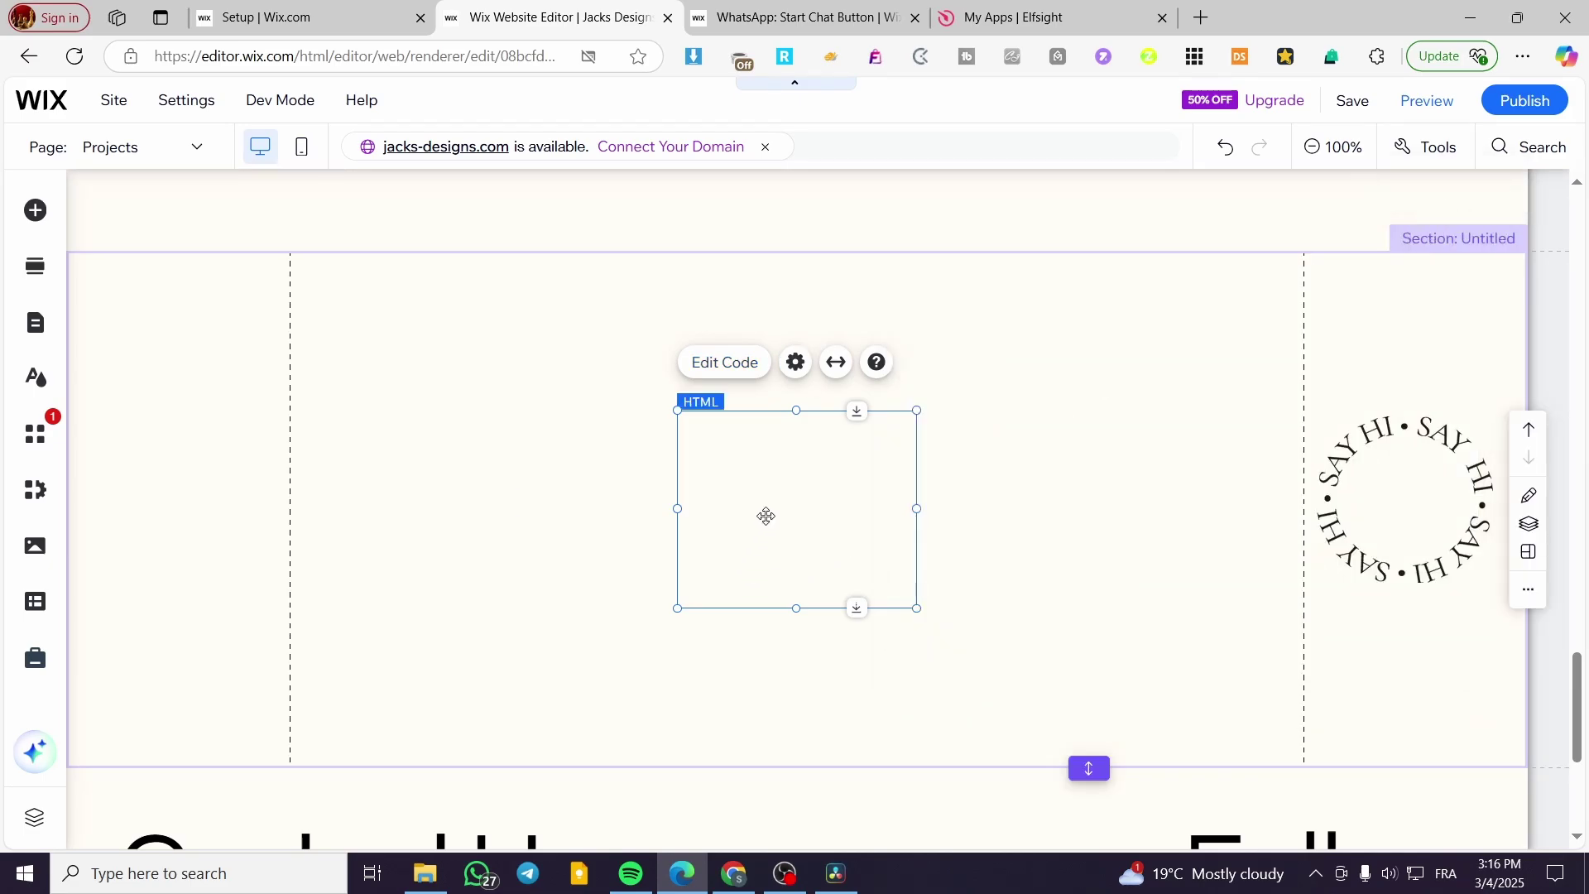
Move the HTML element to the section's lower-right corner and update it with the copied Elfsight code again.
drag(763, 514, 1377, 663)
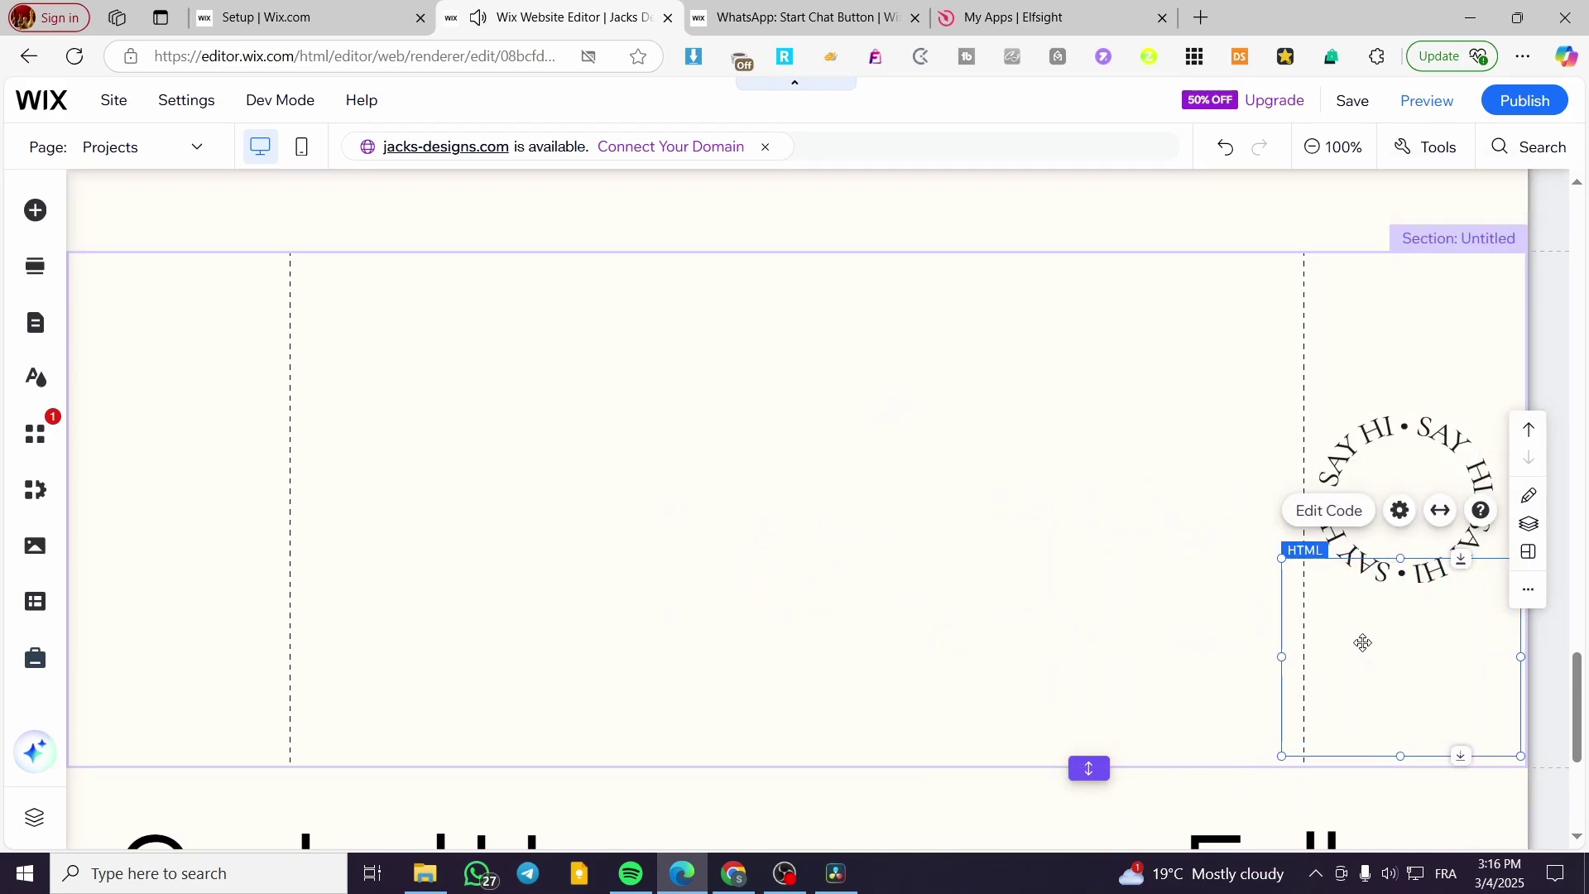
double_click(1357, 637)
key(ctrl+v)
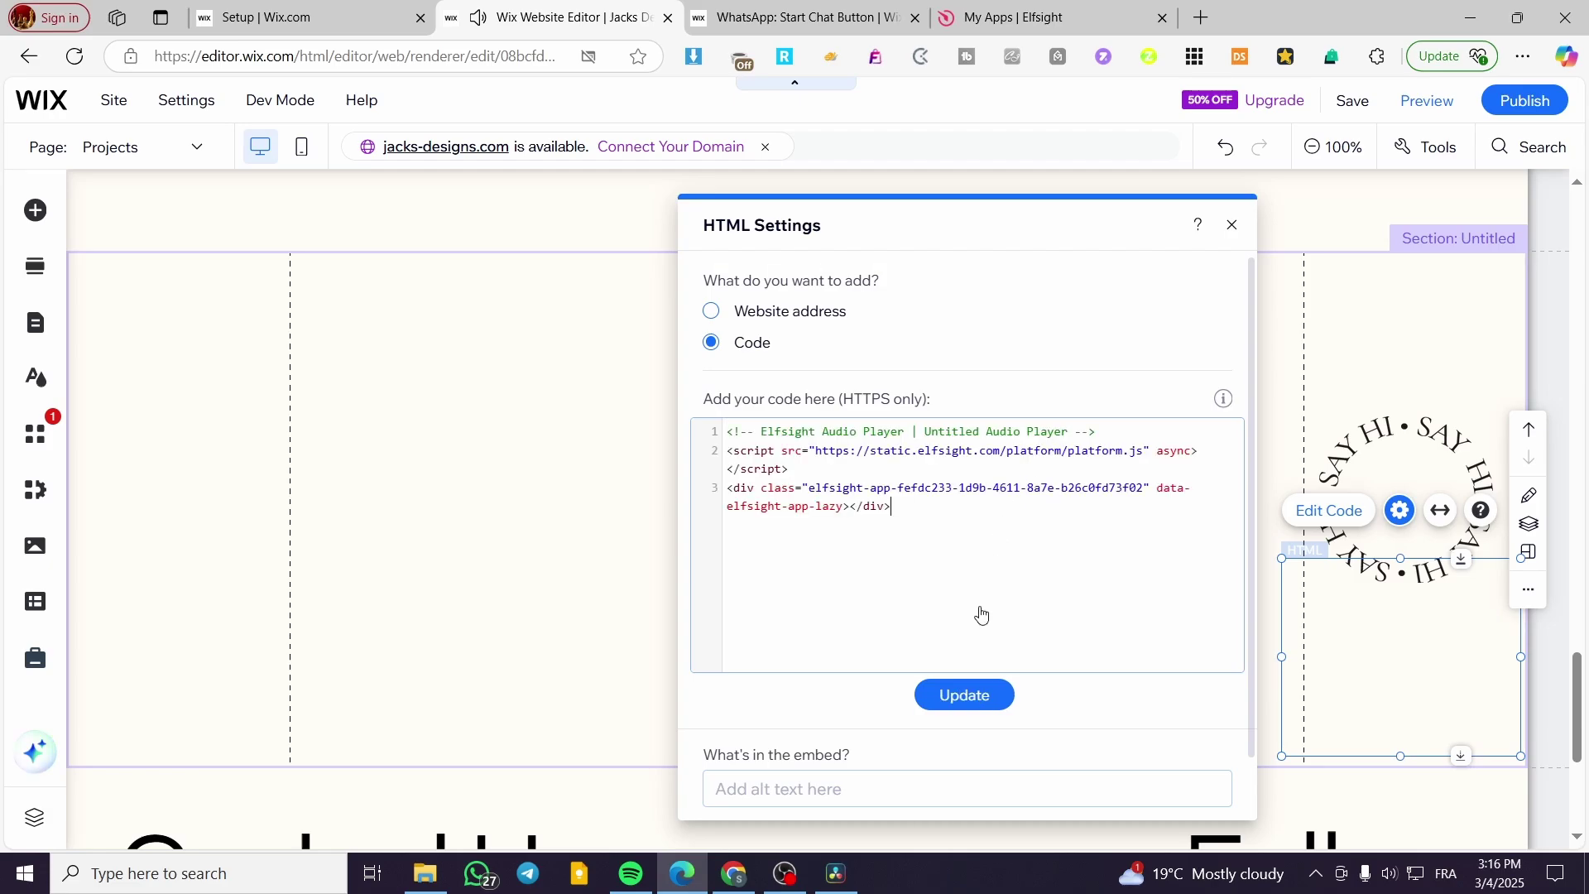
click(970, 694)
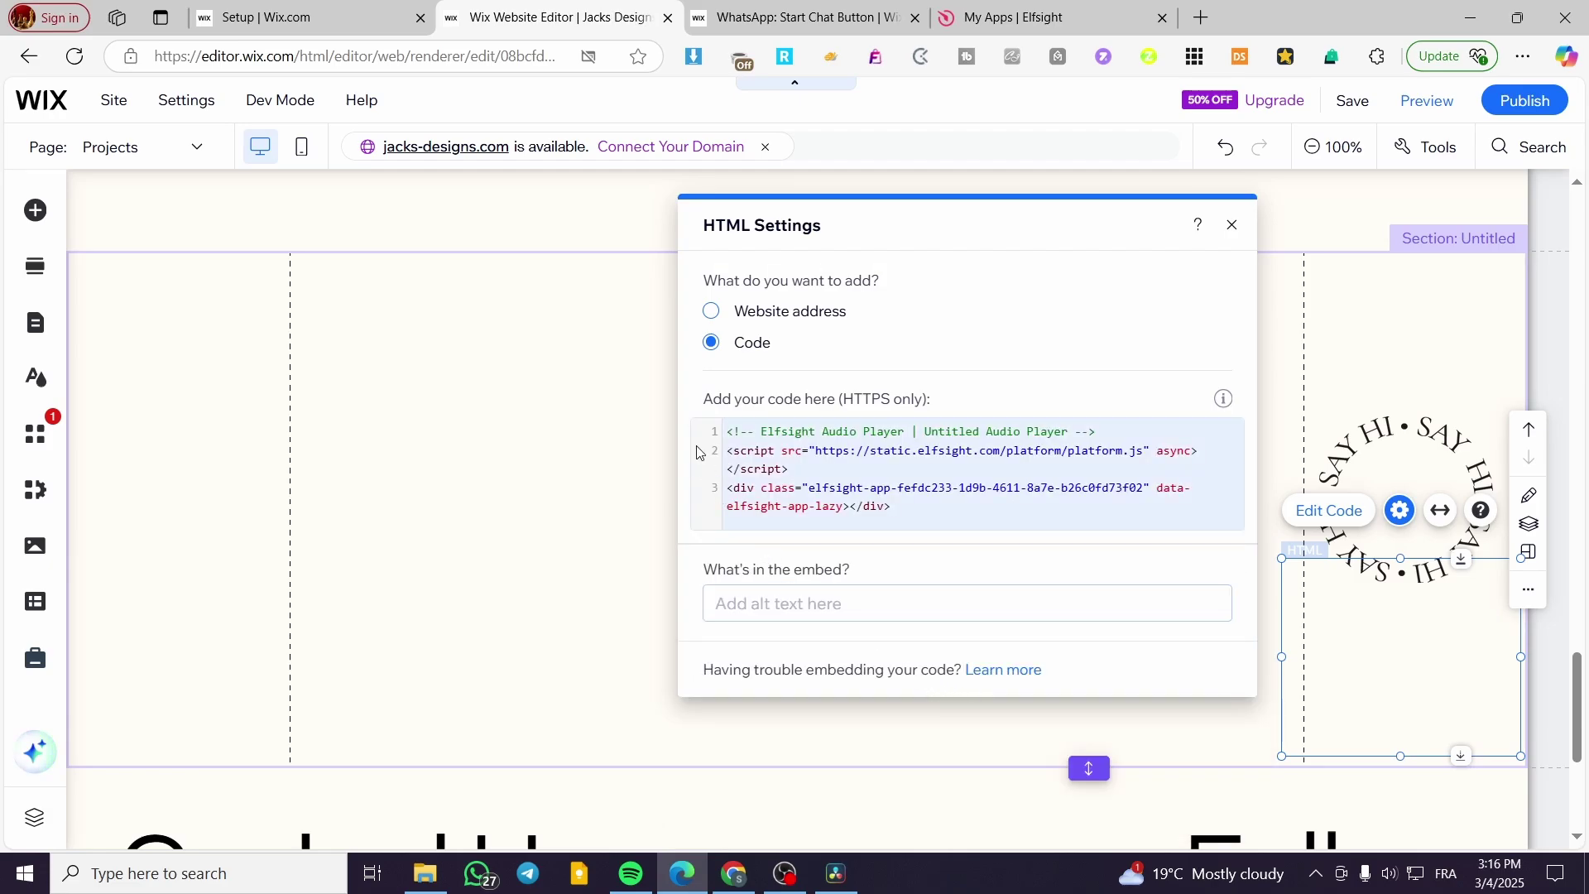
Reopen the HTML element's code, paste the copied Elfsight Audio Player code once more, and update the element.
click(1332, 517)
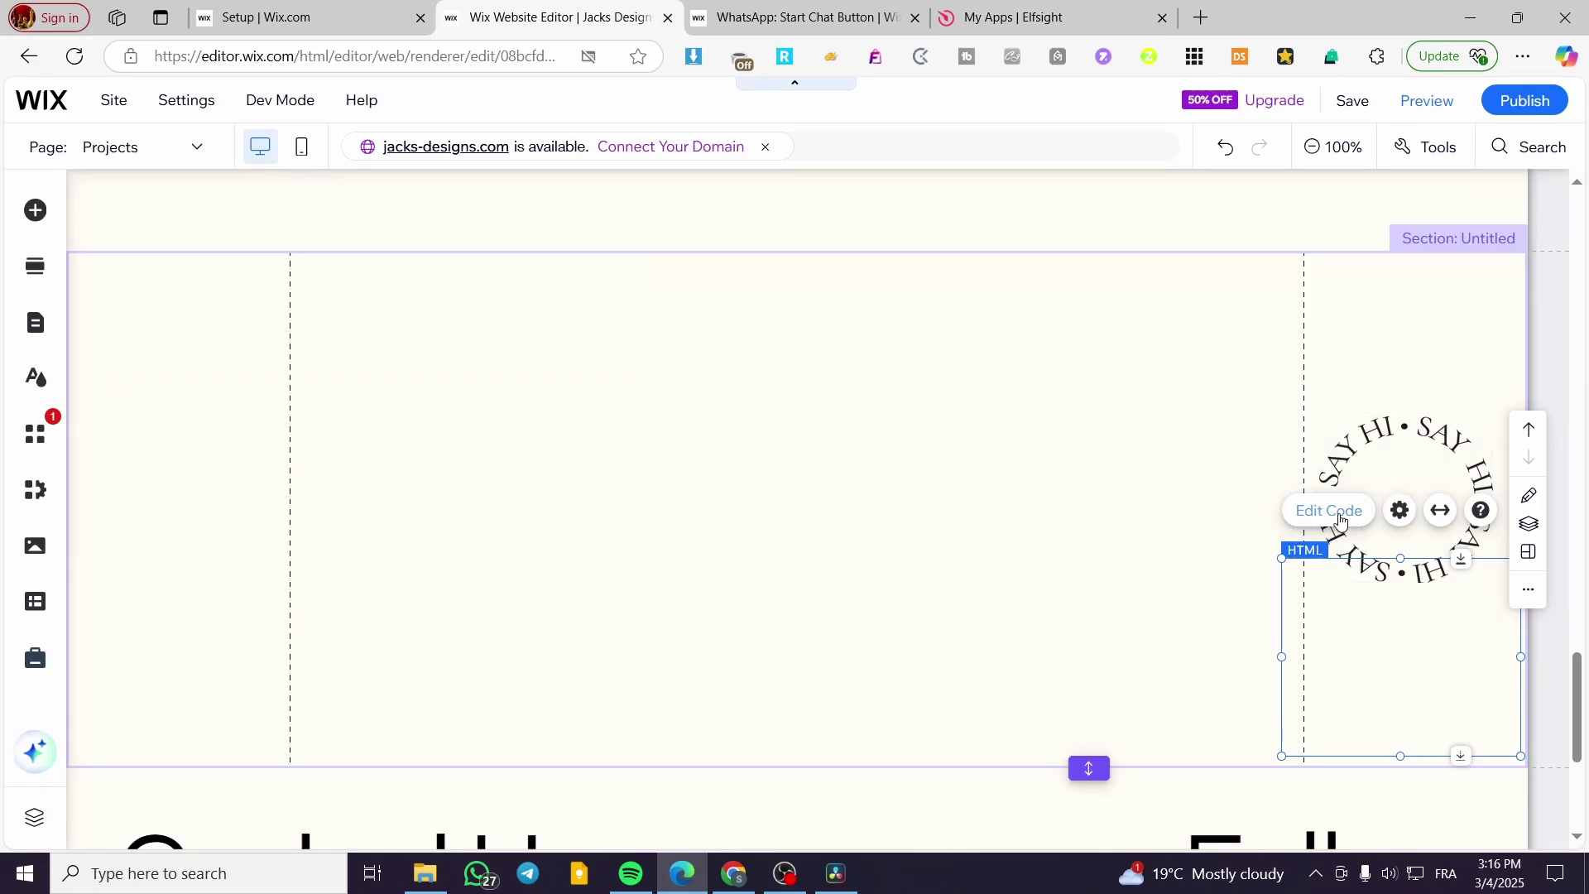
click(1341, 520)
click(1017, 571)
key(ctrl+v)
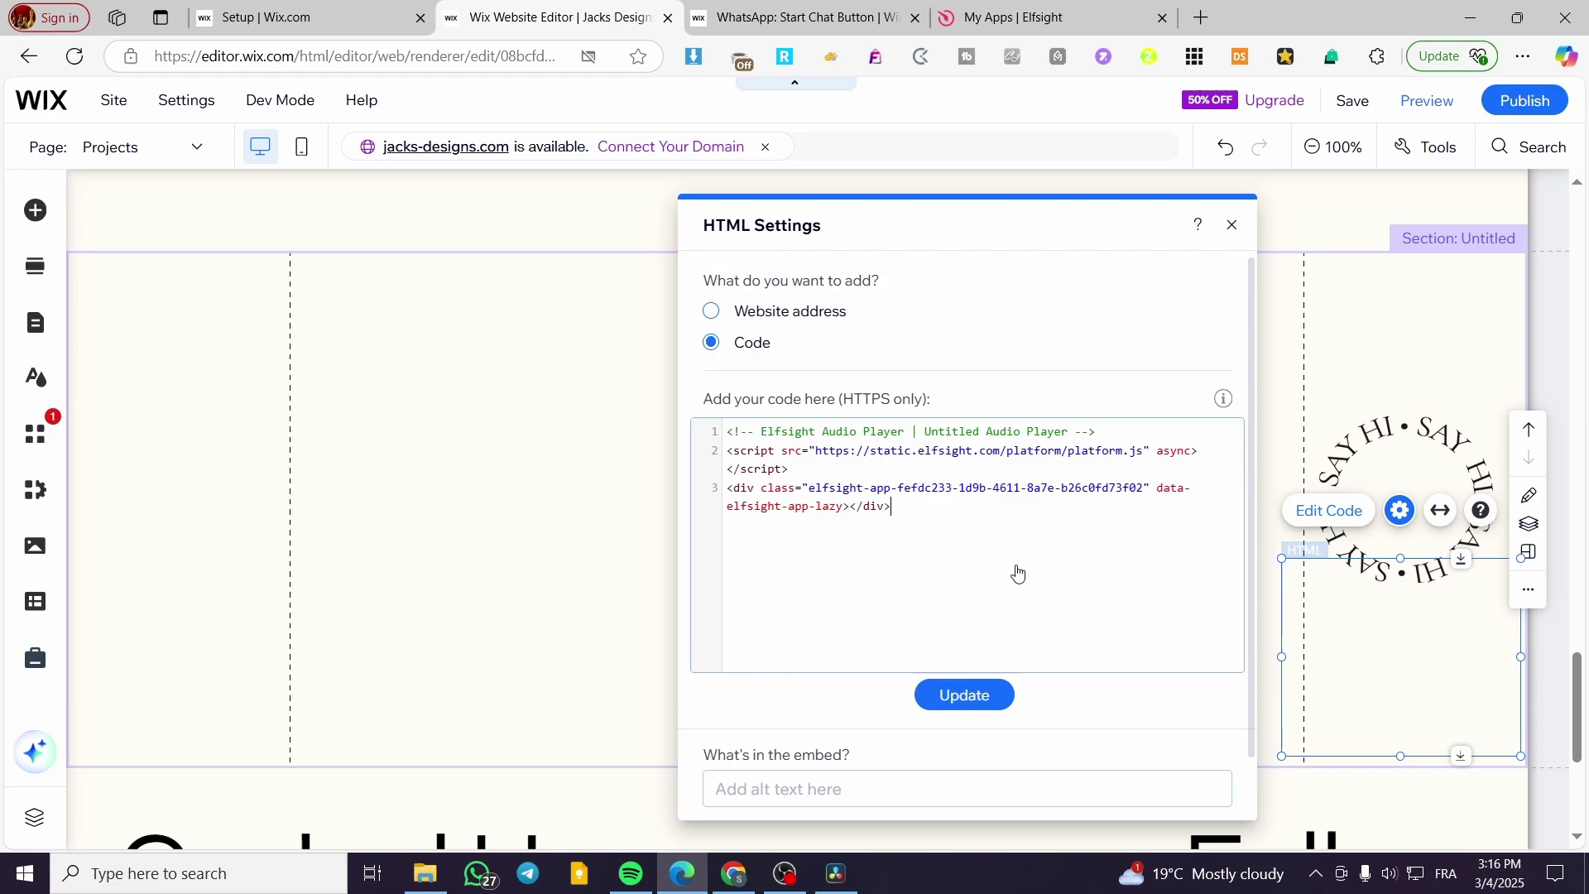
click(967, 696)
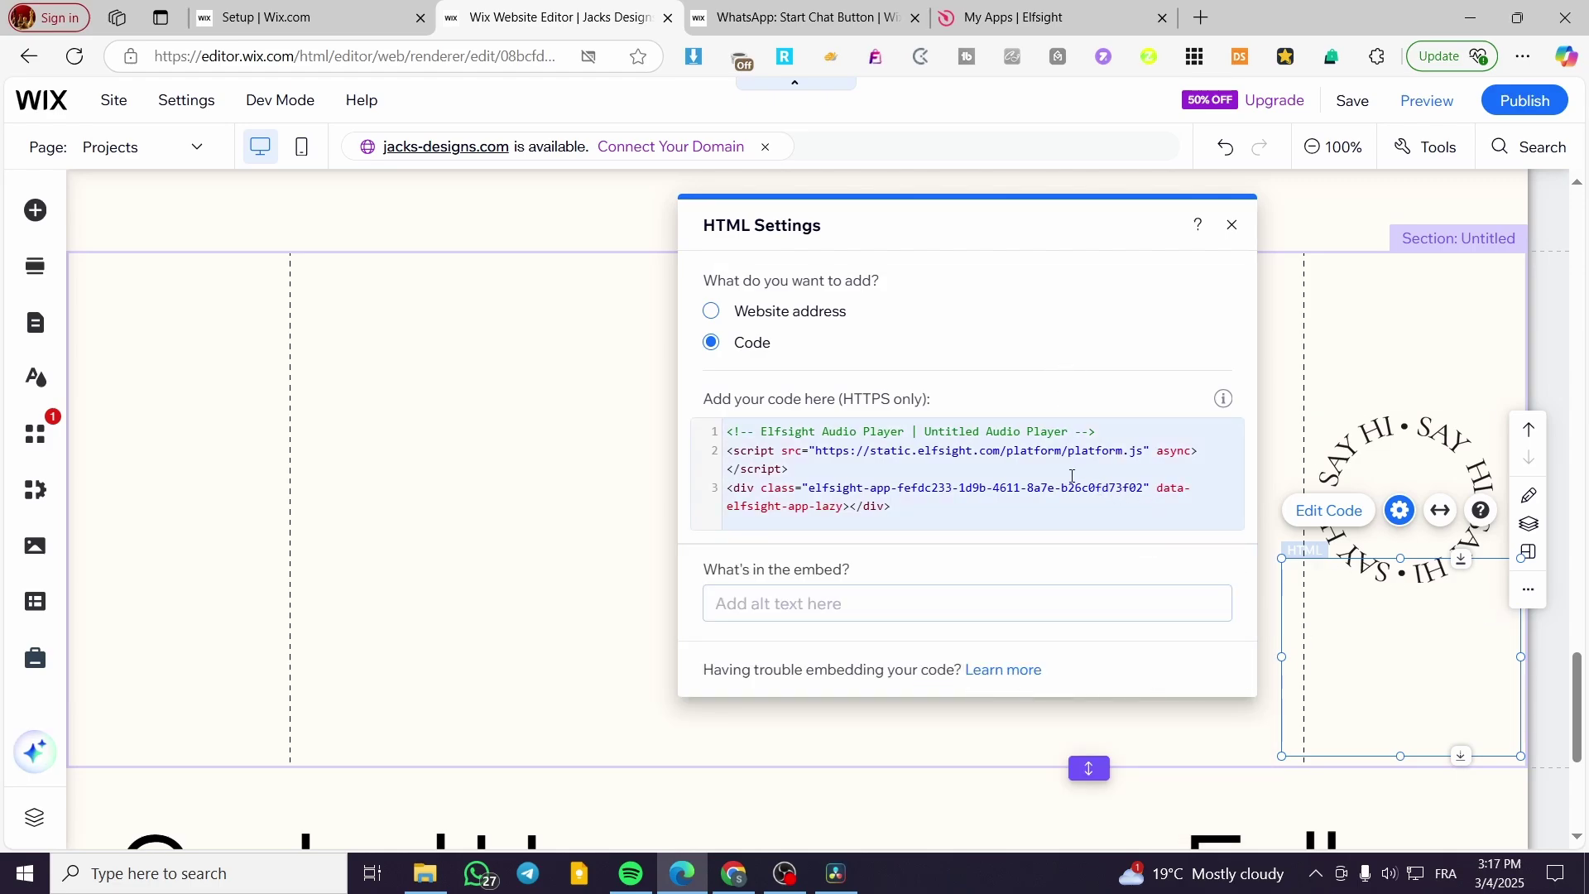
Switch to Elfsight, close the Audio Player embed code, and copy the embed code of the Untitled WhatsApp Chat widget.
click(998, 17)
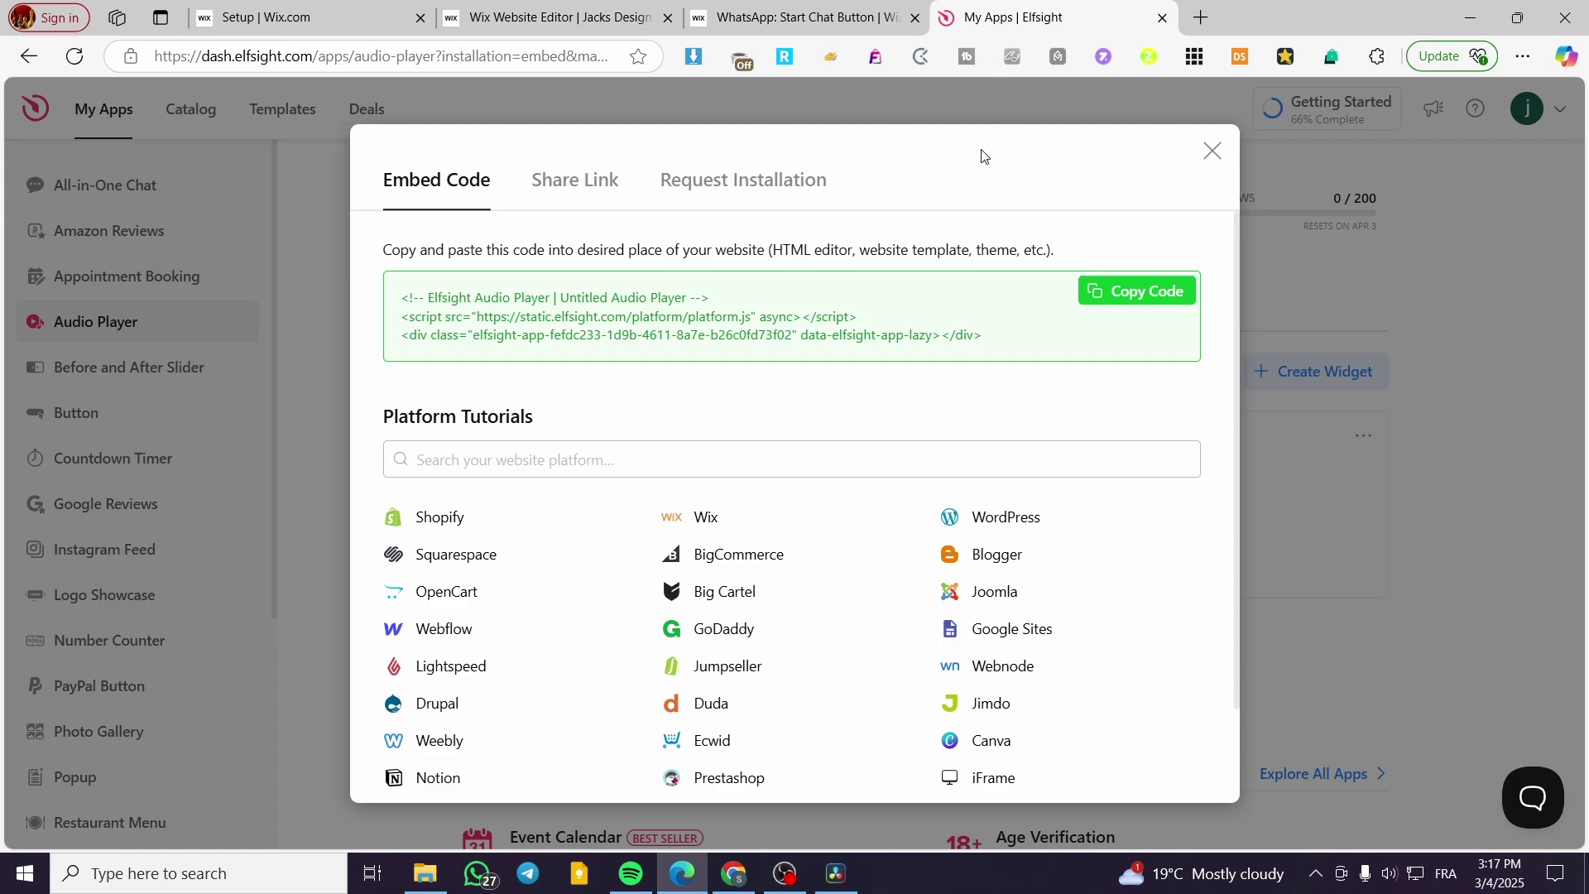
click(1212, 152)
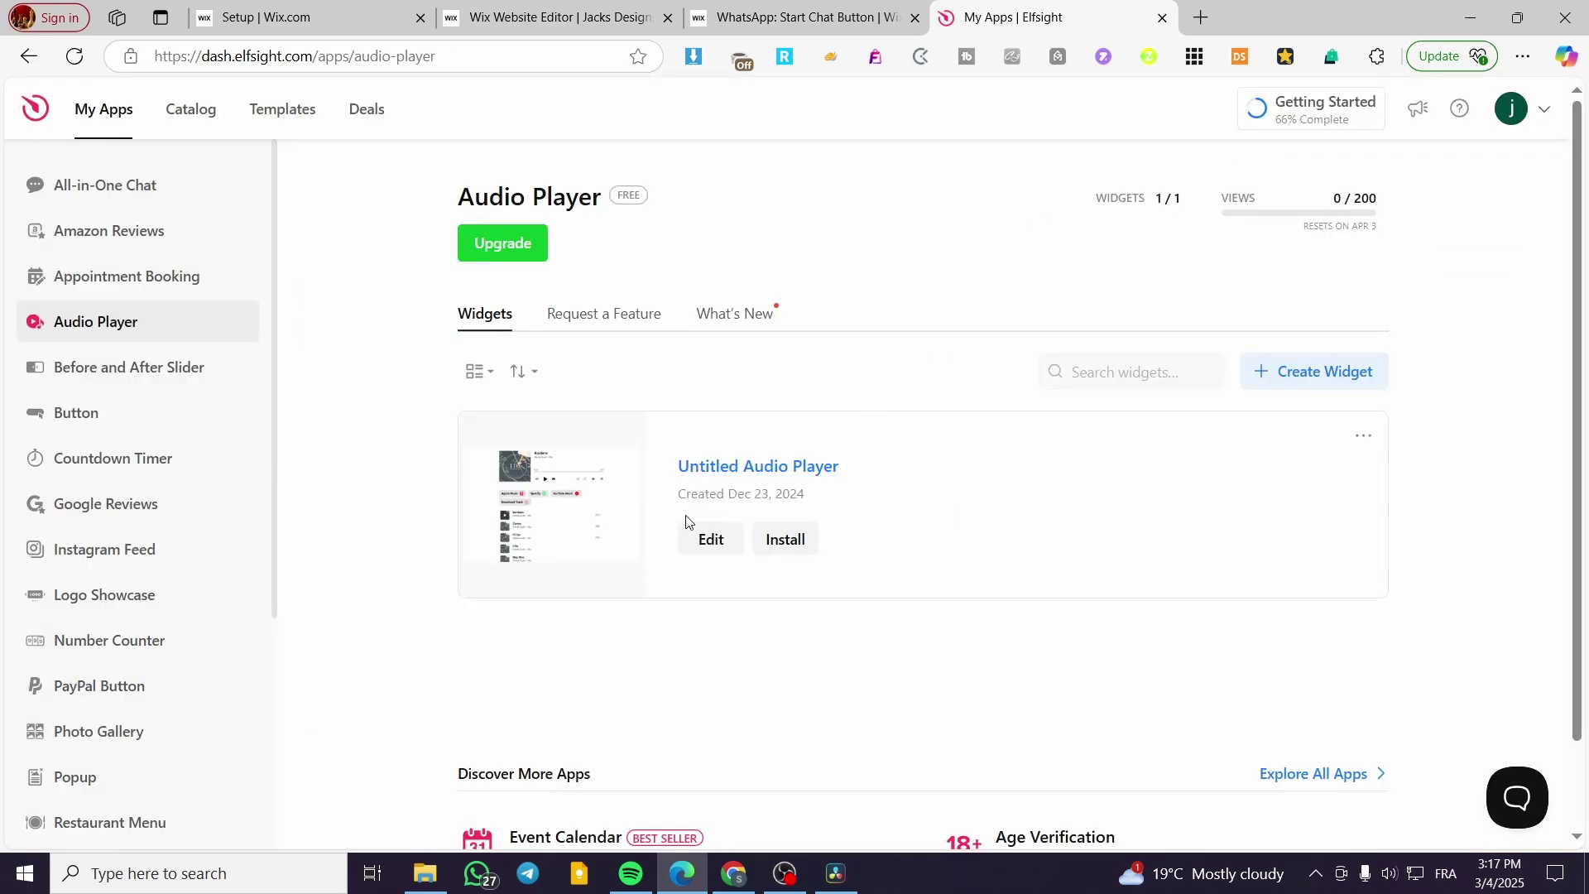
scroll(178, 372, down, 4)
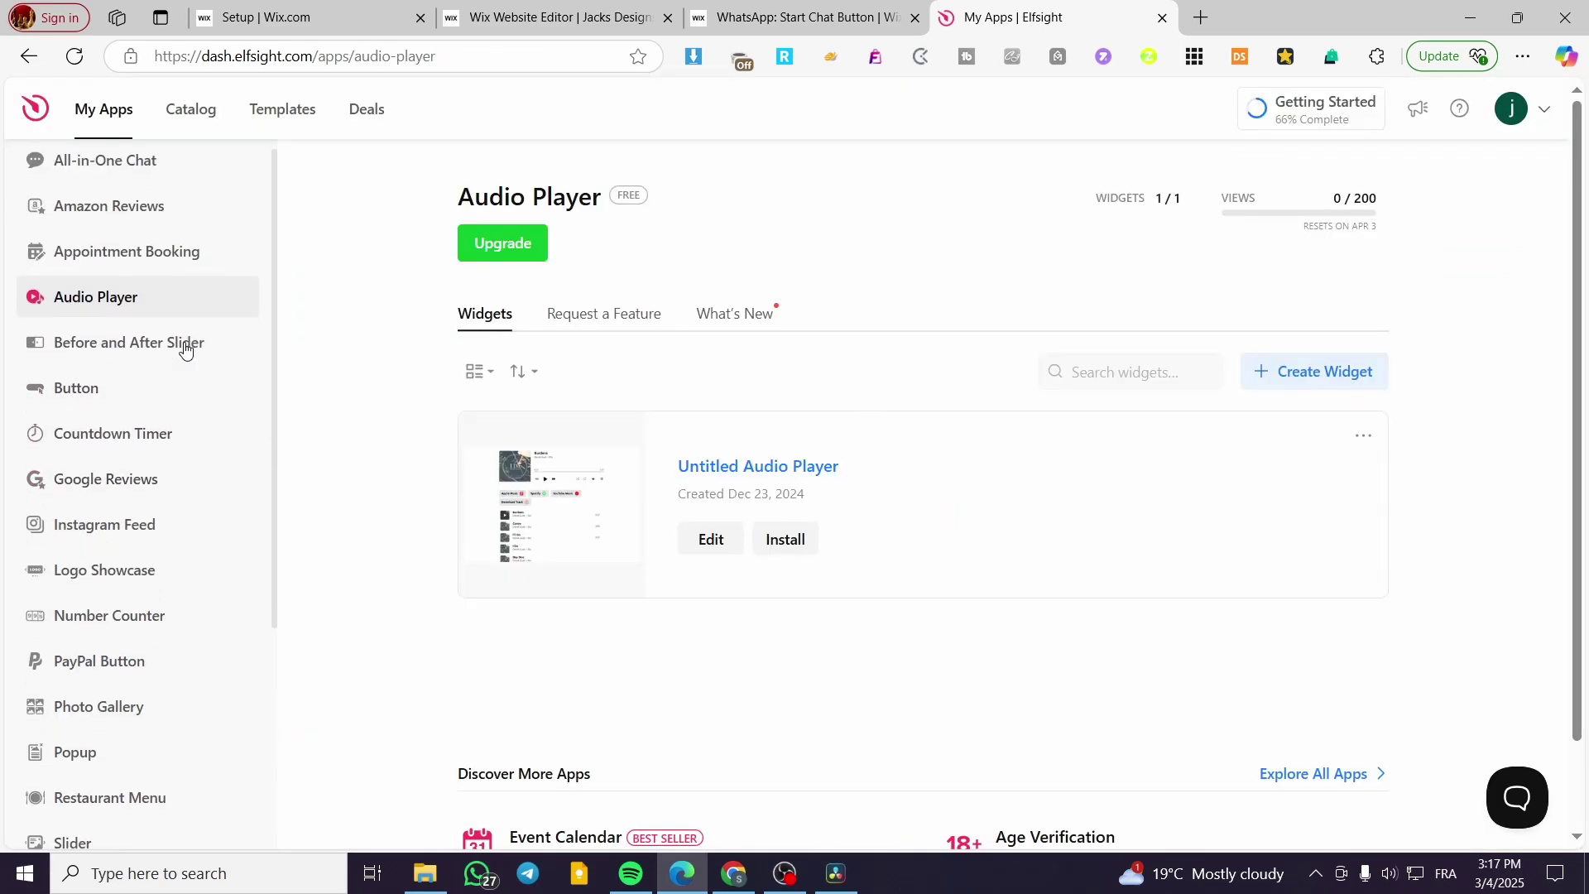
scroll(175, 406, down, 2)
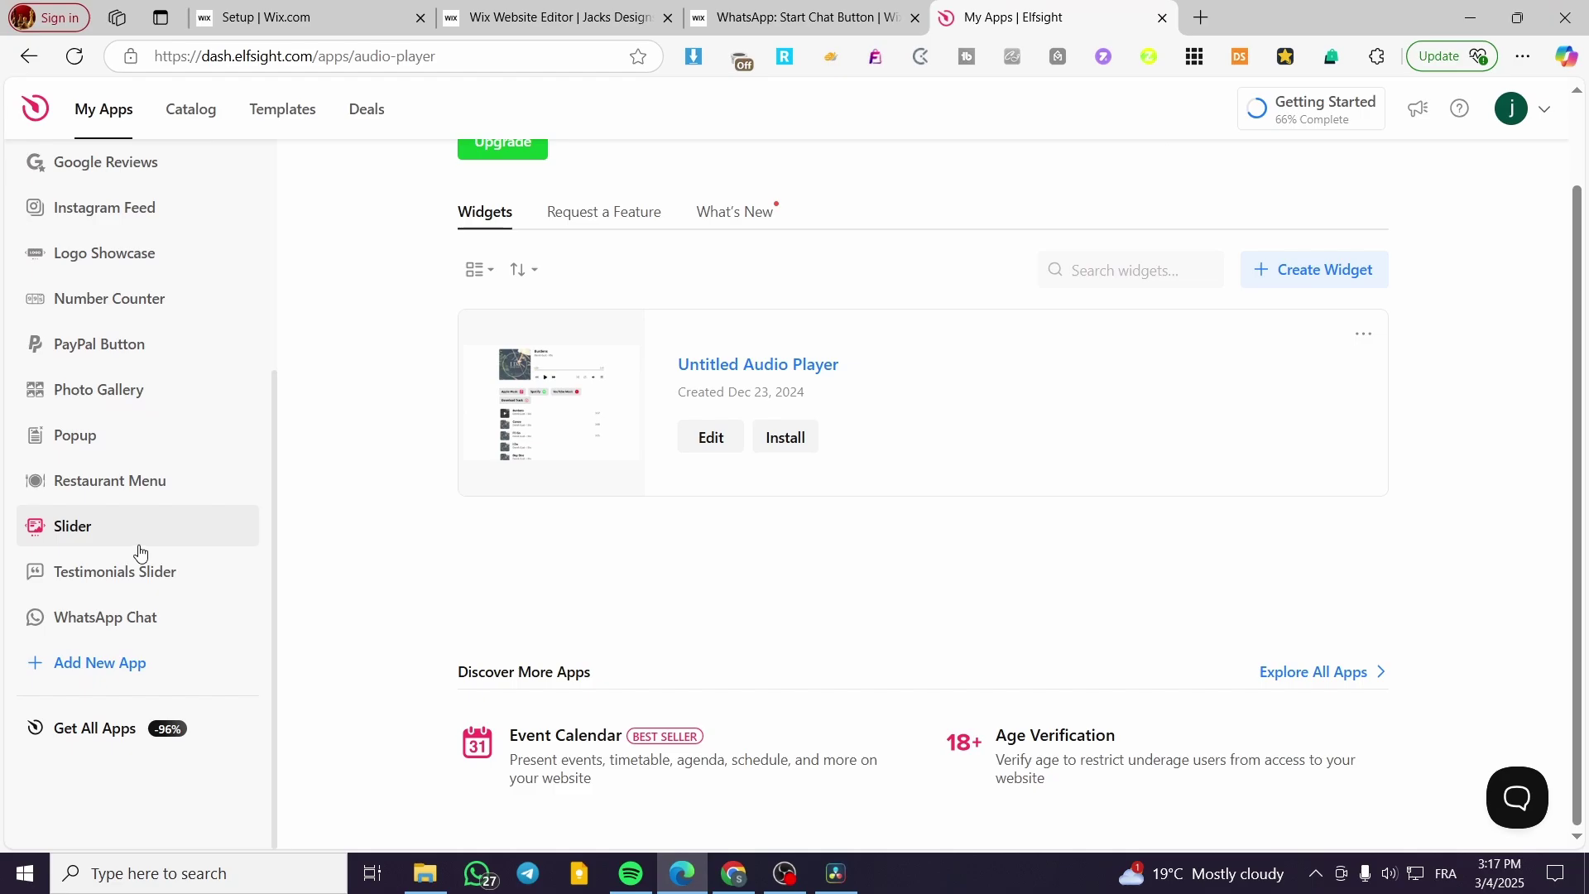
click(153, 718)
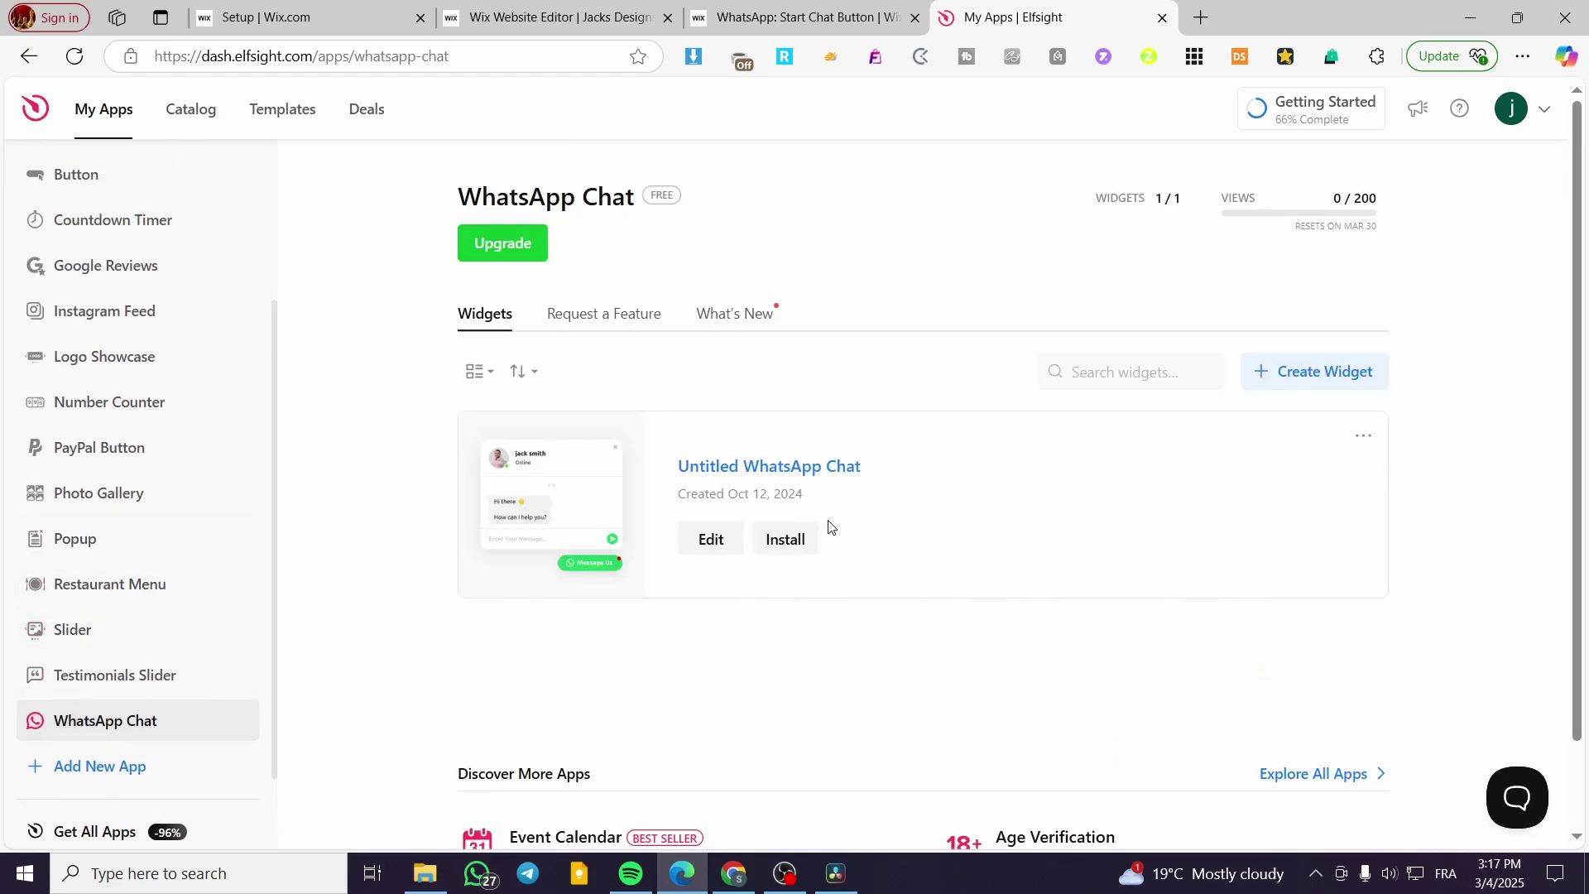
click(803, 538)
click(1134, 294)
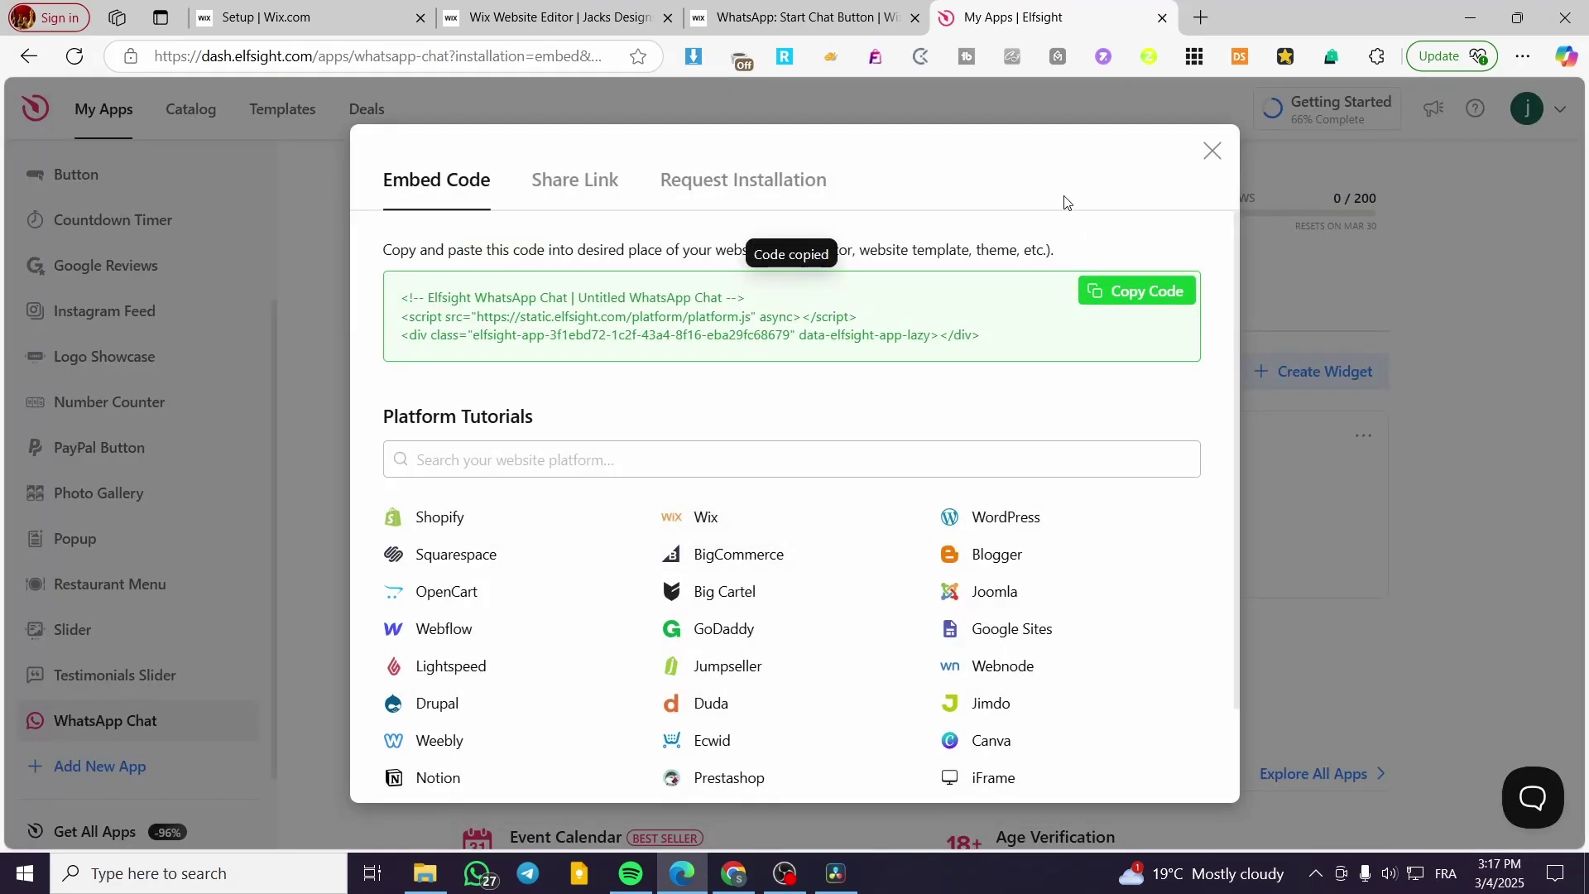
Back in the Wix editor, replace the HTML element's code with the copied WhatsApp Chat code, update it, and shift the element slightly left.
click(555, 16)
click(1131, 496)
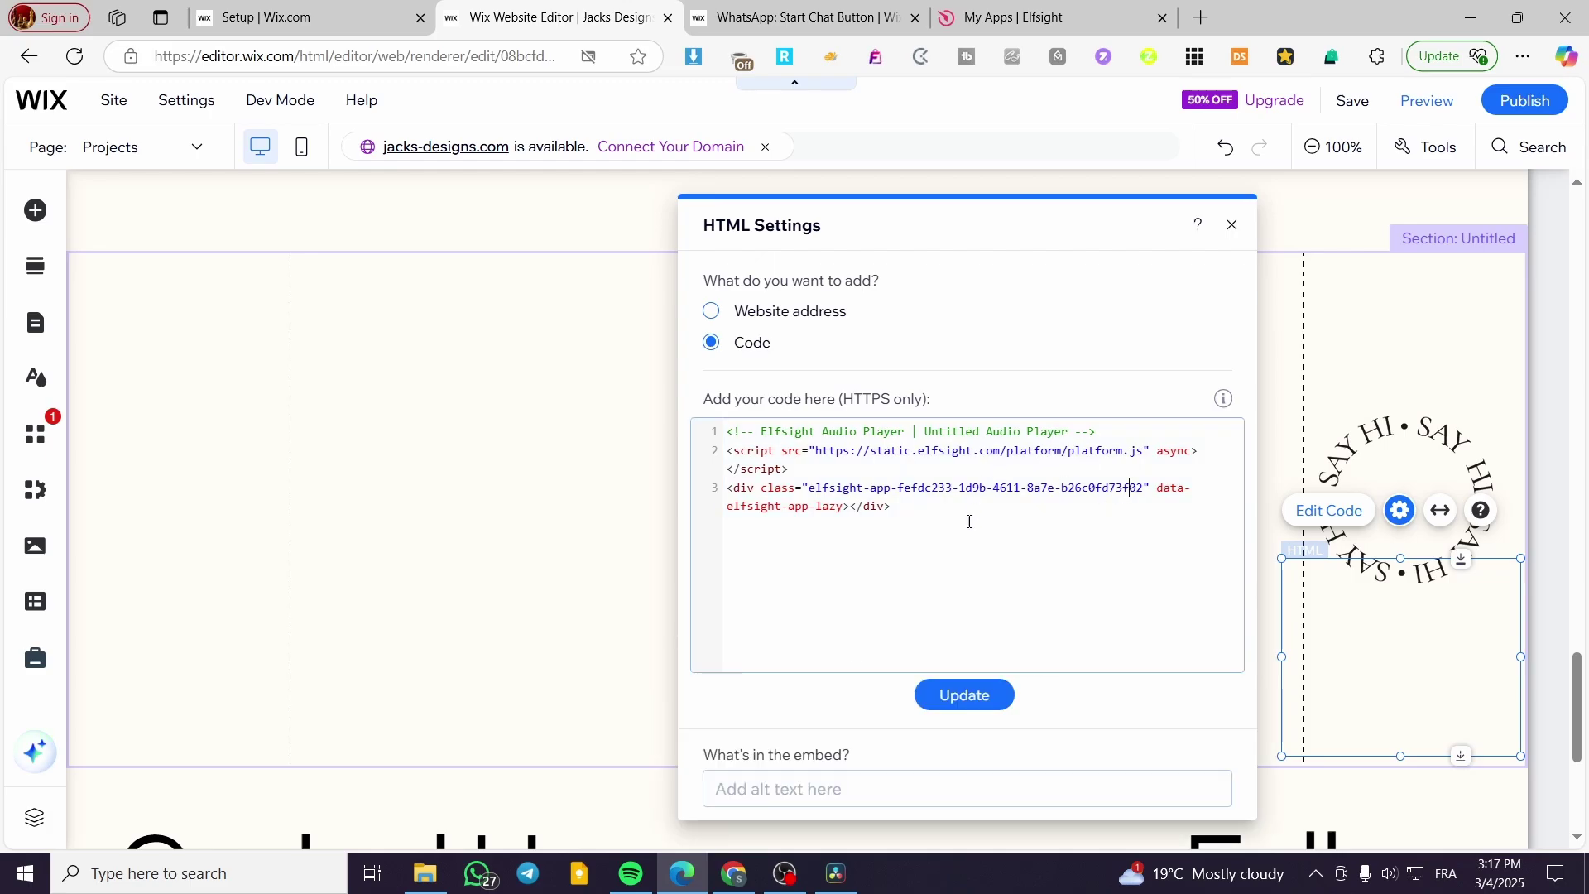
key(ctrl+a)
key(ctrl+v)
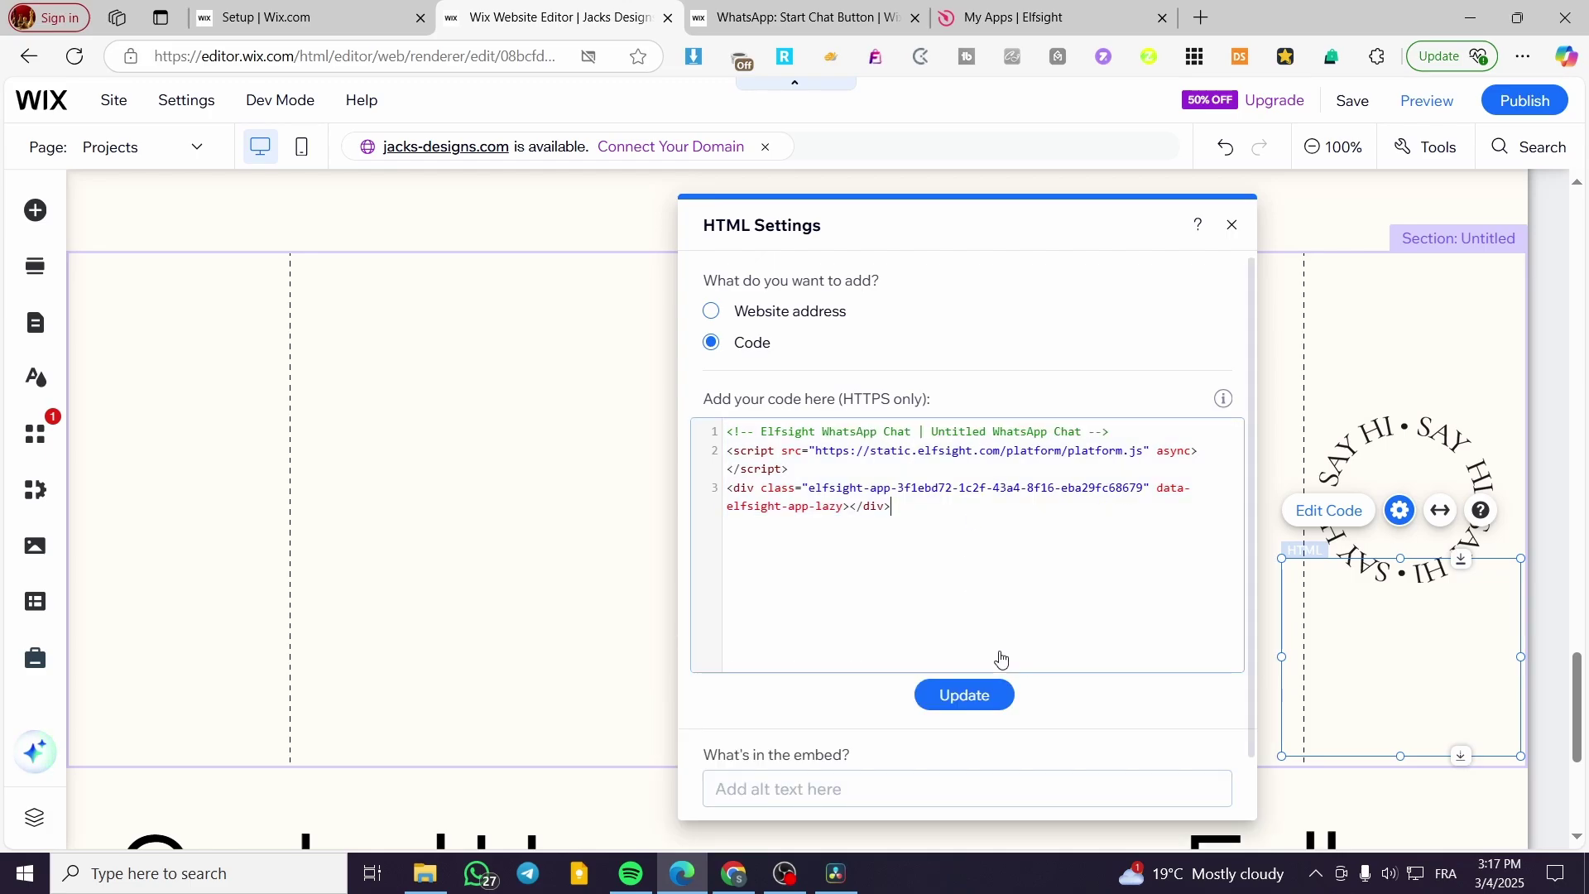
click(965, 696)
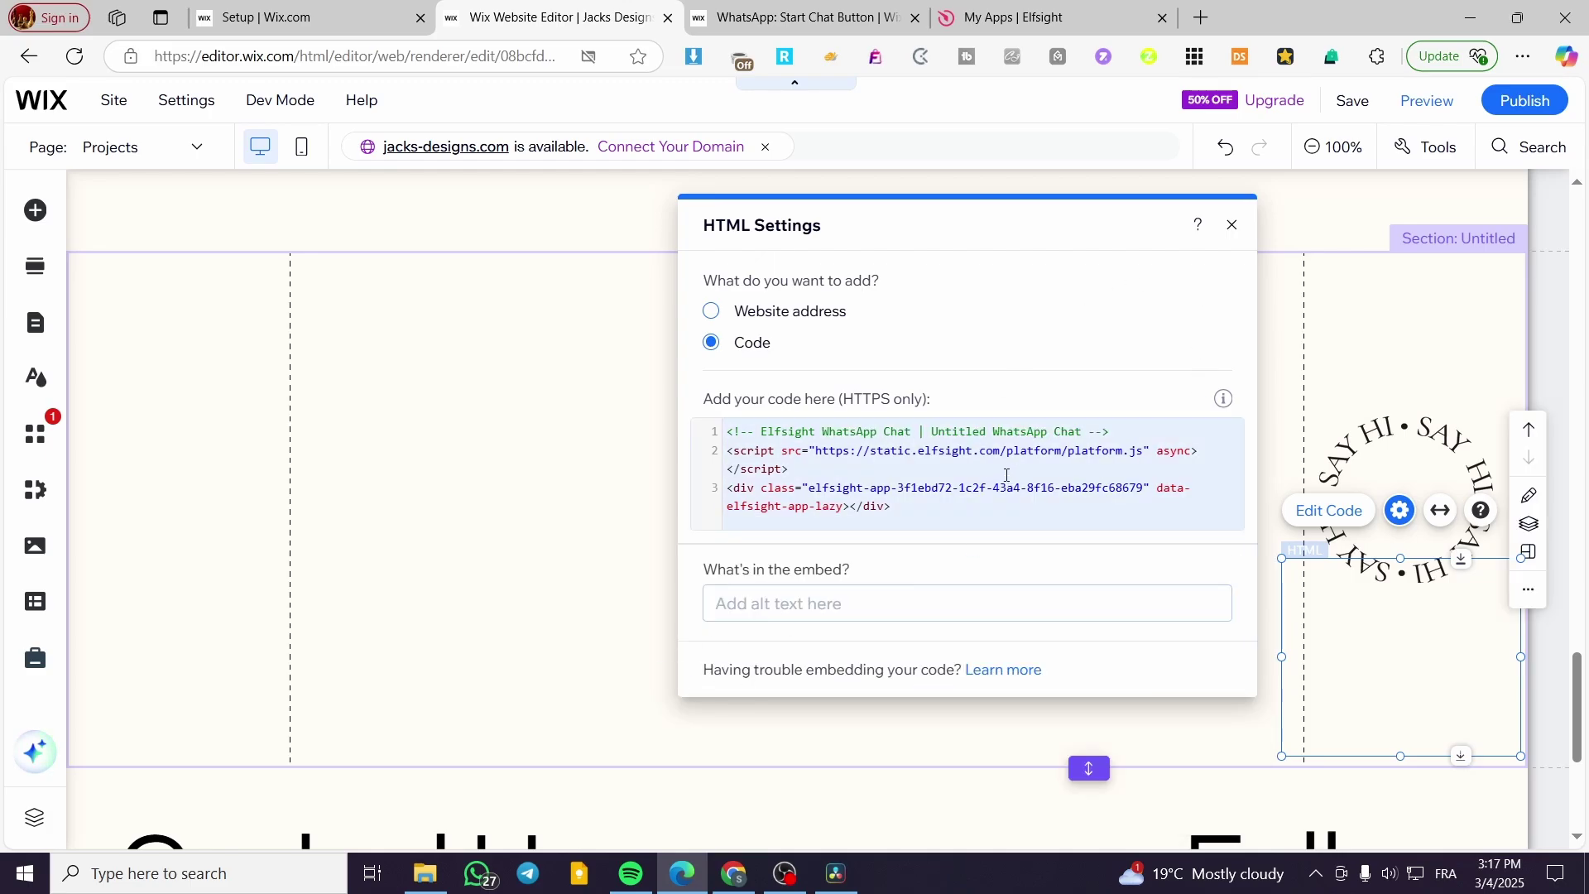
drag(1366, 640, 1337, 635)
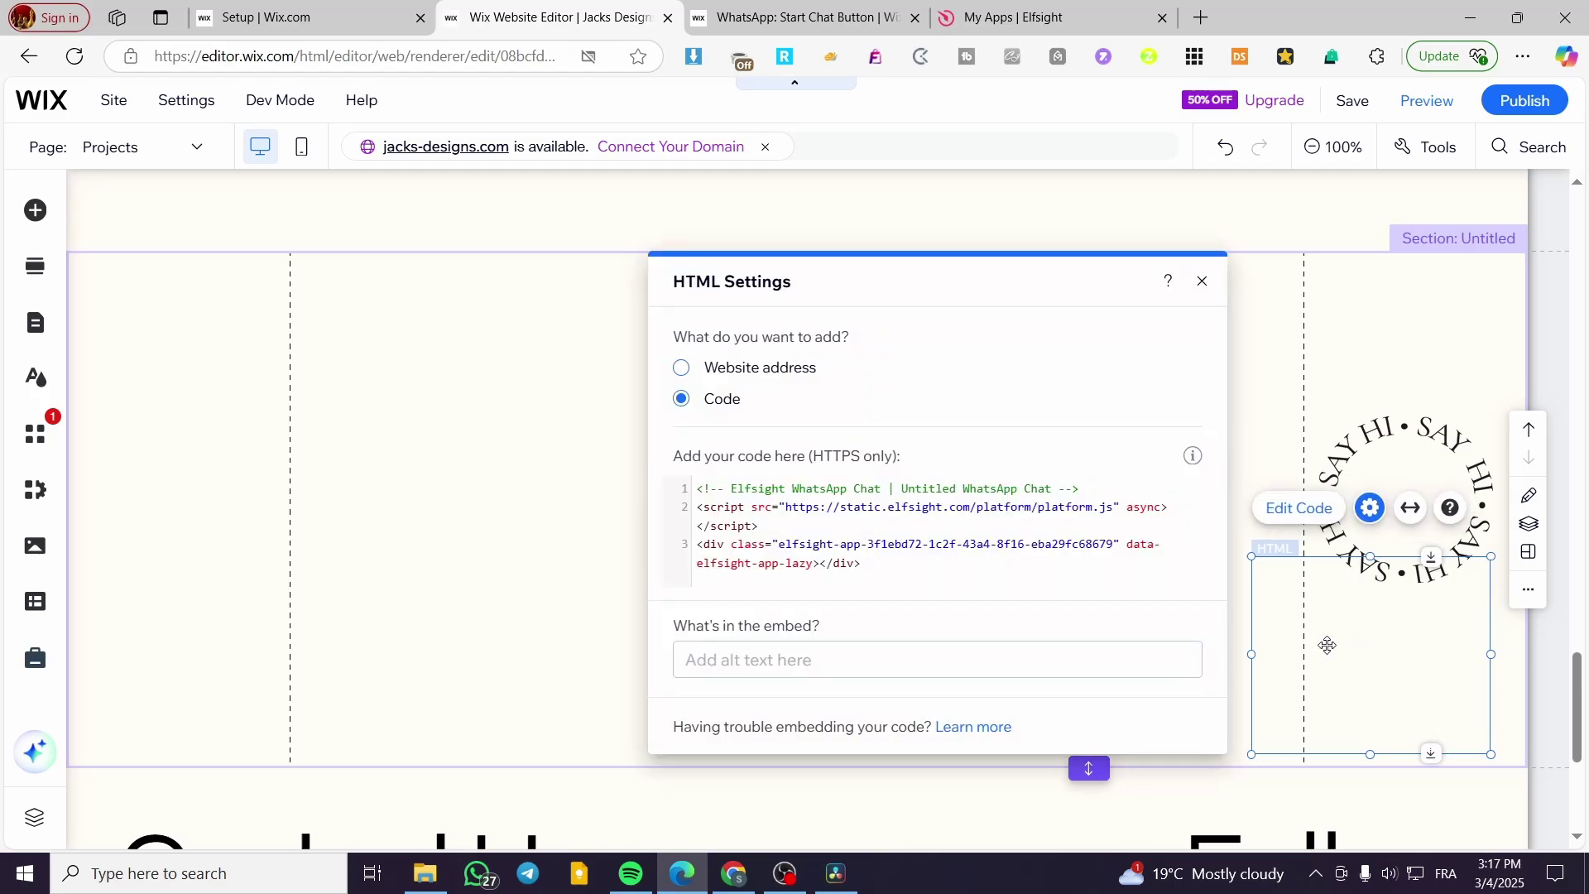
click(1203, 283)
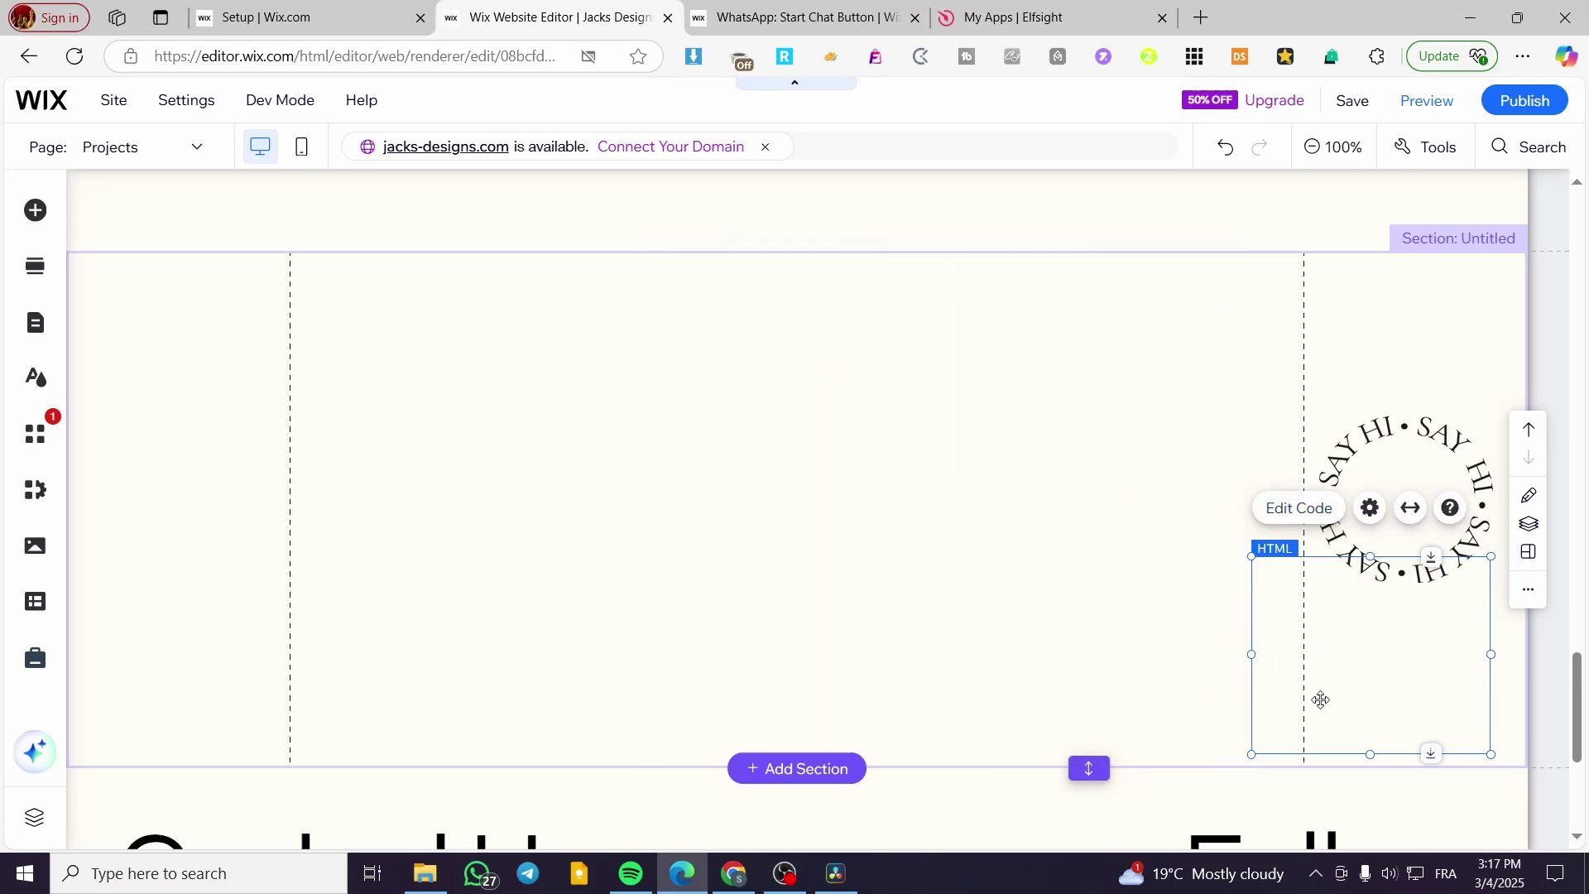
scroll(1365, 690, down, 1)
scroll(1354, 720, up, 3)
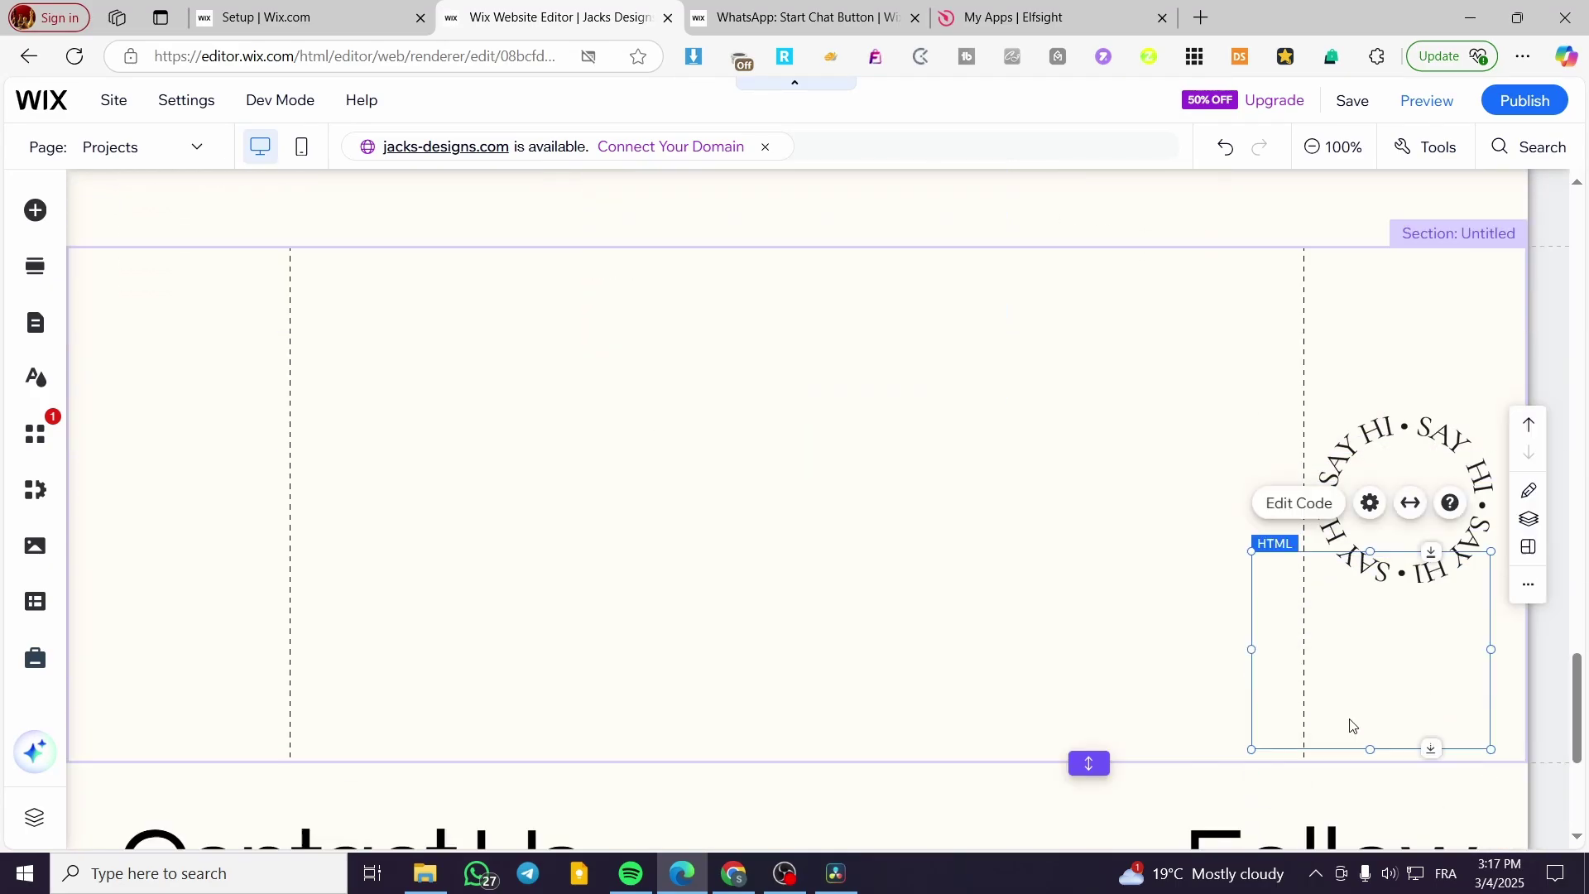
scroll(1395, 482, down, 3)
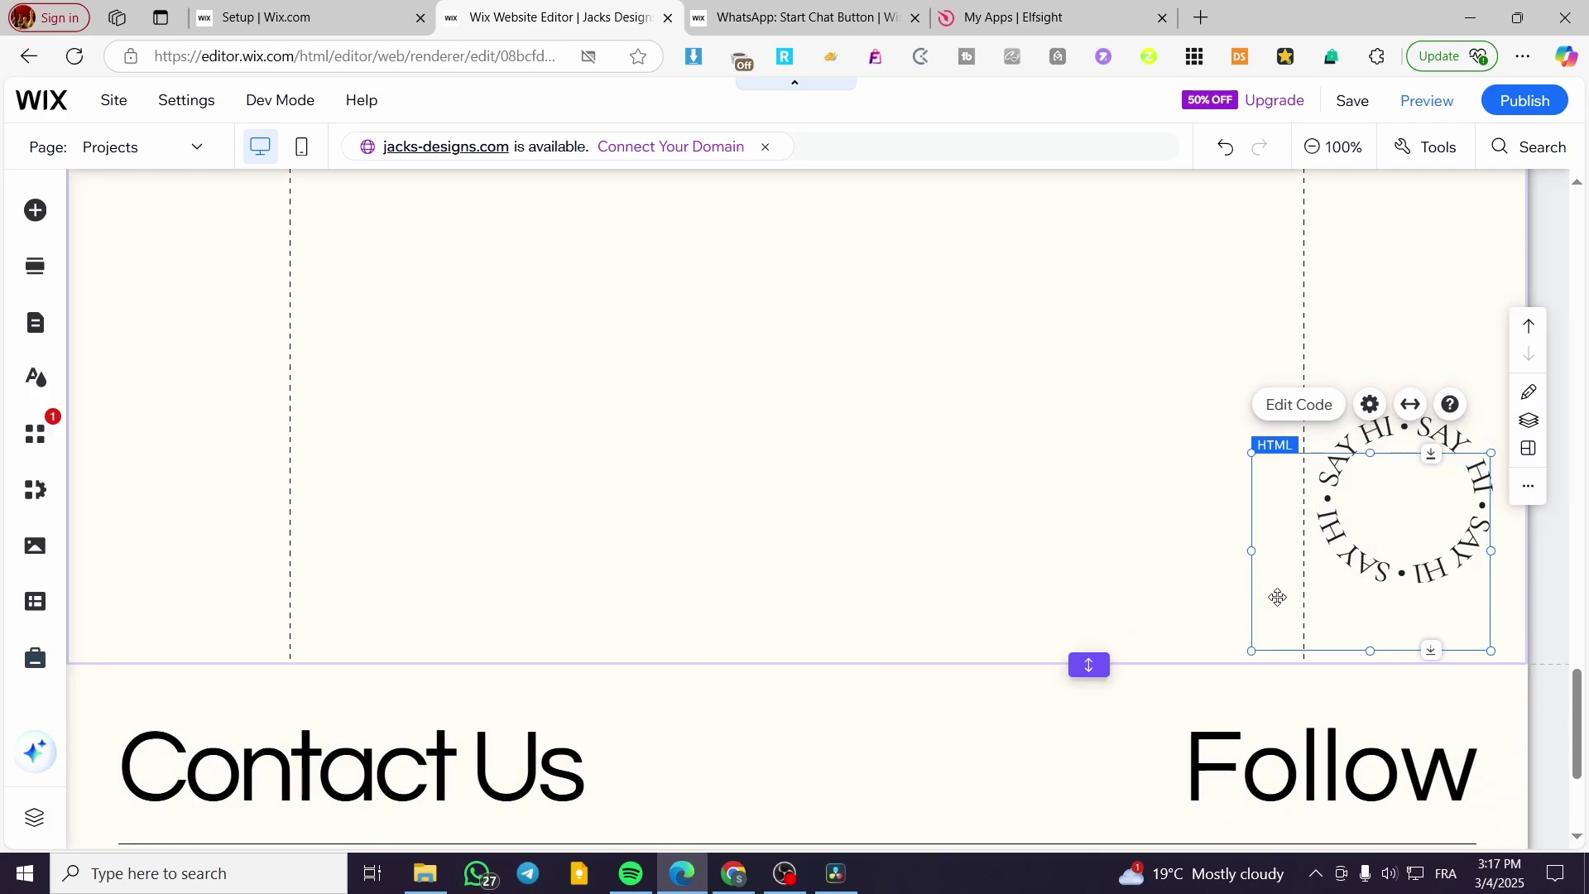
scroll(748, 571, up, 5)
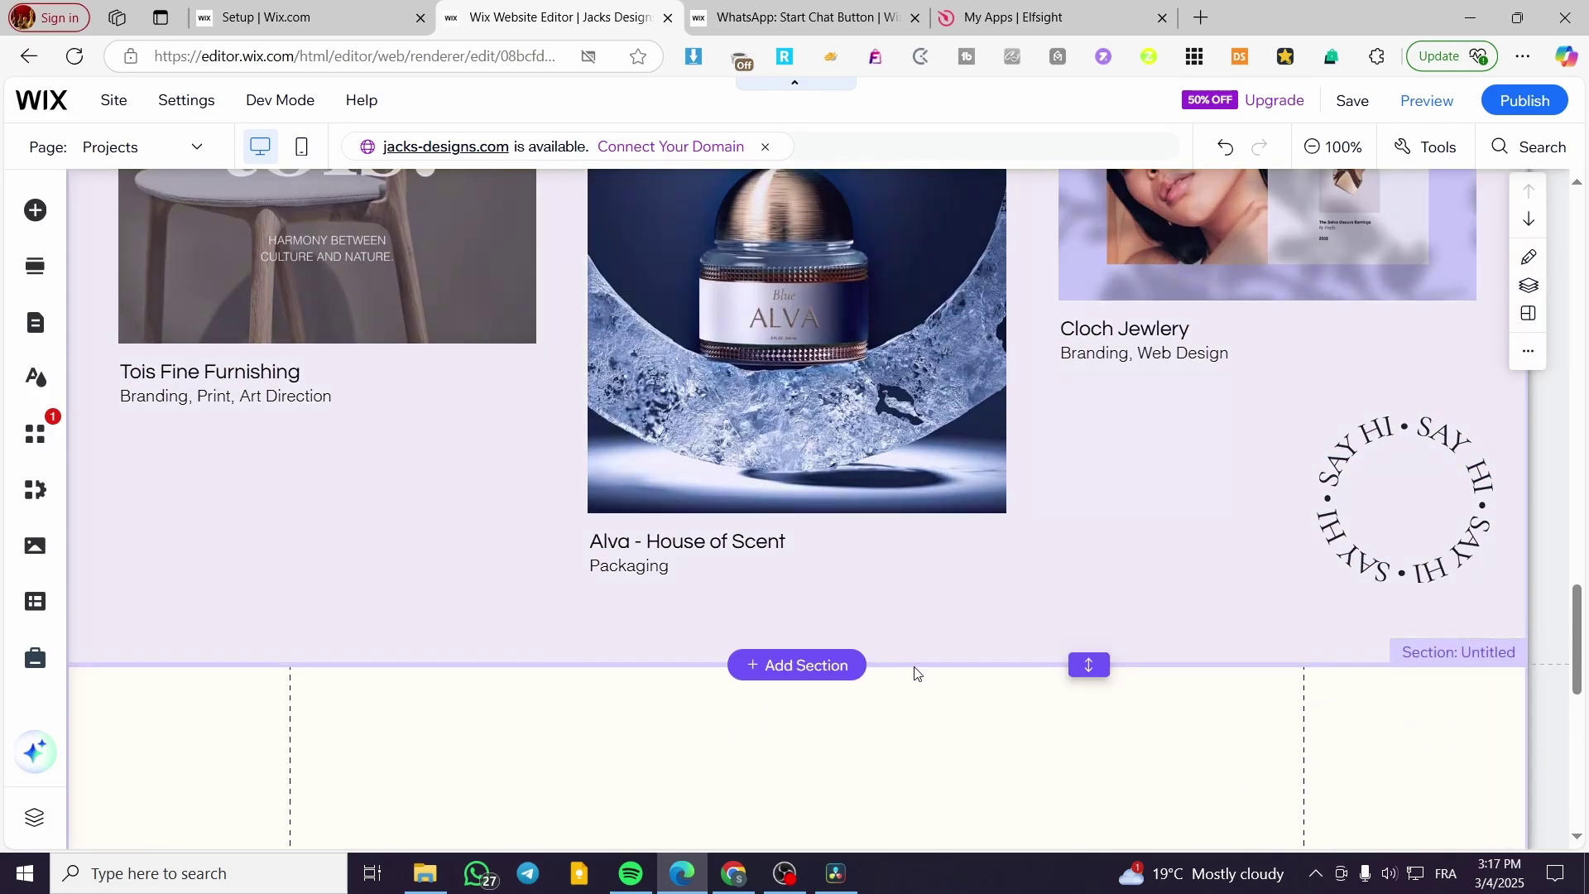
scroll(915, 668, up, 6)
scroll(847, 688, up, 15)
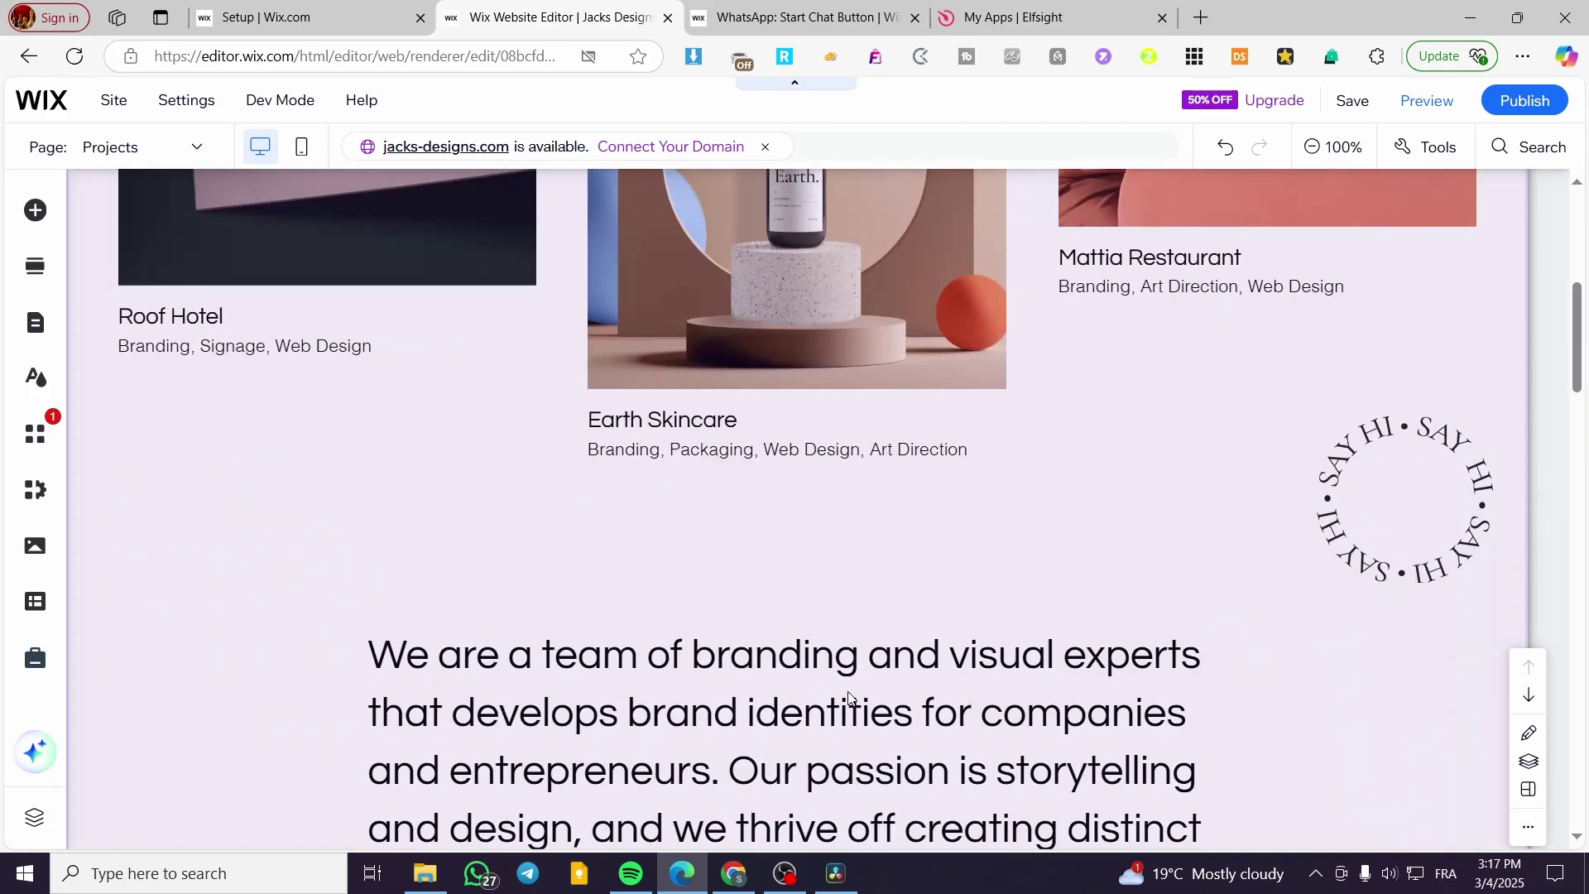